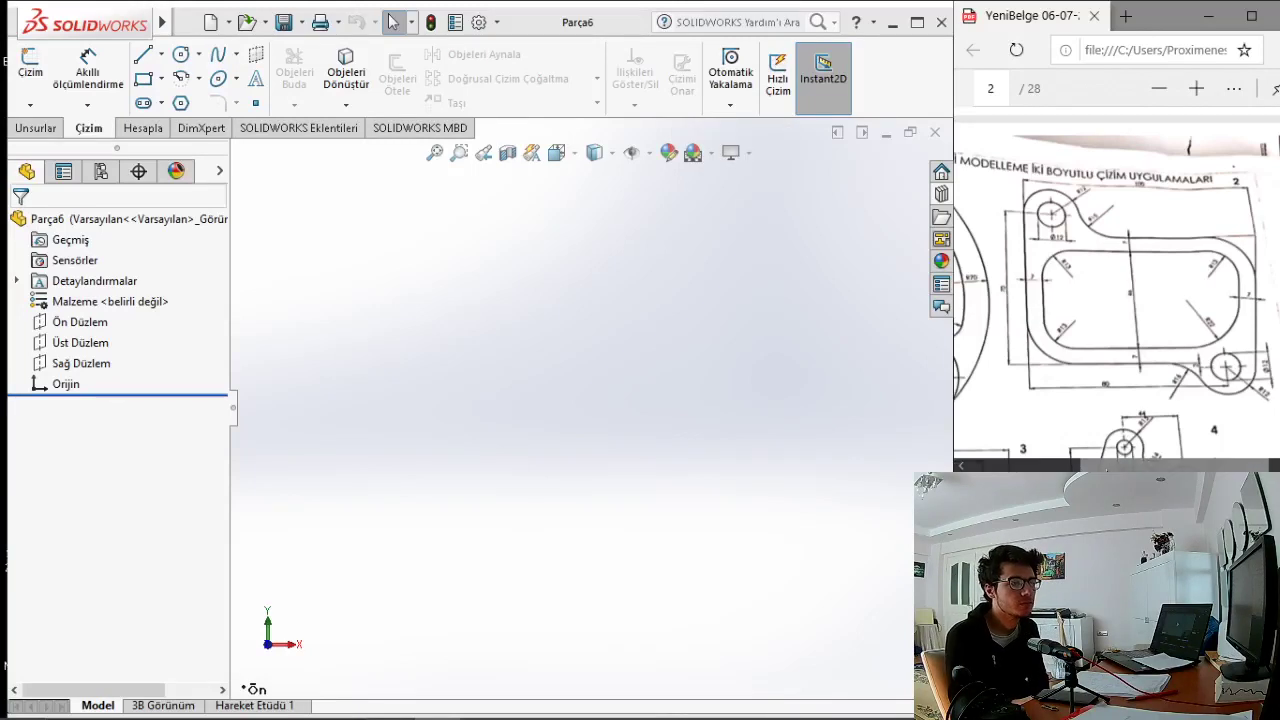
Select Ön Düzlem (Front Plane) in the FeatureManager tree as the sketch plane.
drag(1105, 465, 1108, 465)
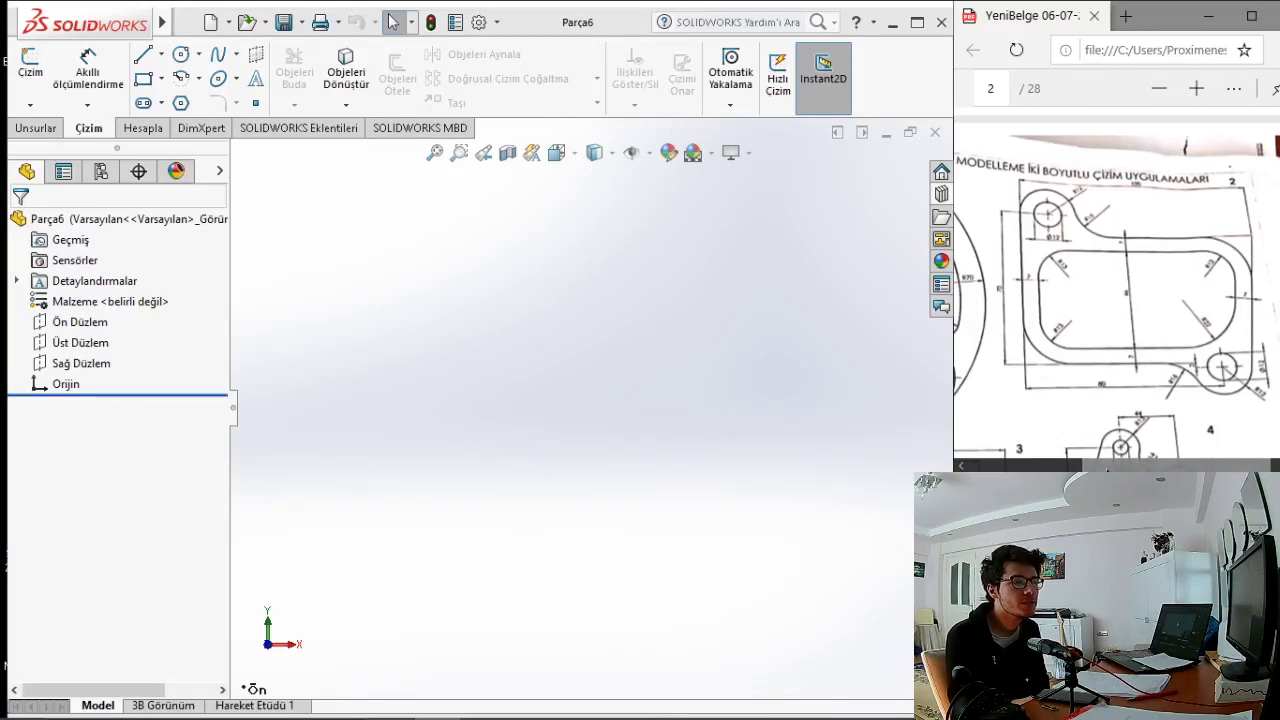
drag(1107, 467, 1119, 467)
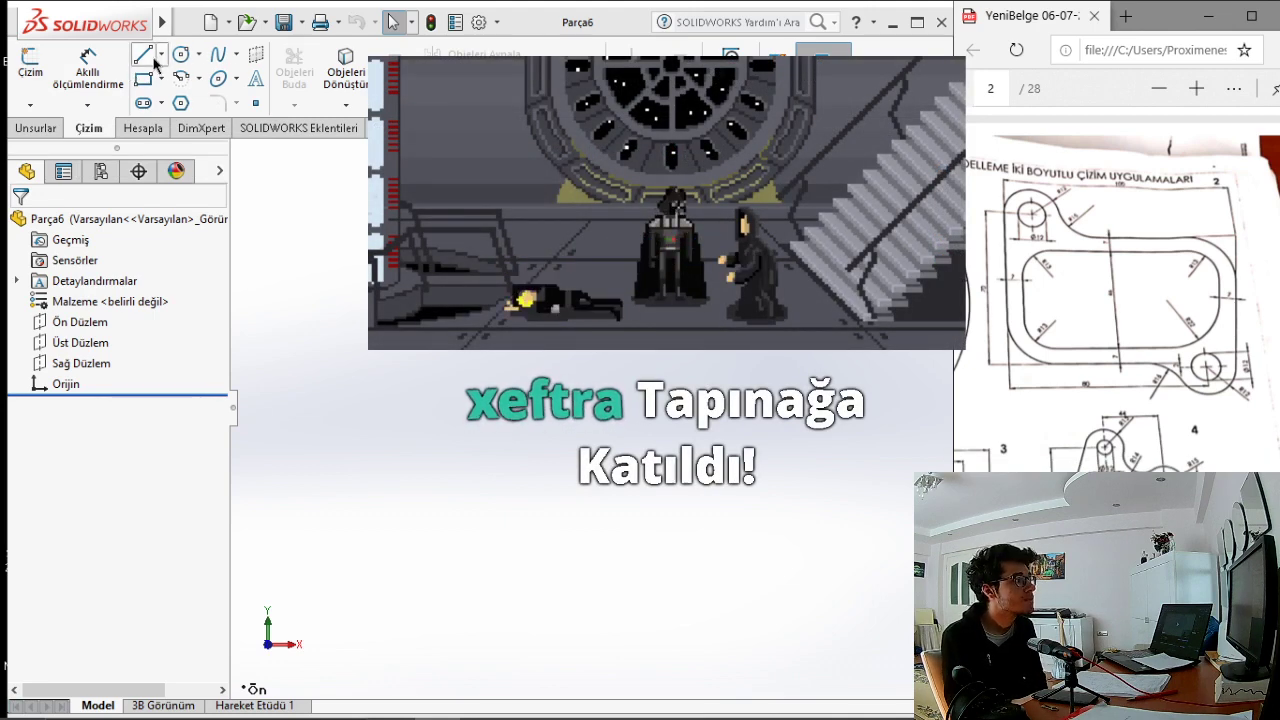
click(80, 330)
Start a sketch on Ön Düzlem and draw a circle of about 14.7 radius centred on the origin.
right_click(80, 337)
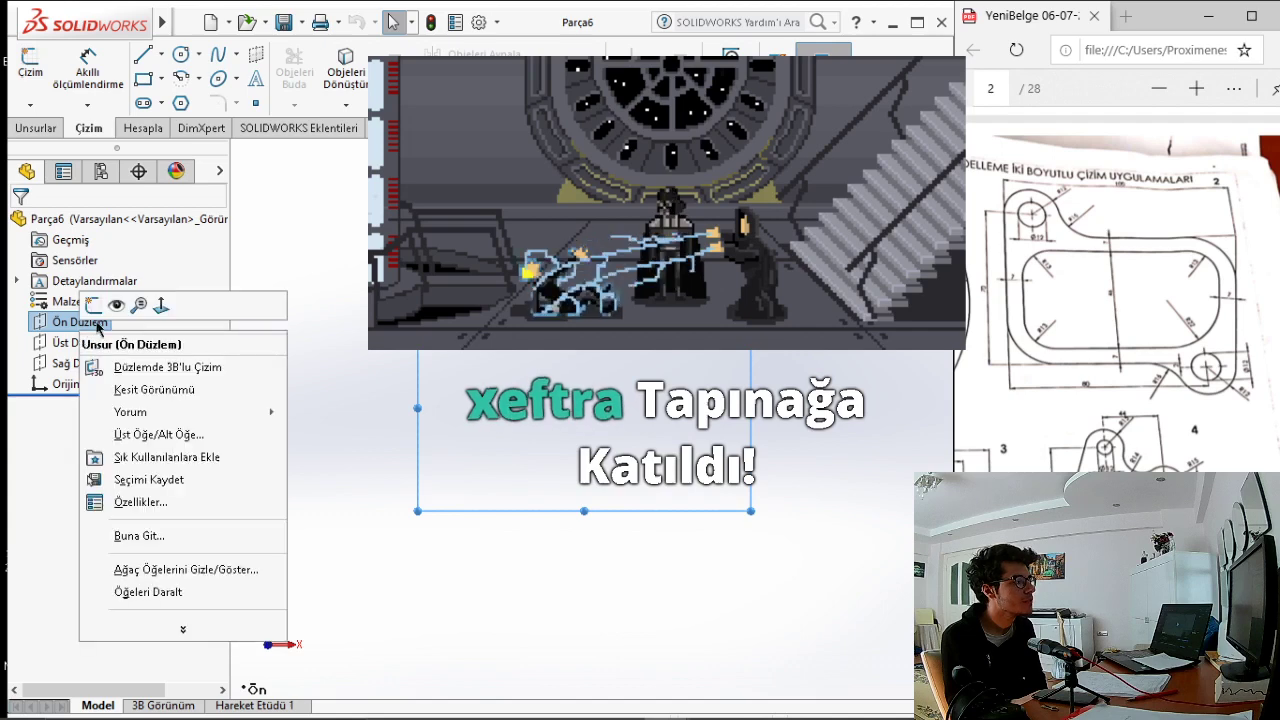
click(96, 303)
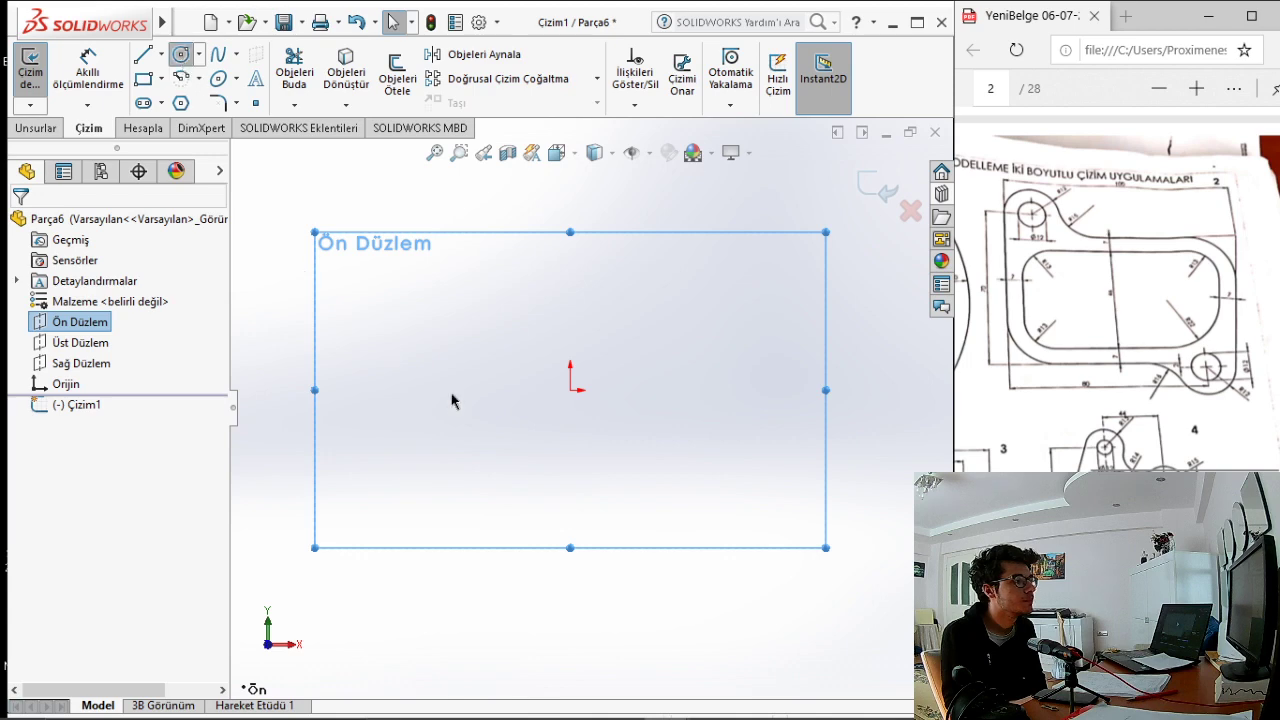
click(570, 390)
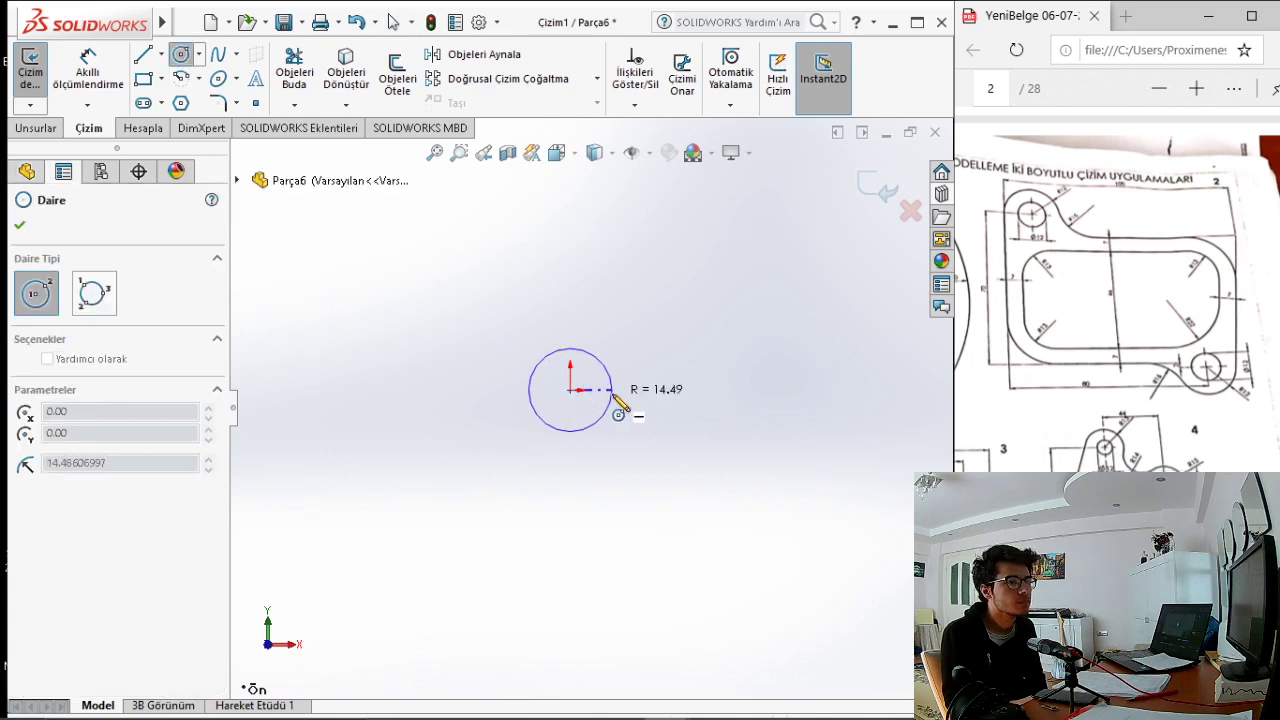
click(610, 402)
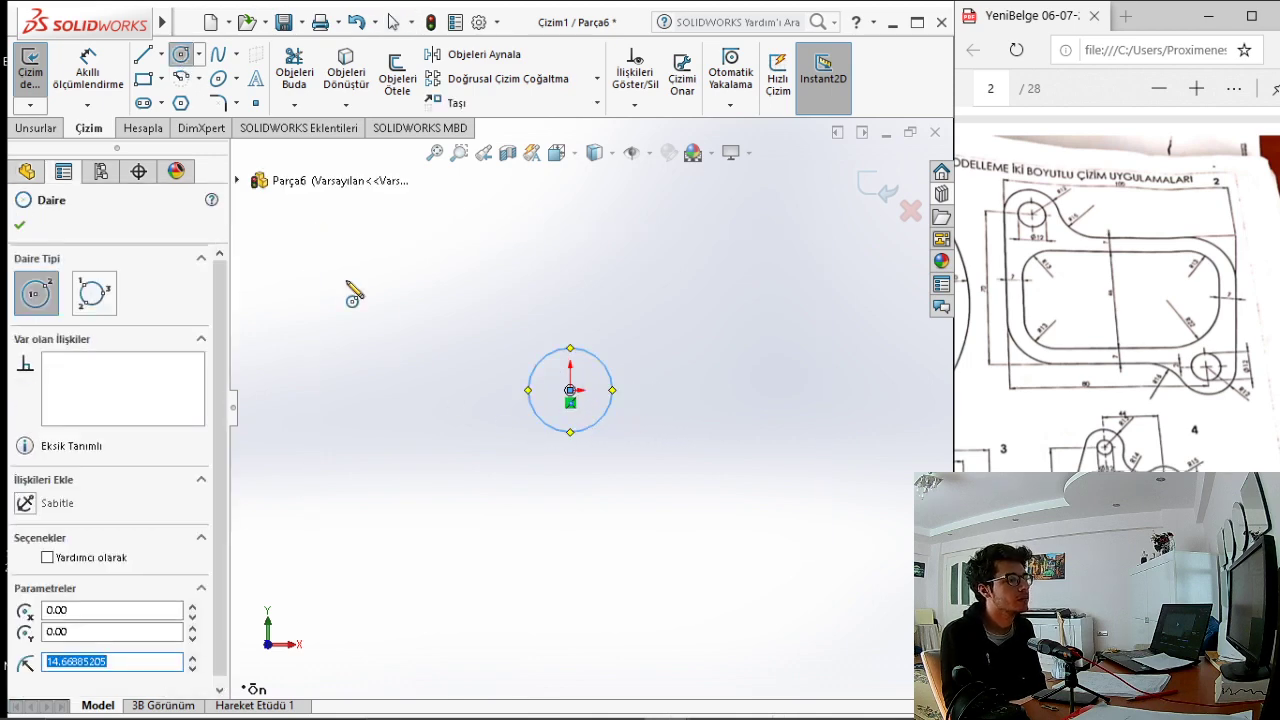
key(Escape)
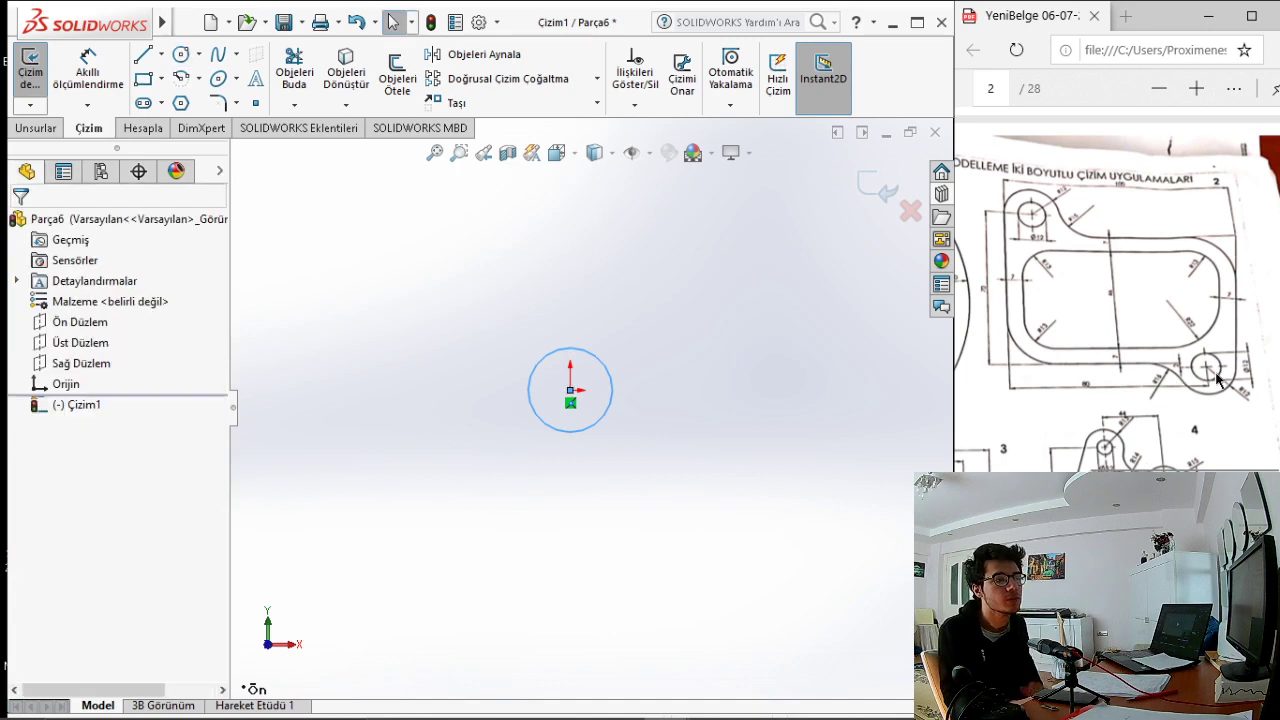
ctrl+scroll(1222, 372, up, 1)
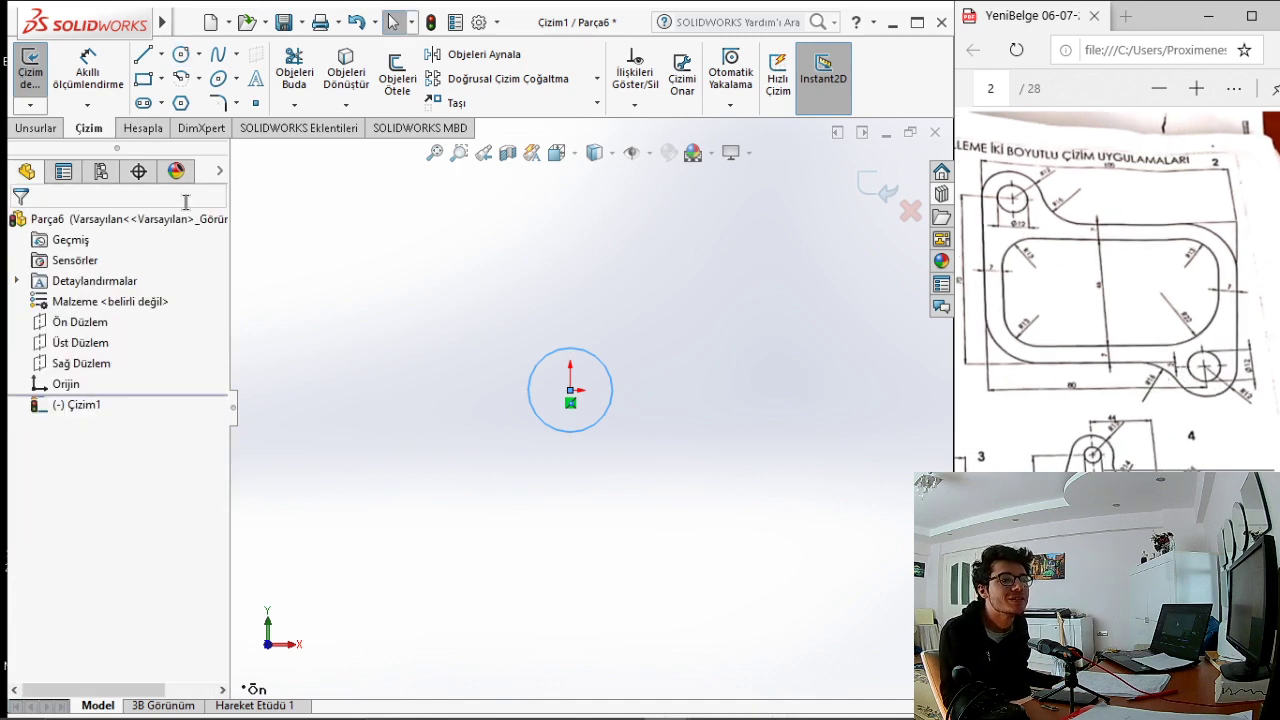
Give the origin circle a Ø12 diameter dimension with Smart Dimension.
click(88, 72)
click(598, 424)
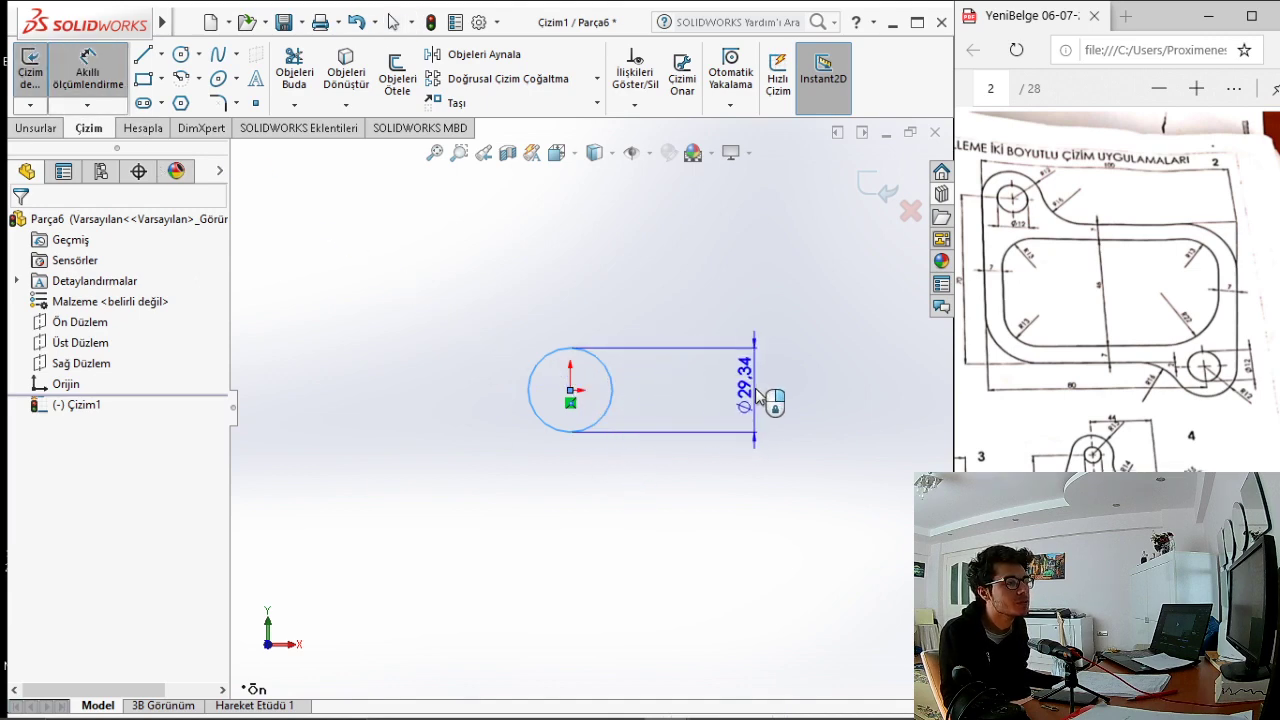
click(757, 396)
text(12)
key(Return)
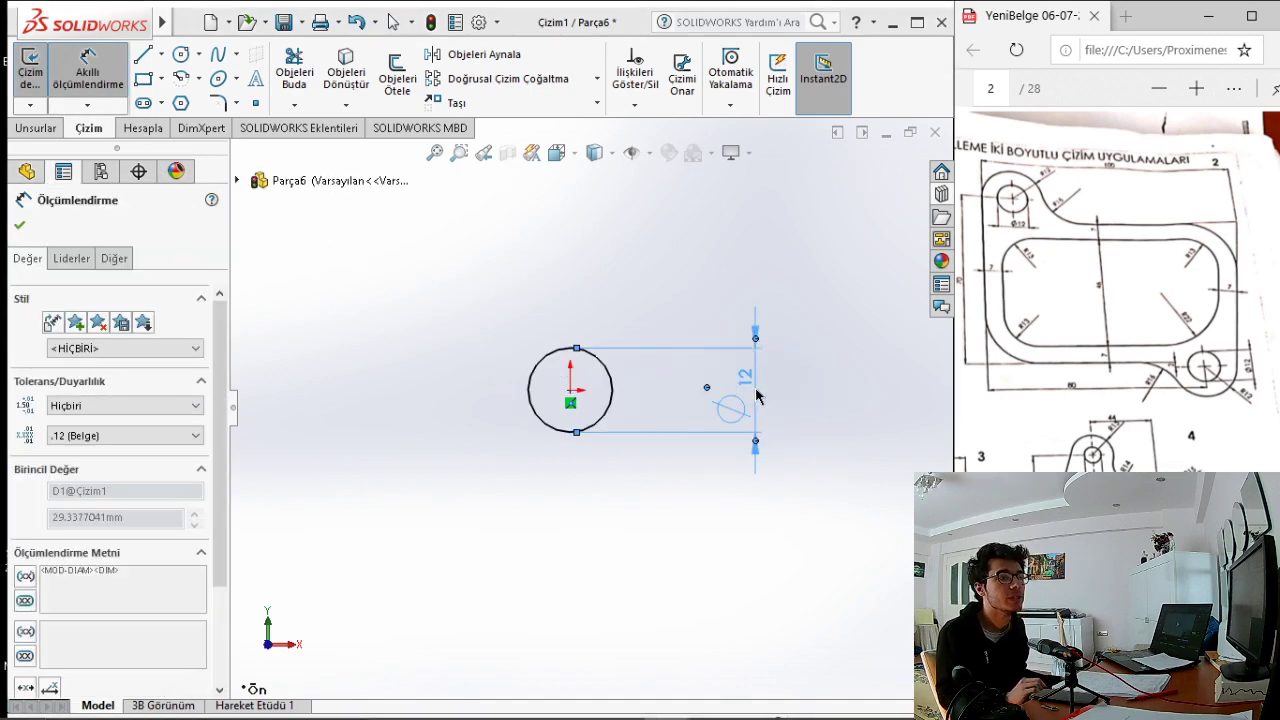
key(Escape)
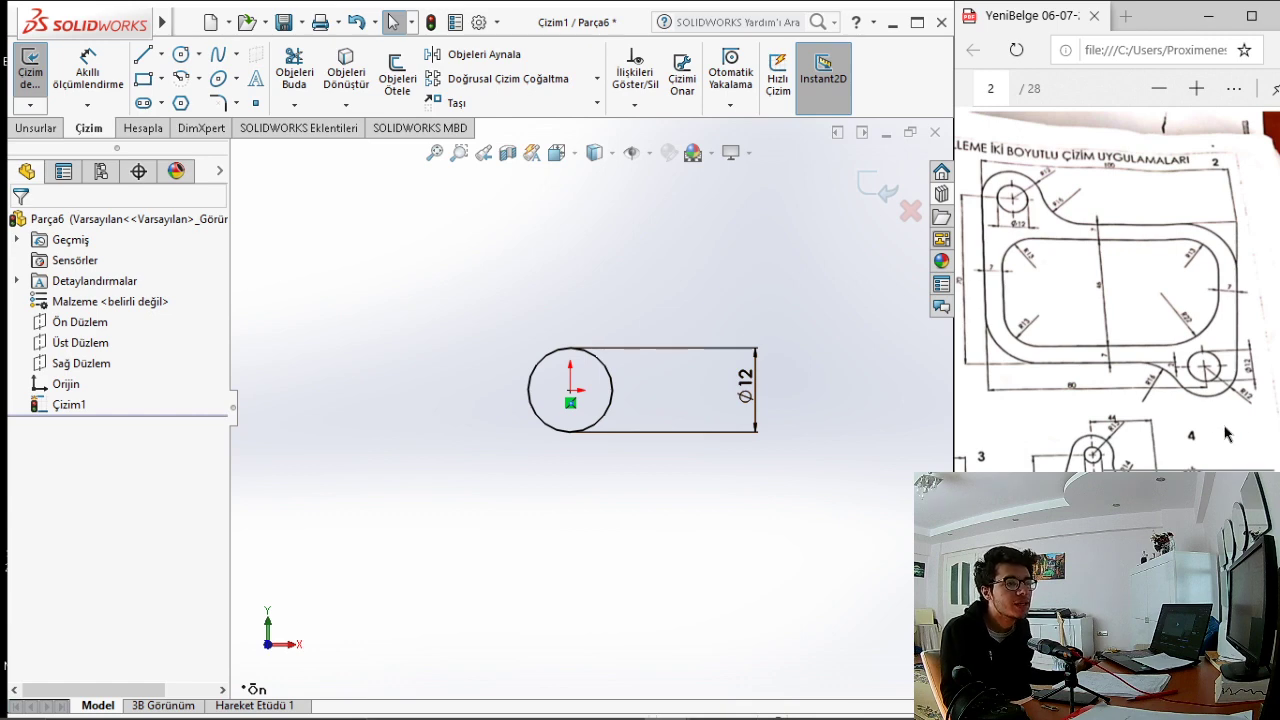
ctrl+scroll(1228, 433, up, 1)
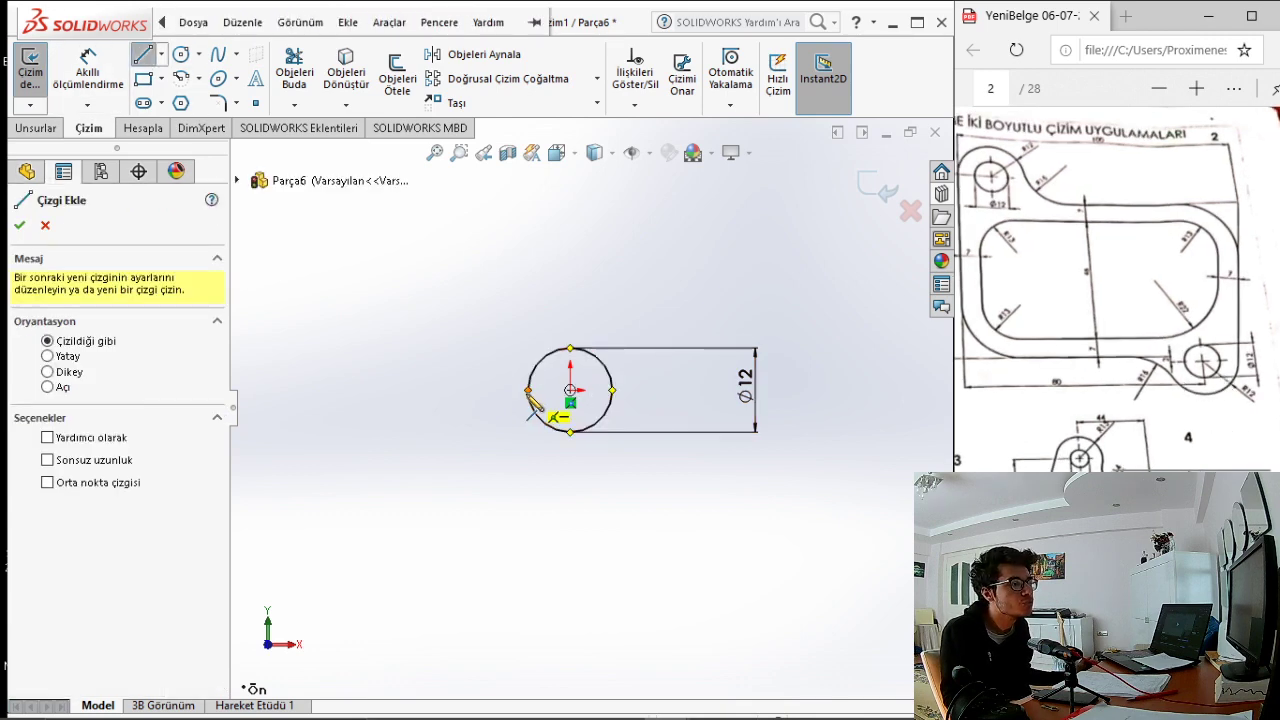
click(570, 390)
key(Escape)
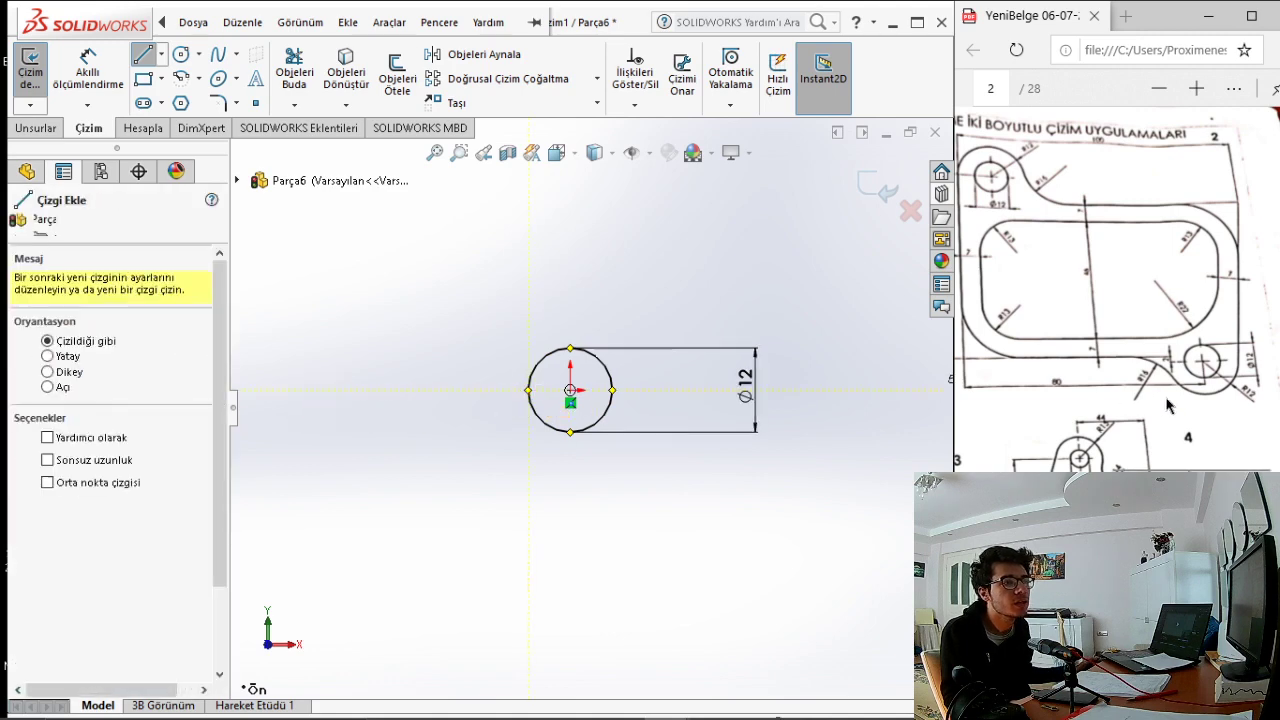
key(Escape)
scroll(1138, 298, down, 2)
ctrl+scroll(1138, 298, up, 2)
ctrl+scroll(1145, 300, up, 2)
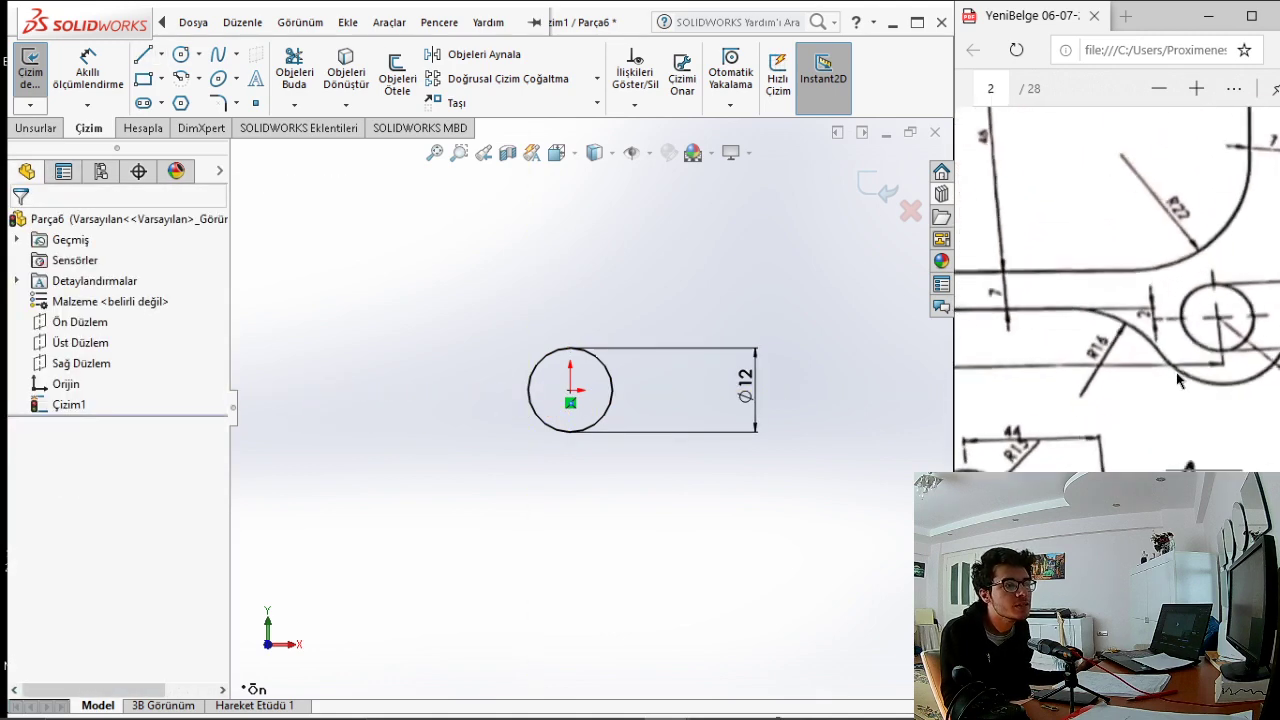
ctrl+scroll(1150, 303, up, 2)
ctrl+scroll(1157, 307, up, 1)
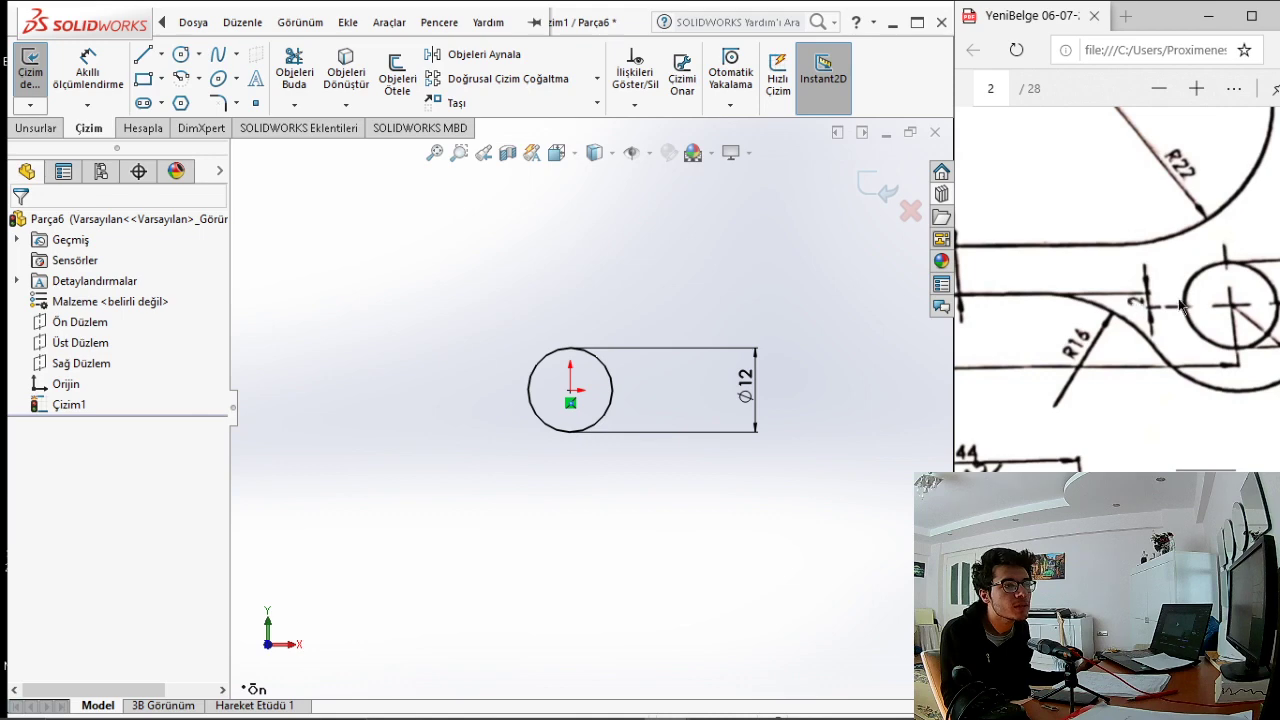
ctrl+scroll(1183, 305, down, 2)
ctrl+scroll(1165, 292, down, 2)
ctrl+scroll(1150, 280, down, 2)
ctrl+scroll(1134, 266, down, 2)
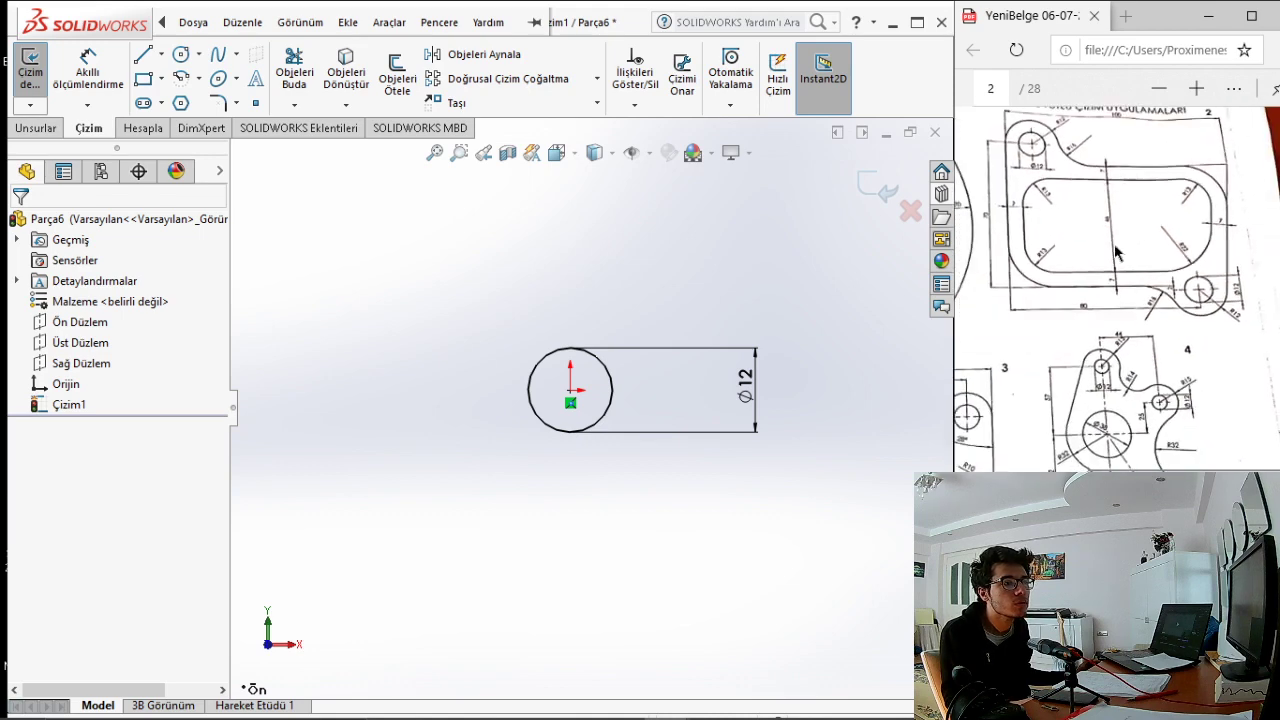
ctrl+scroll(1118, 253, up, 1)
ctrl+scroll(1130, 240, up, 2)
ctrl+scroll(1160, 200, up, 1)
scroll(1183, 167, up, 1)
scroll(1183, 167, up, 1)
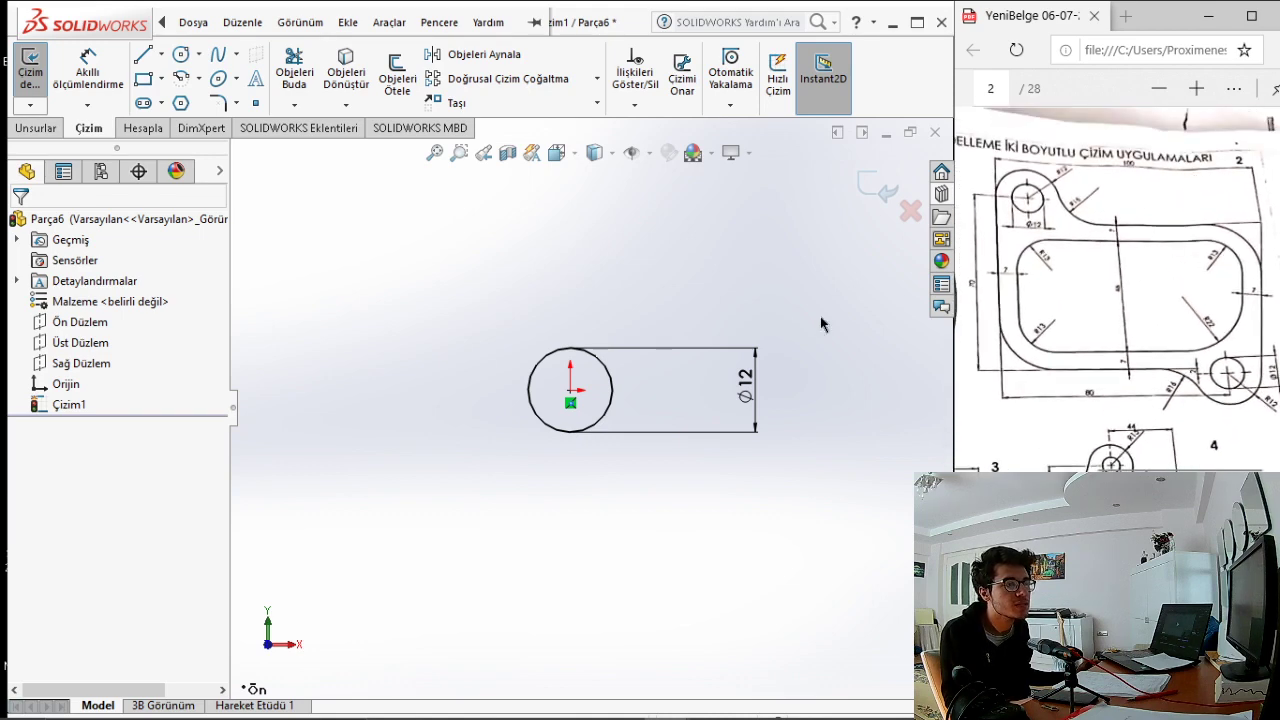
click(150, 55)
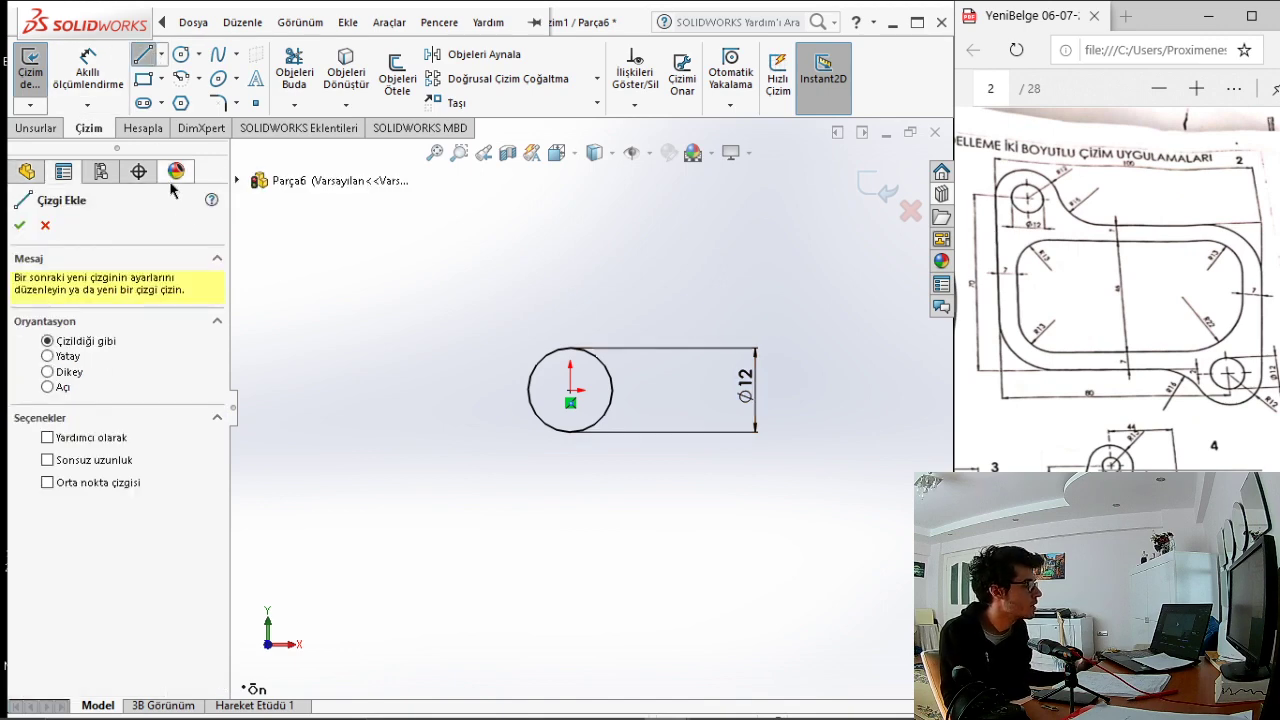
click(530, 390)
key(Escape)
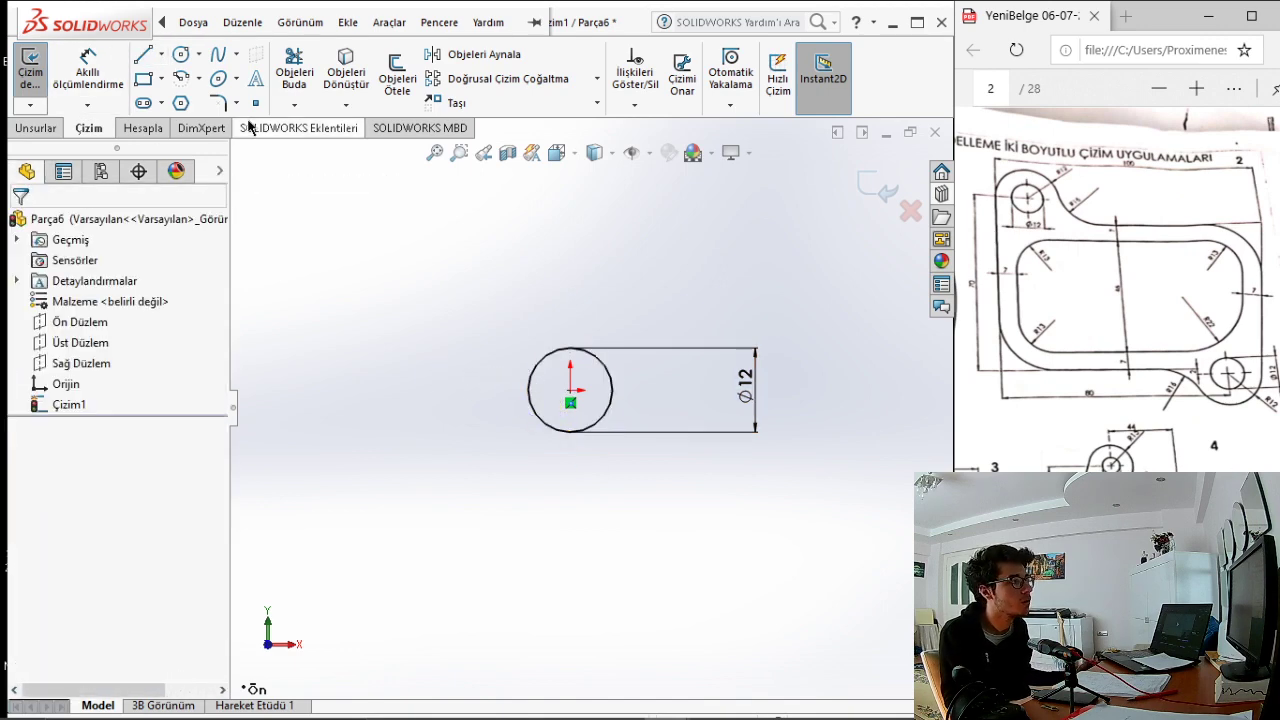
Draw a horizontal line running left from the Ø12 circle's left edge.
click(143, 55)
click(531, 377)
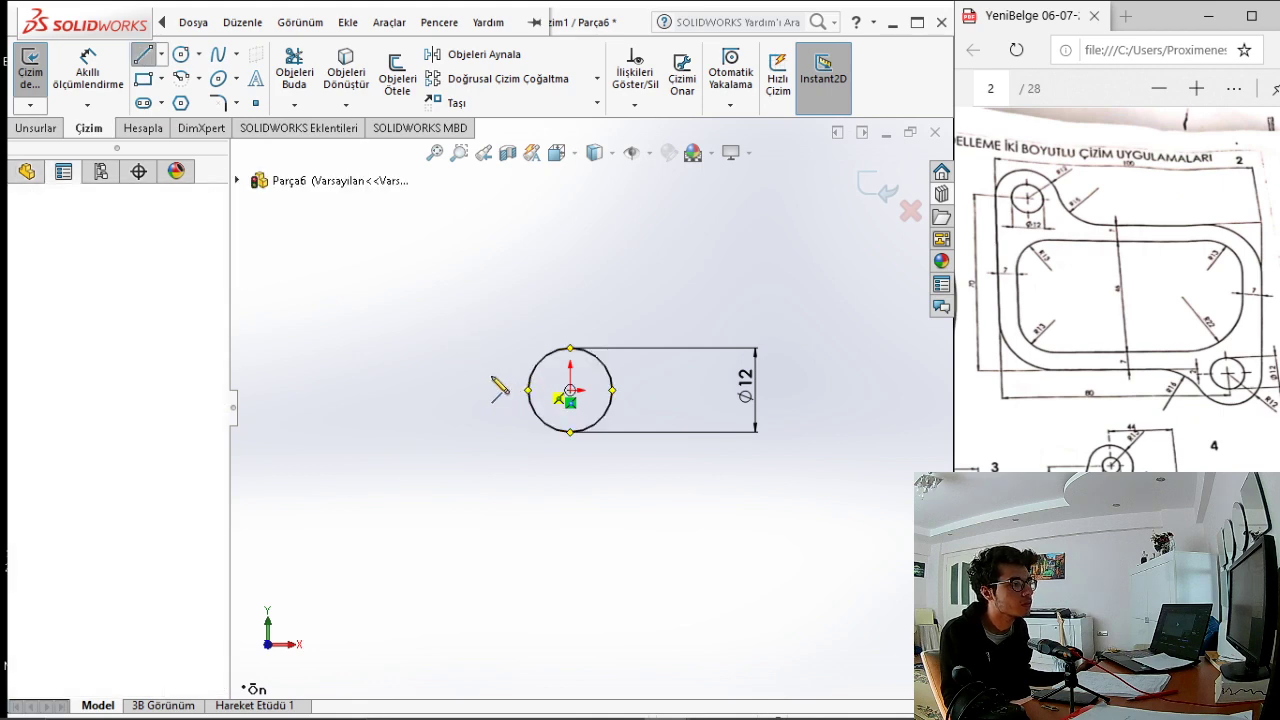
key(z)
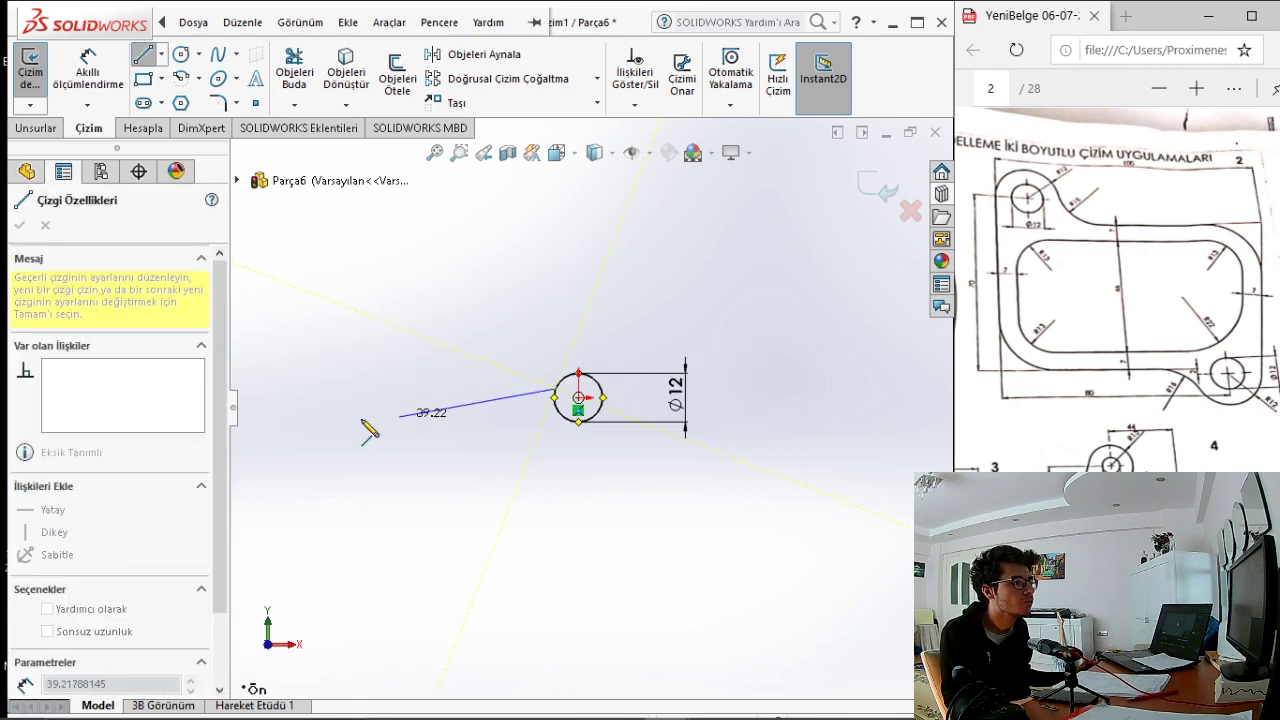
click(320, 388)
key(Escape)
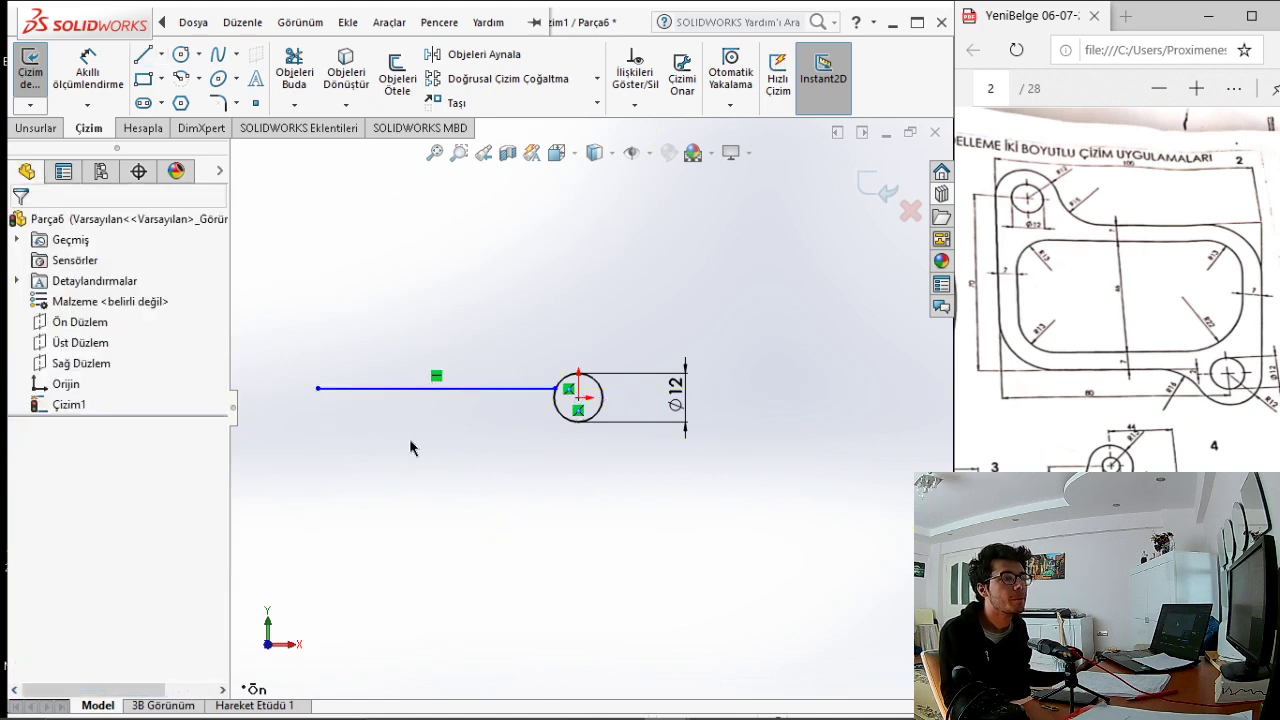
Draw a vertical line rising from that horizontal line's left end.
key(l)
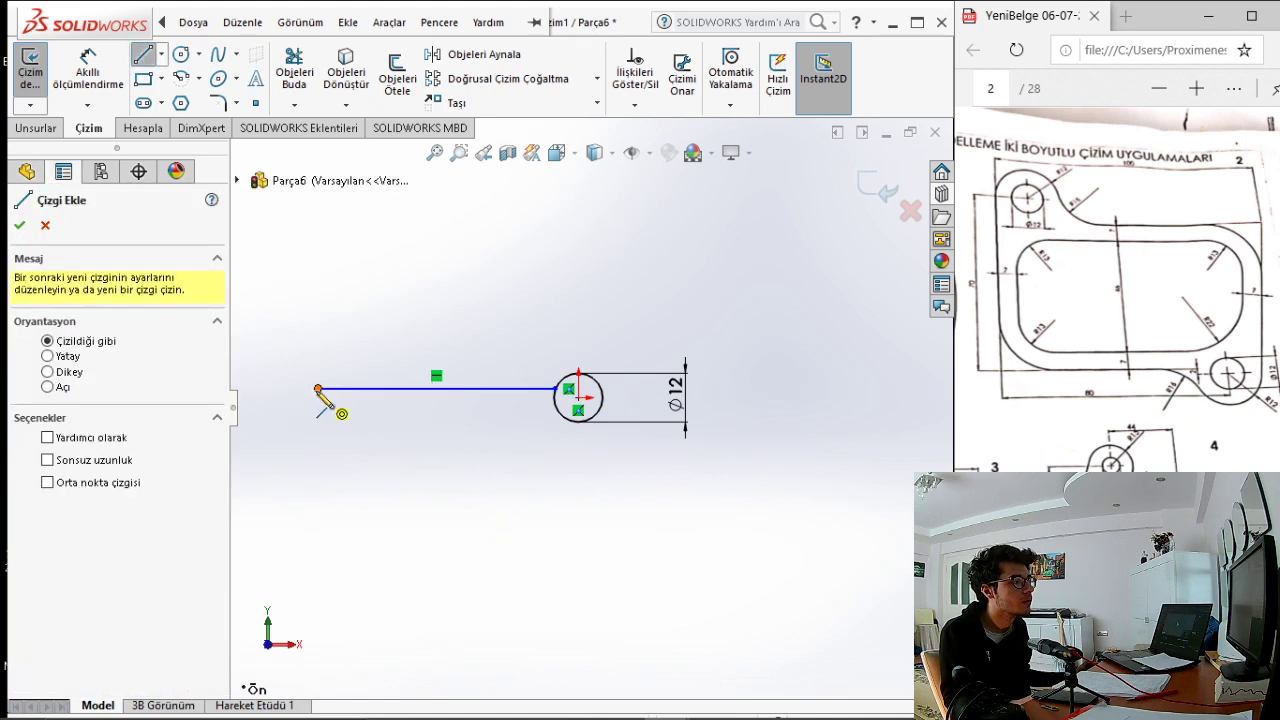
click(318, 388)
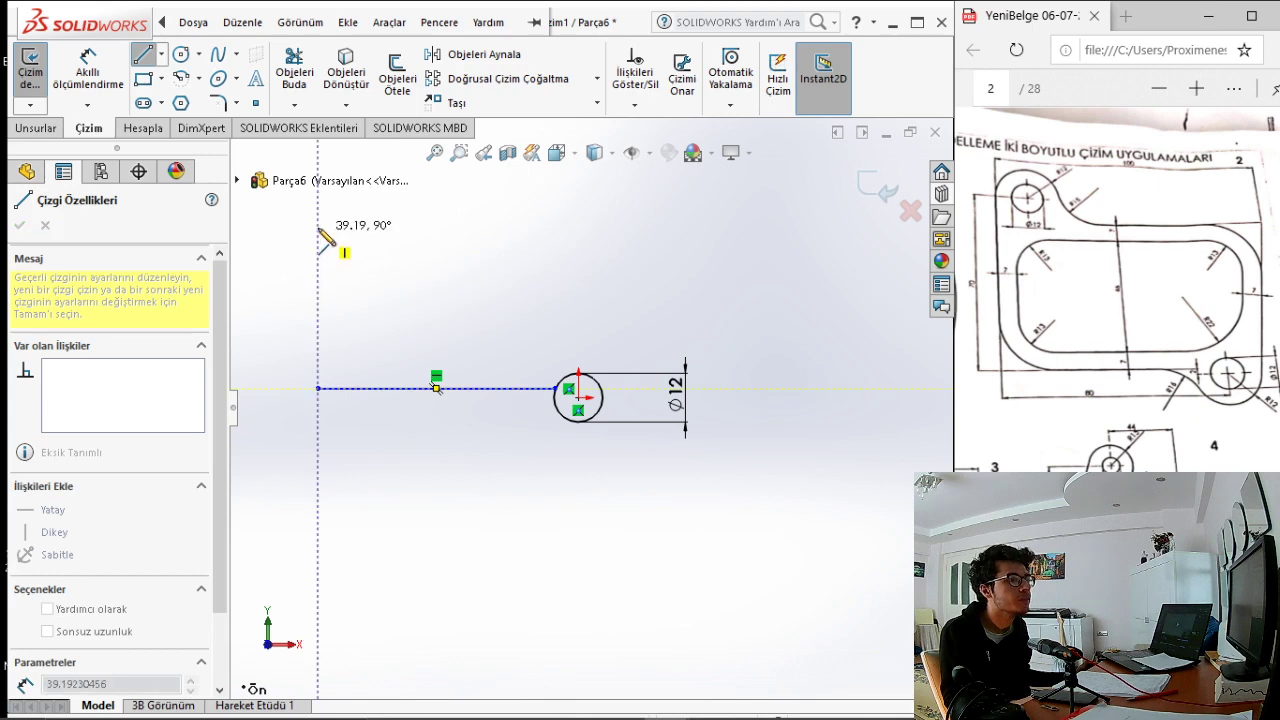
click(318, 206)
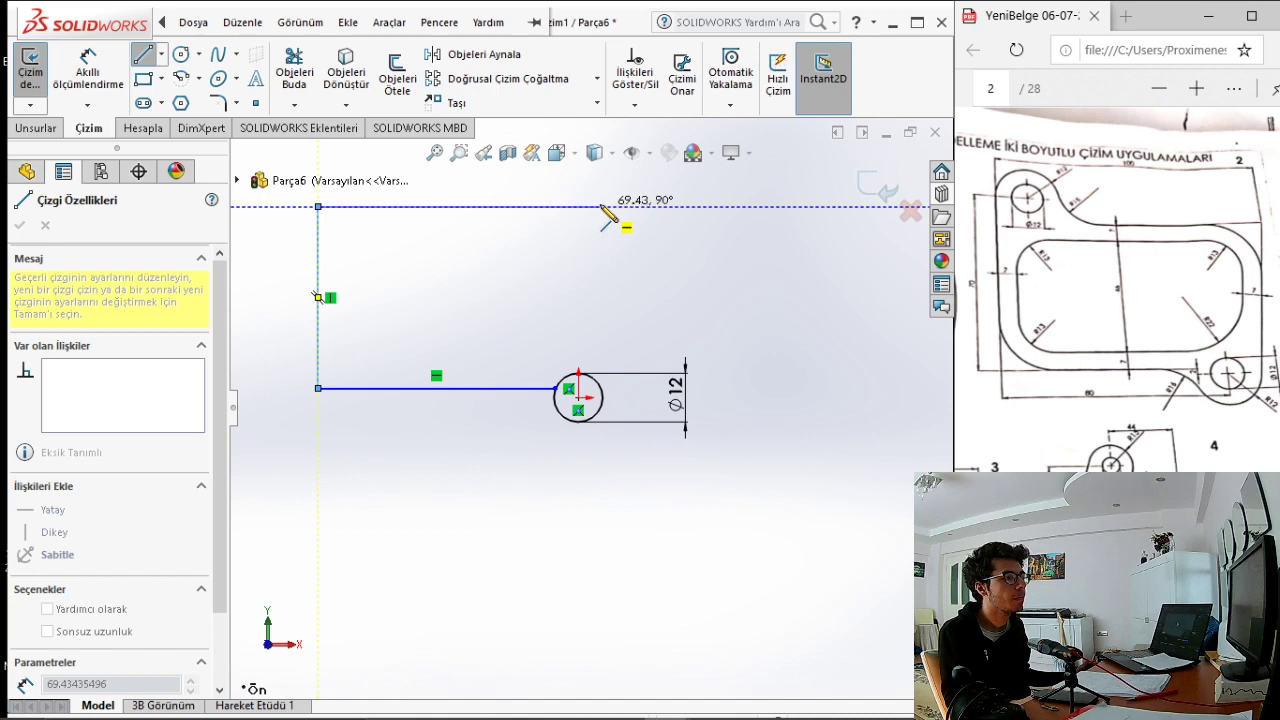
key(Escape)
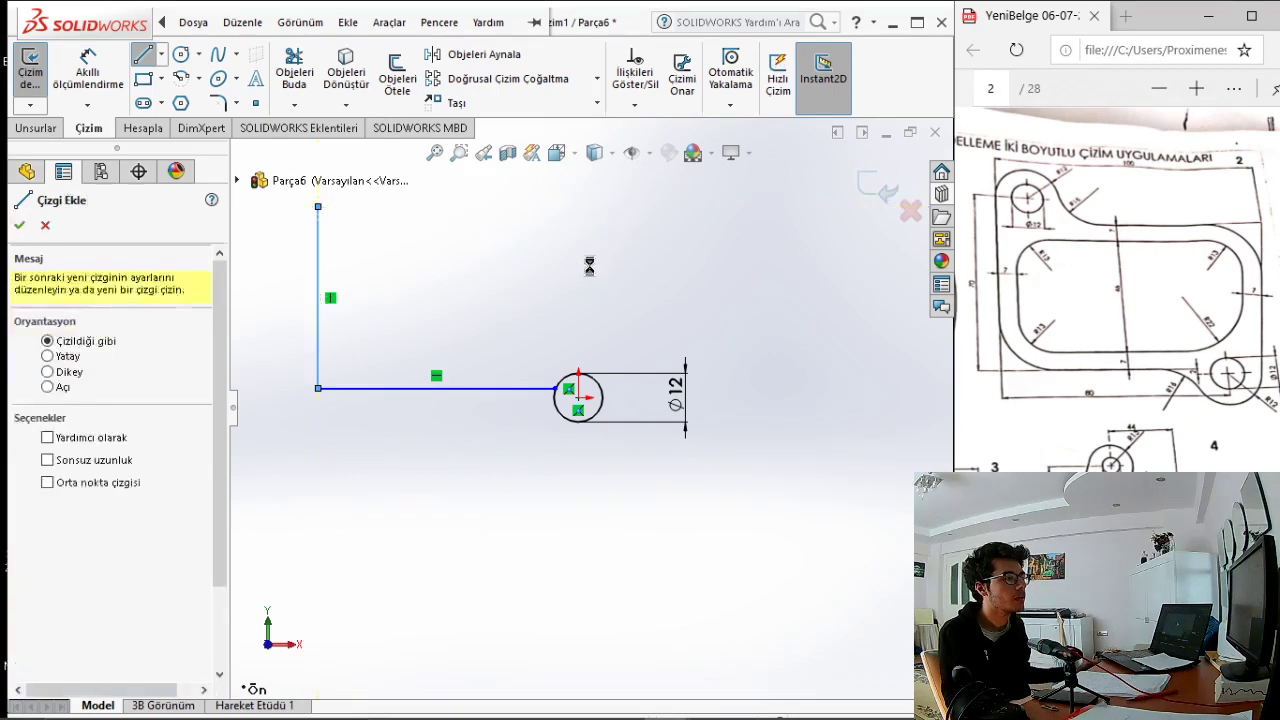
key(Escape)
Draw a vertical line up from the circle's right side and a top line back to the left vertical.
key(Return)
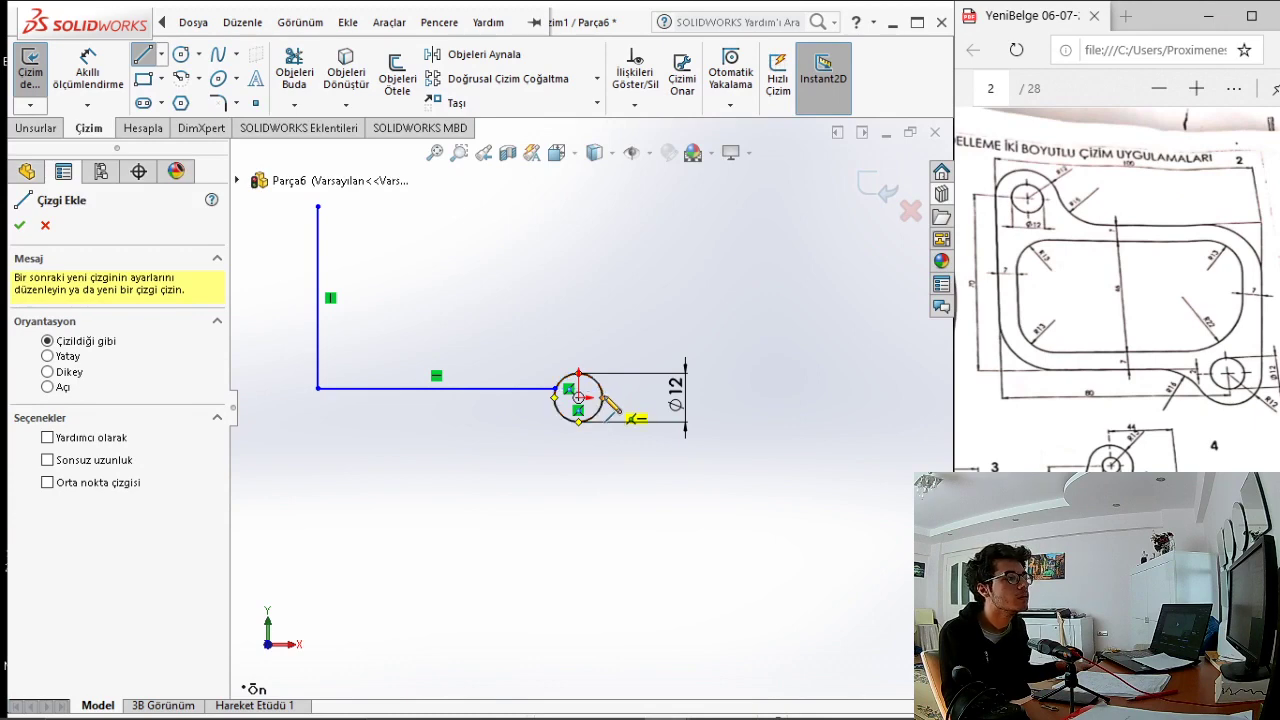
click(603, 398)
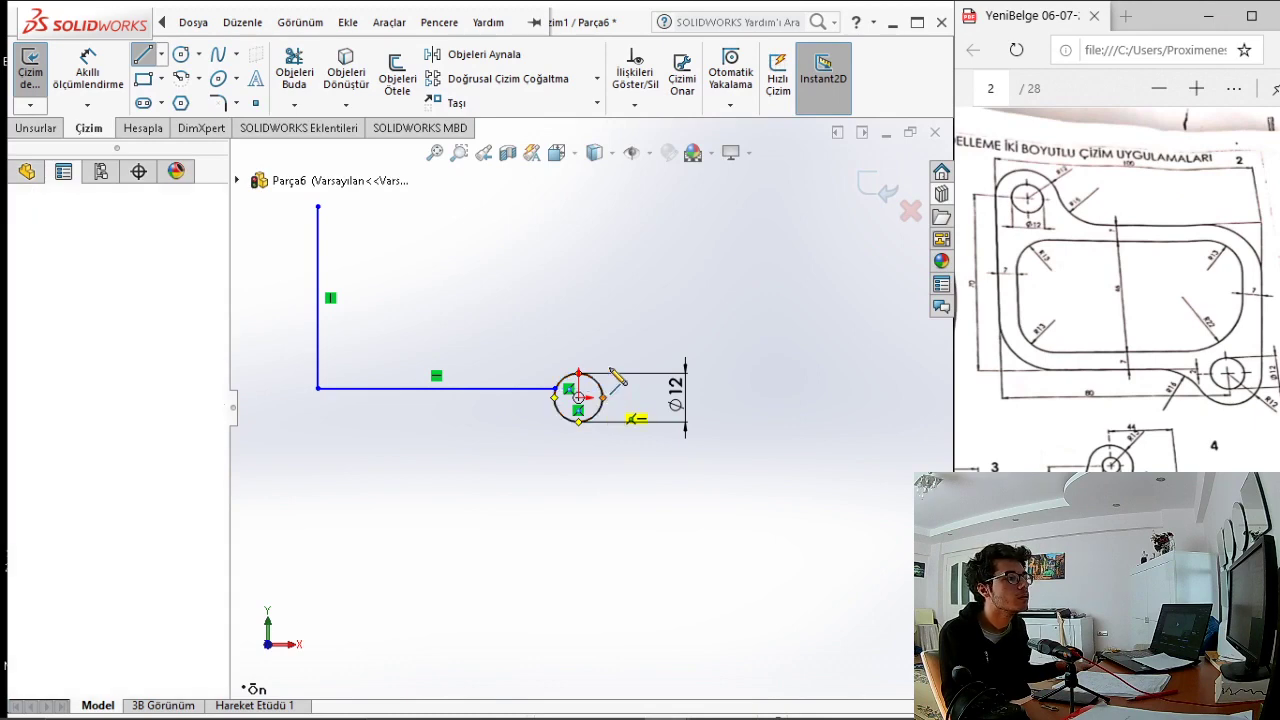
click(603, 207)
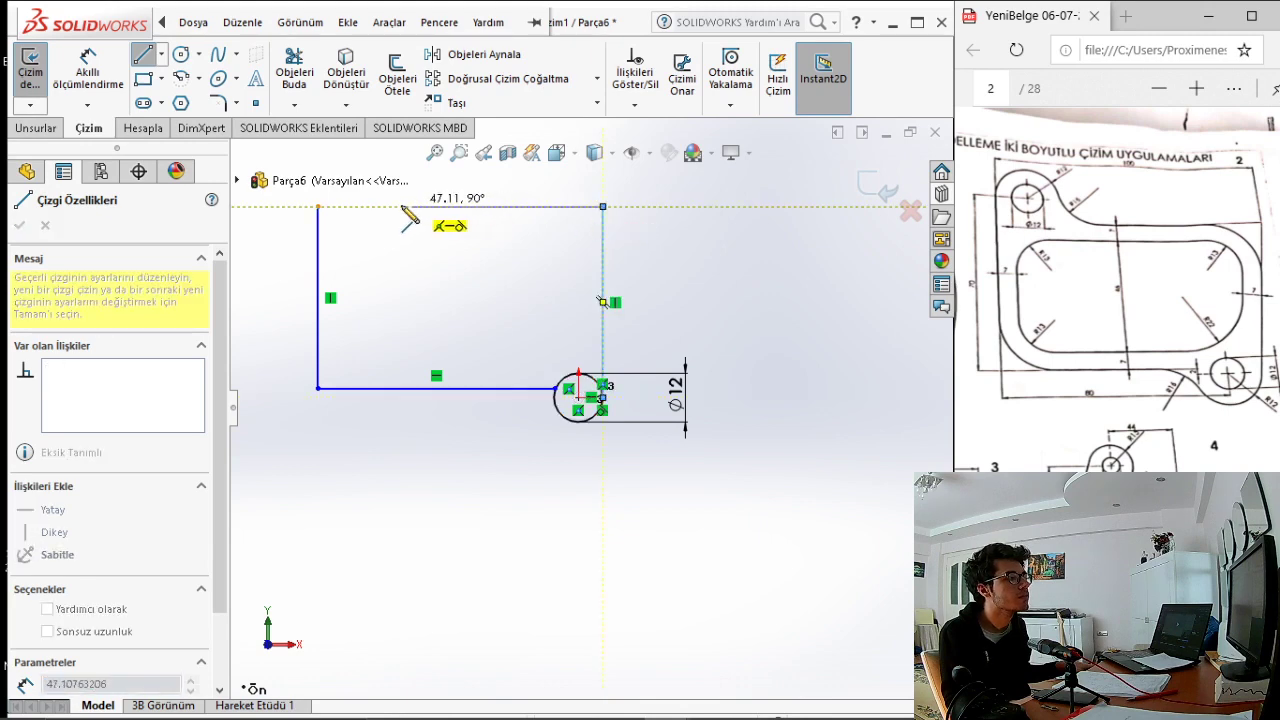
click(318, 207)
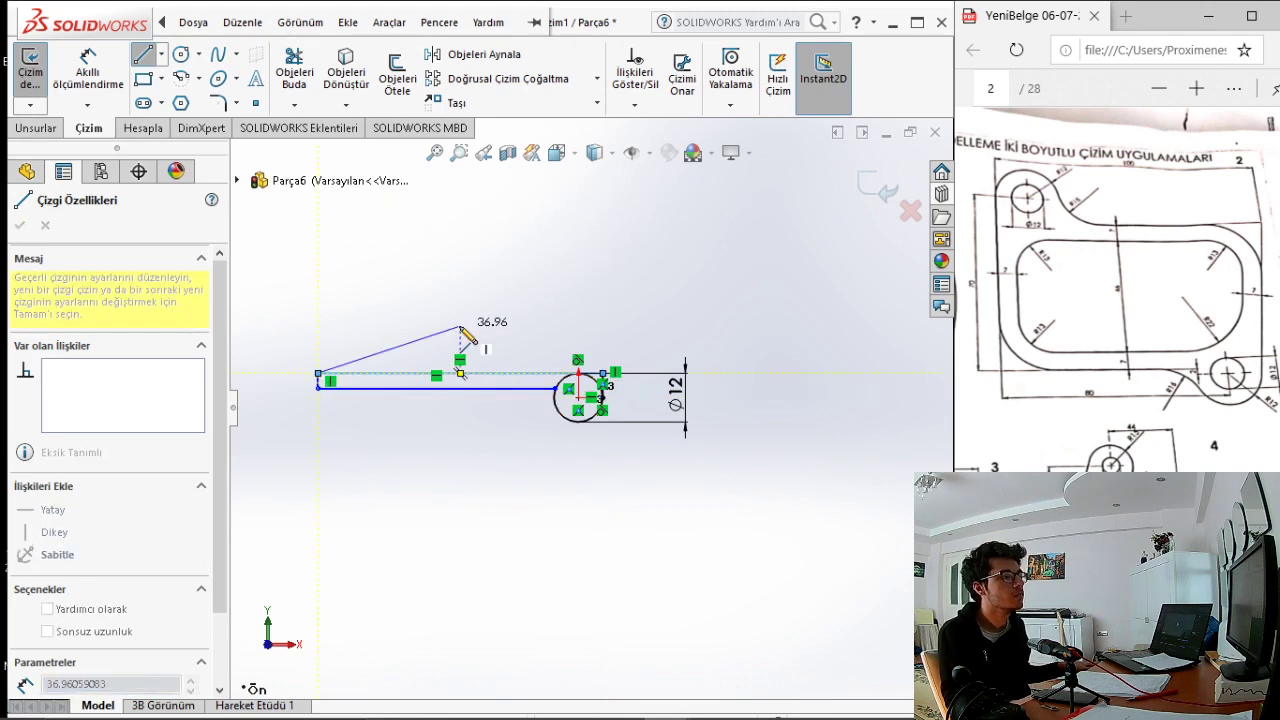
key(Escape)
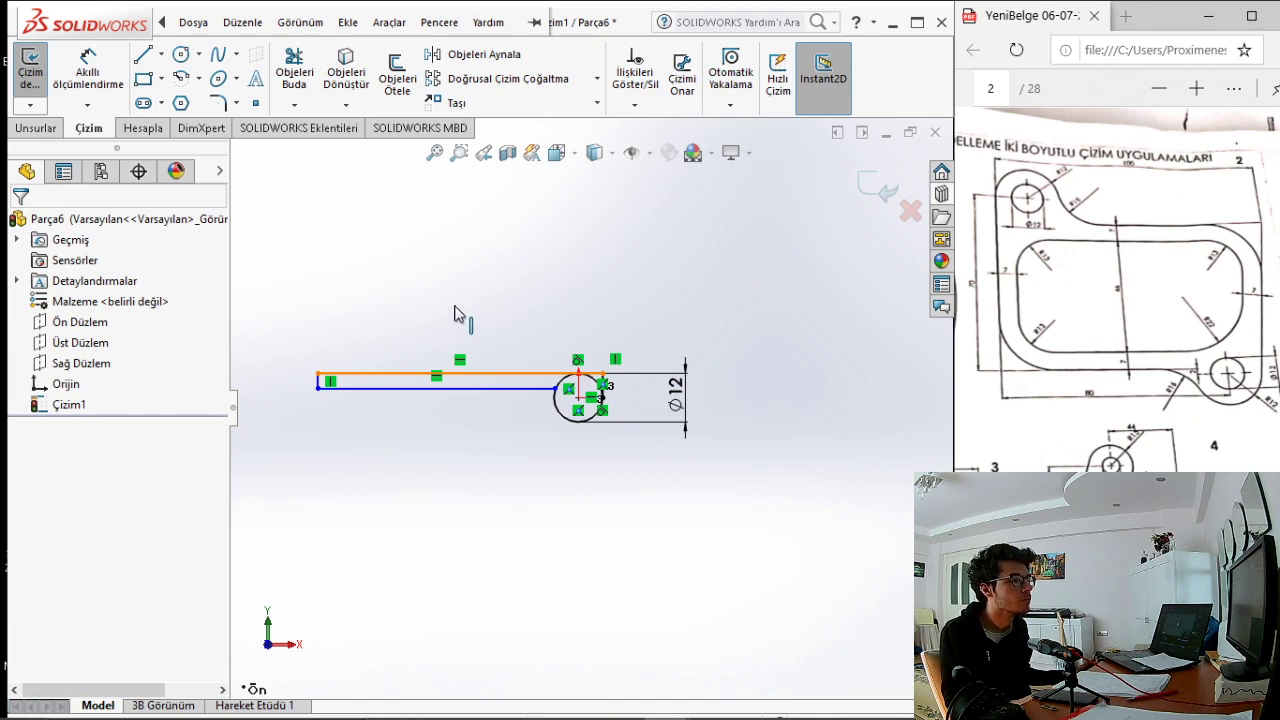
Remove the misplaced top line and clear the right vertical line's selection.
scroll(457, 294, down, 2)
scroll(480, 320, down, 2)
scroll(533, 386, down, 1)
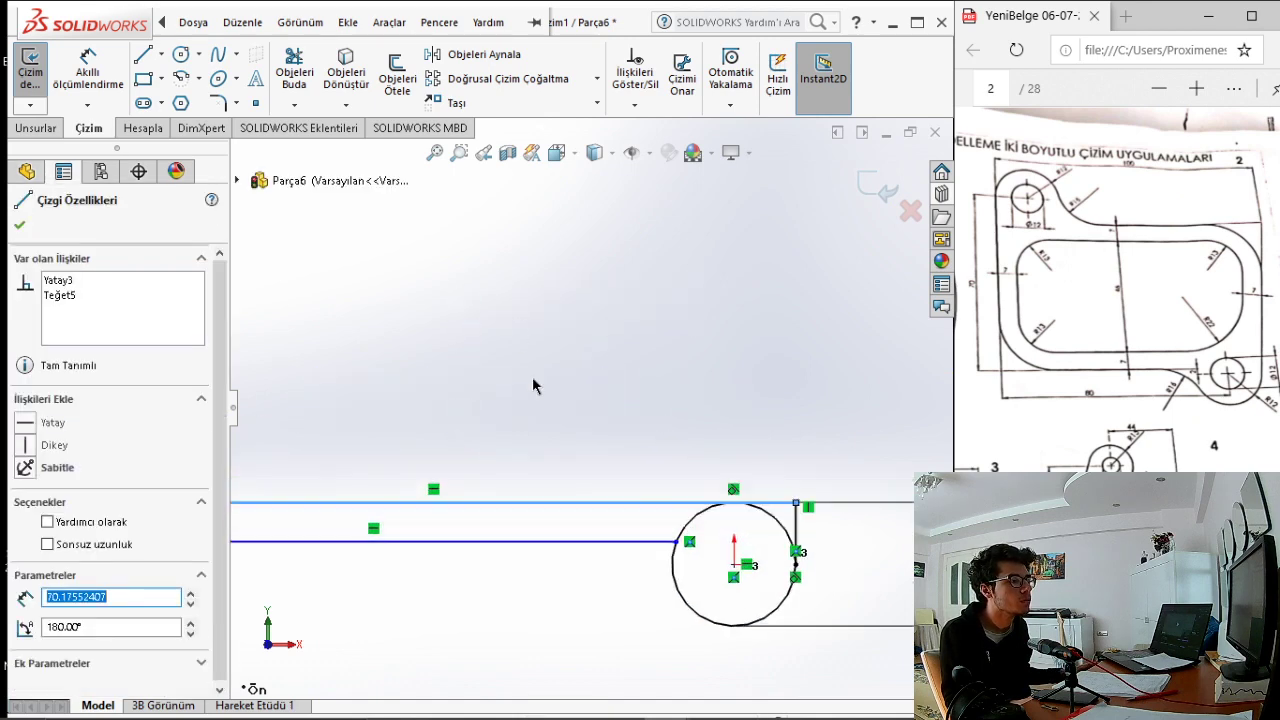
scroll(533, 386, down, 1)
key(Escape)
click(651, 515)
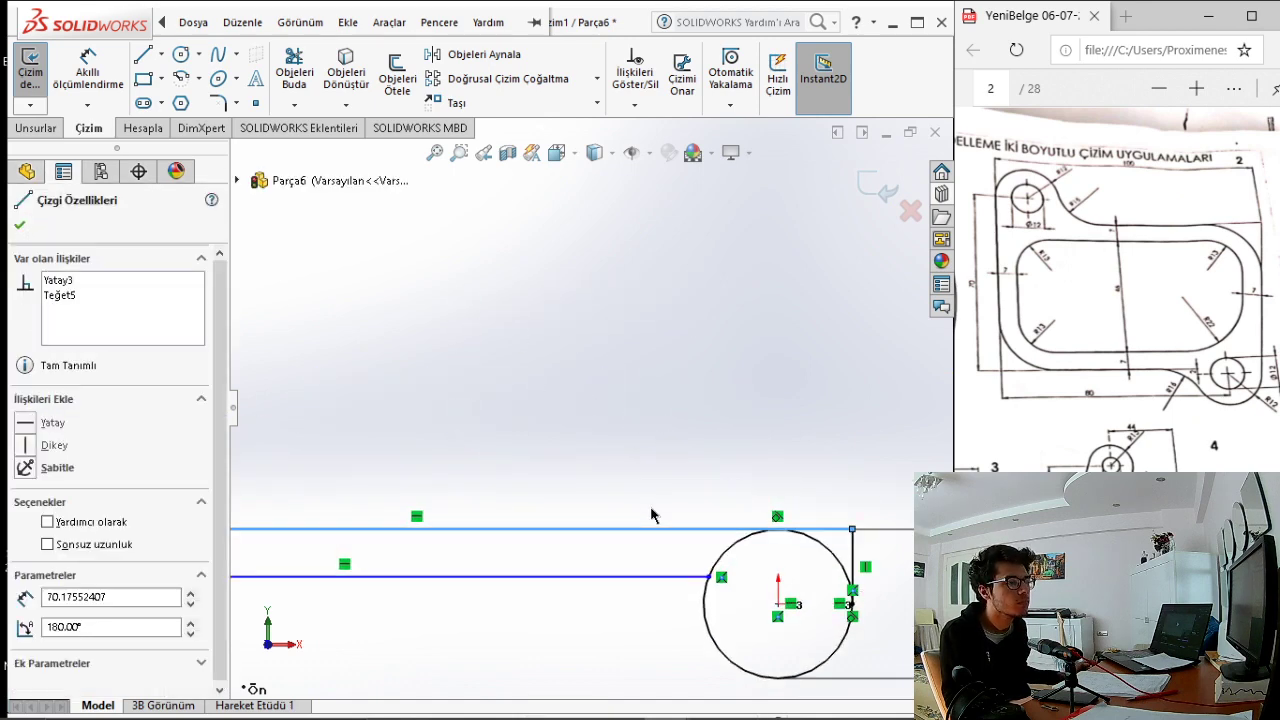
key(Escape)
scroll(651, 515, up, 2)
click(743, 400)
scroll(573, 411, up, 1)
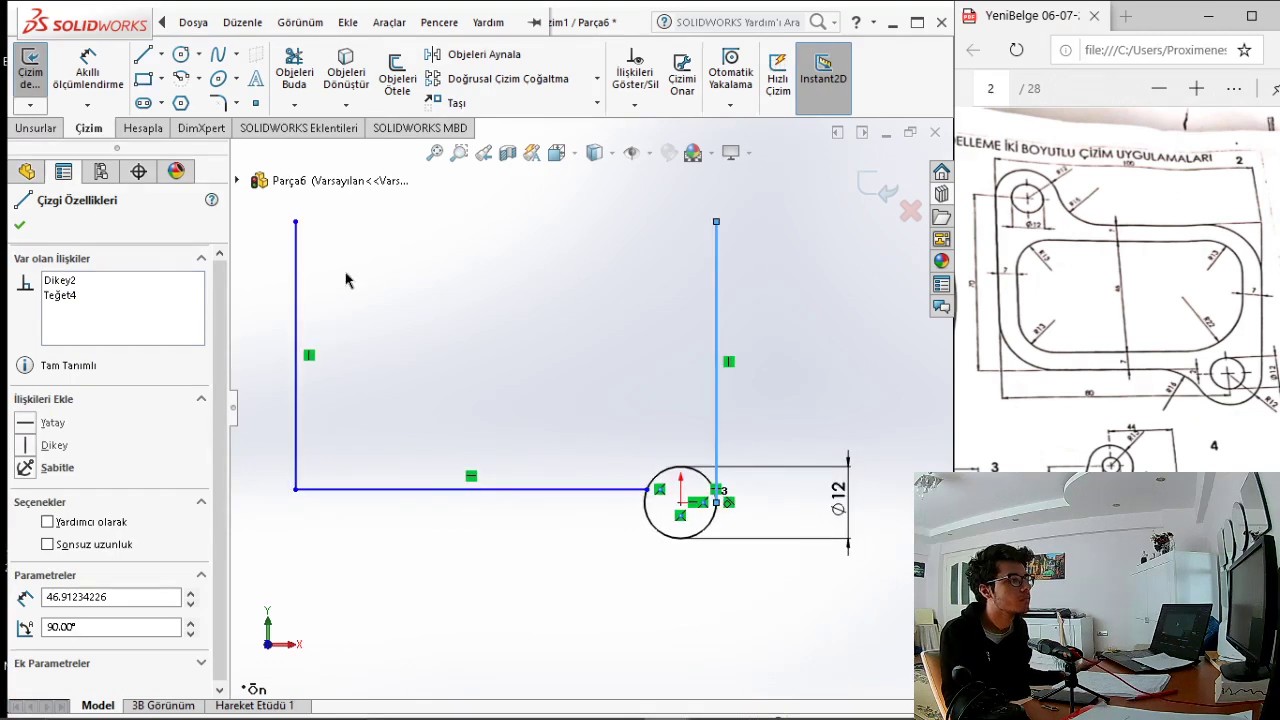
key(Escape)
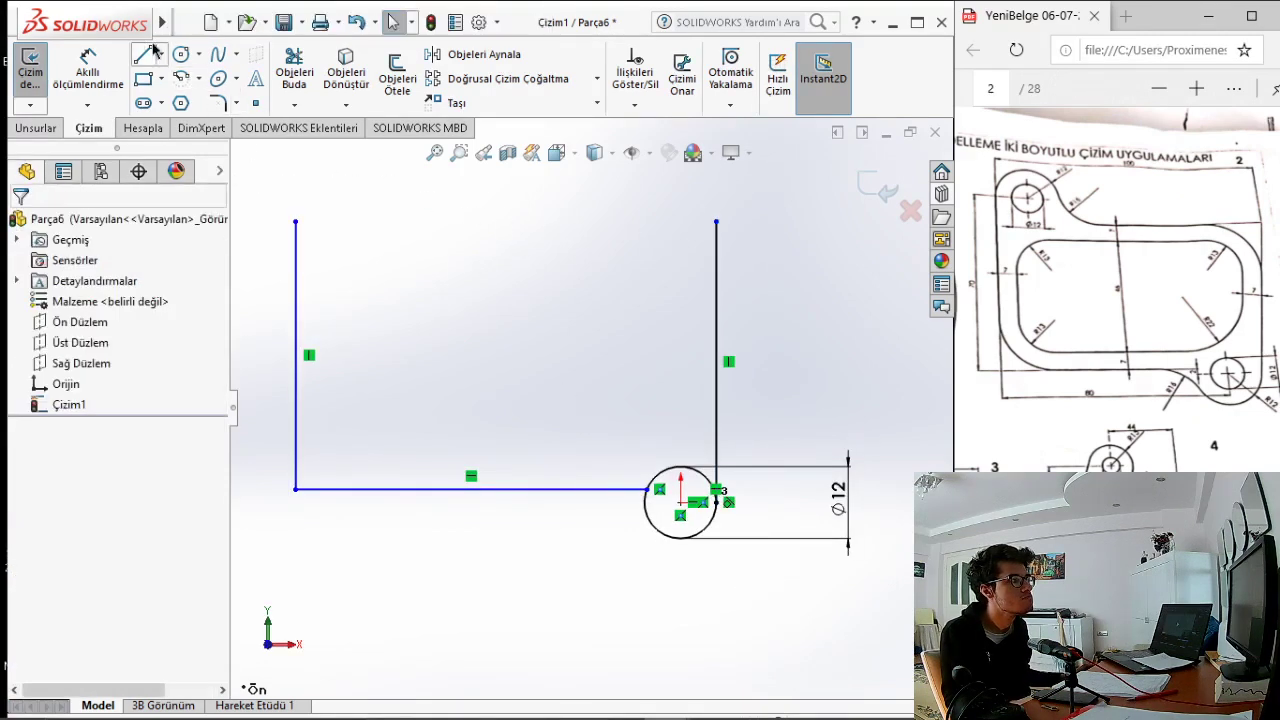
Draw a new top line joining the upper ends of both vertical lines.
click(143, 54)
click(295, 221)
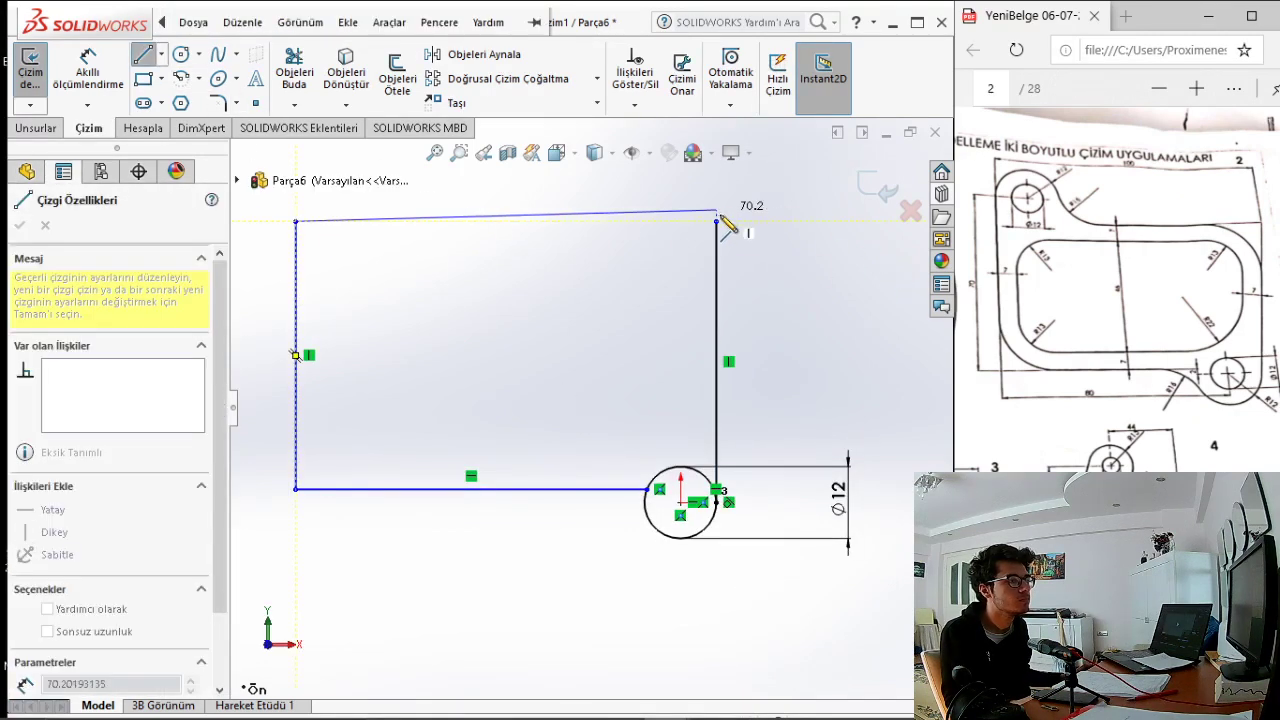
click(716, 221)
key(Escape)
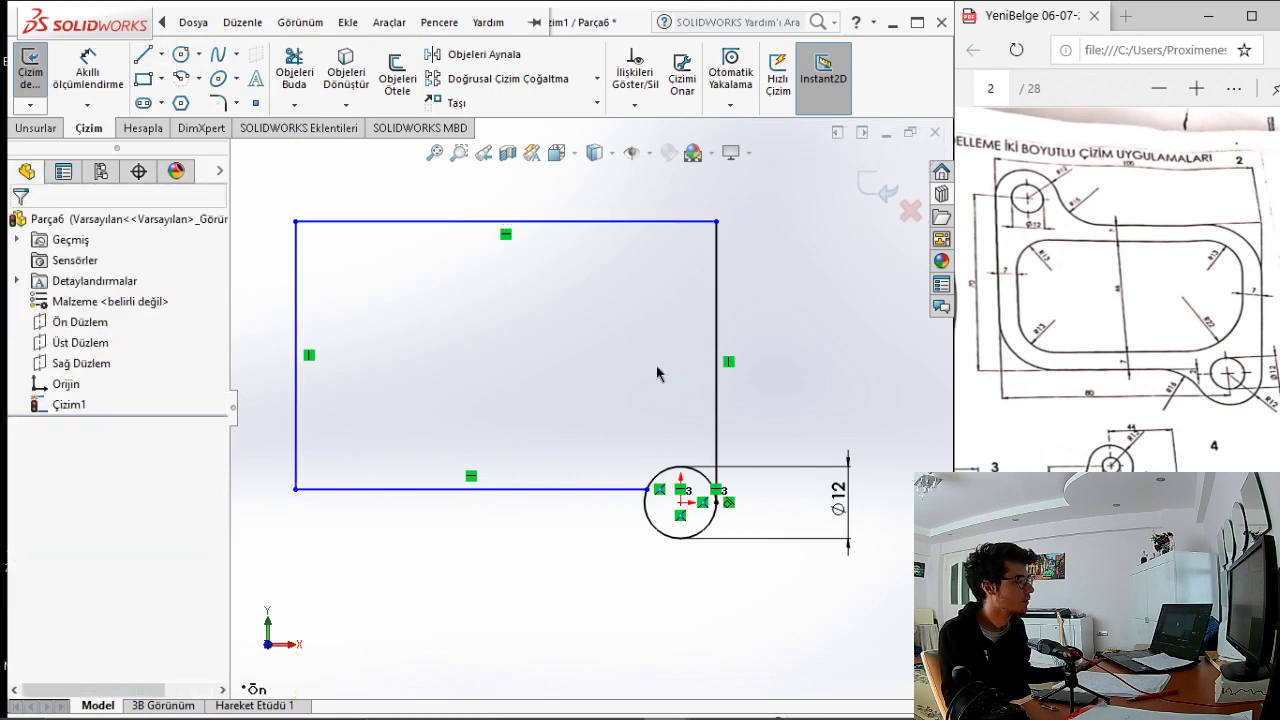
scroll(657, 374, up, 1)
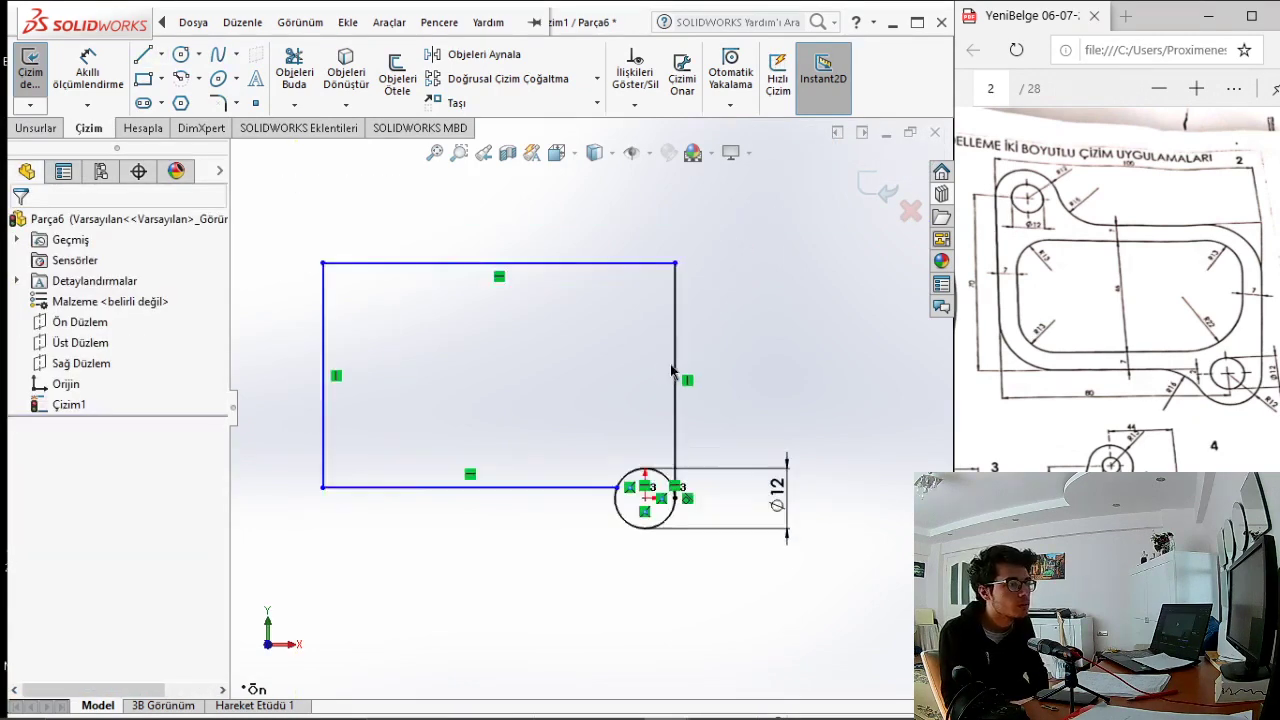
scroll(674, 371, down, 1)
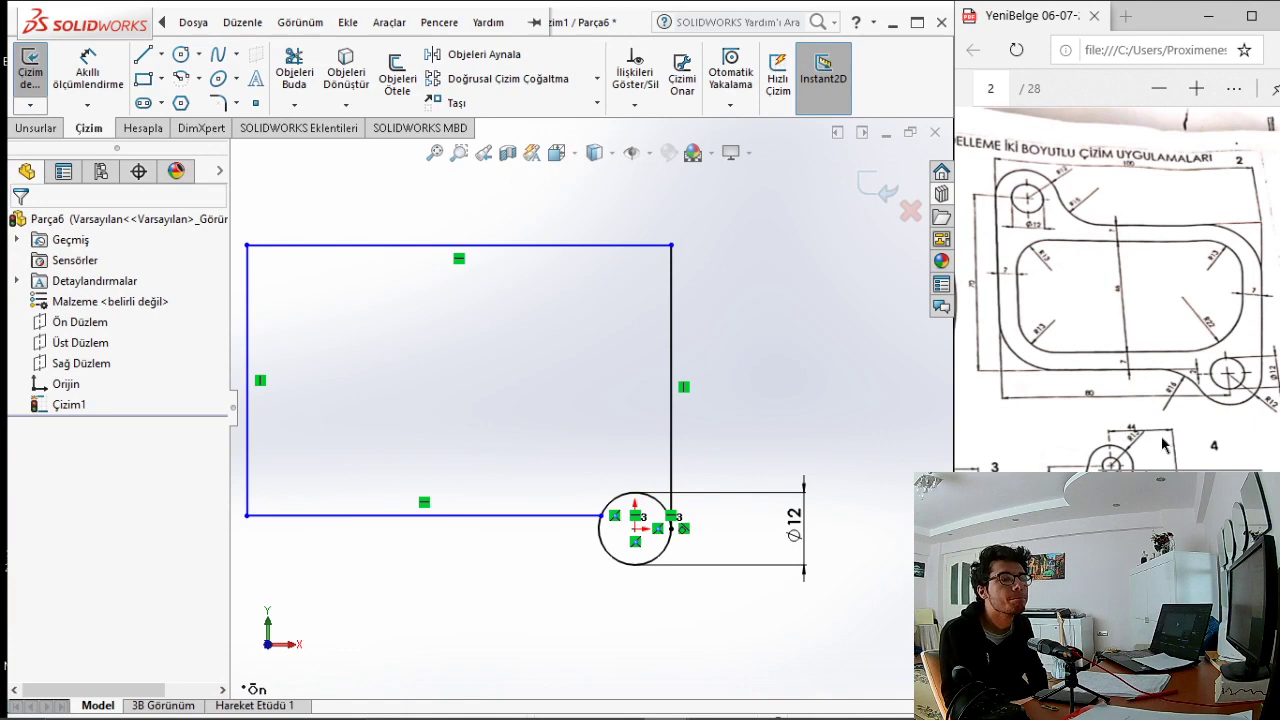
click(88, 72)
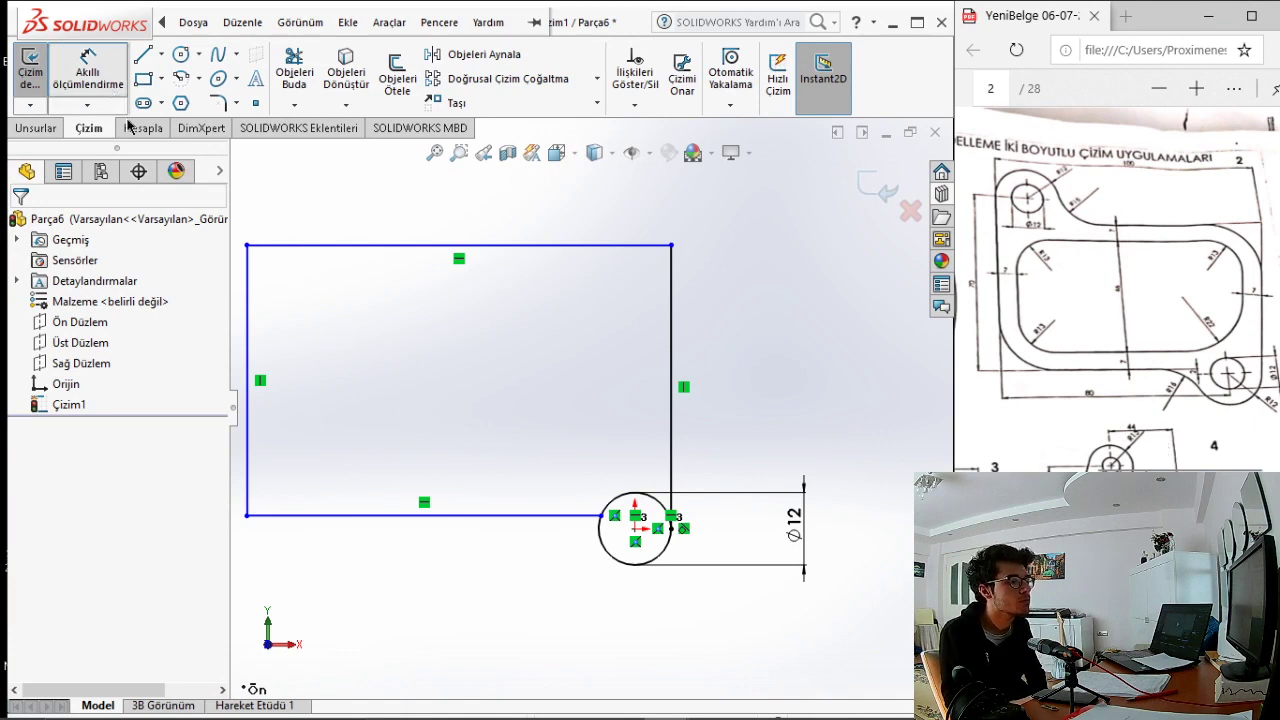
click(612, 560)
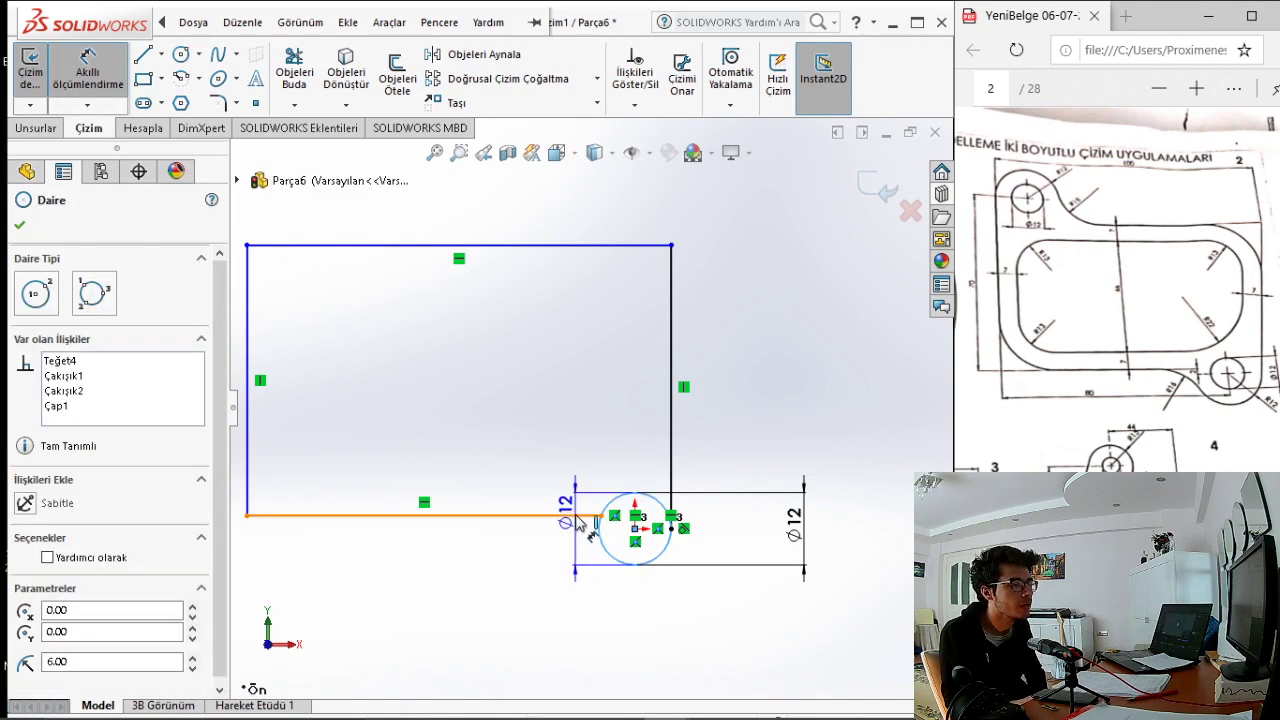
Dimension the Ø12 circle's centre 2 mm from the bottom line.
click(598, 516)
click(622, 535)
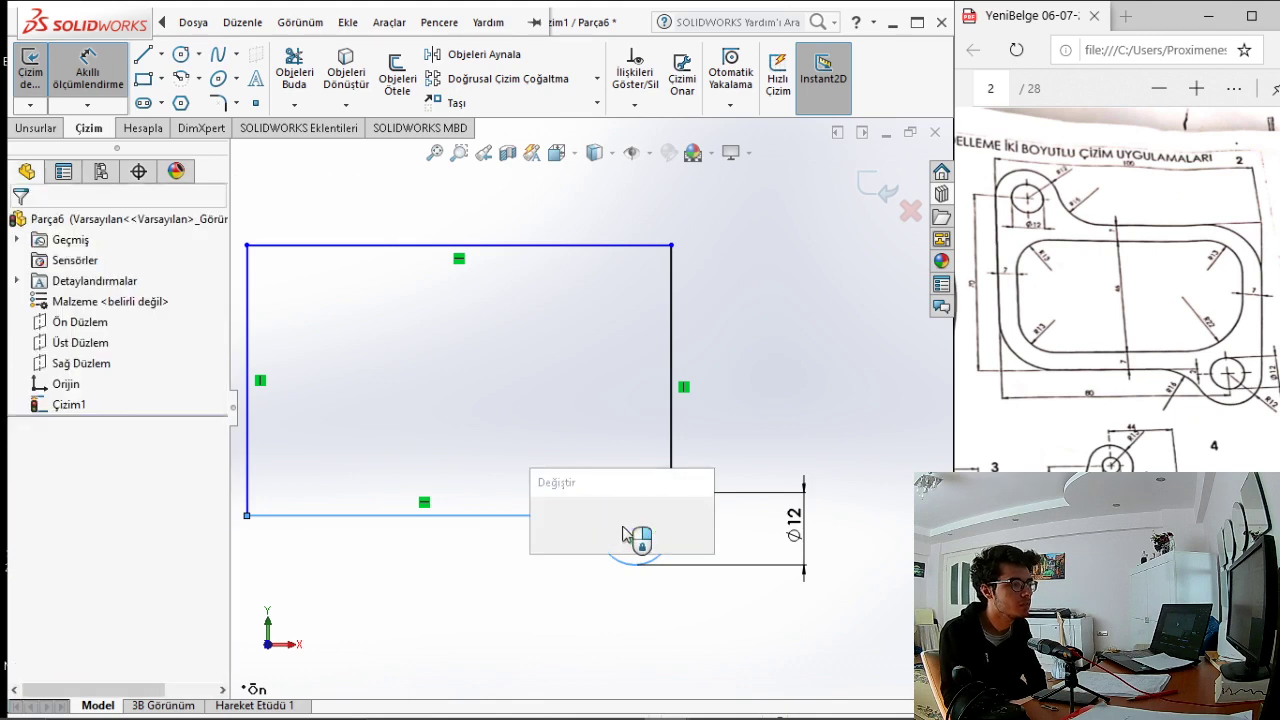
text(2.00mm)
key(Return)
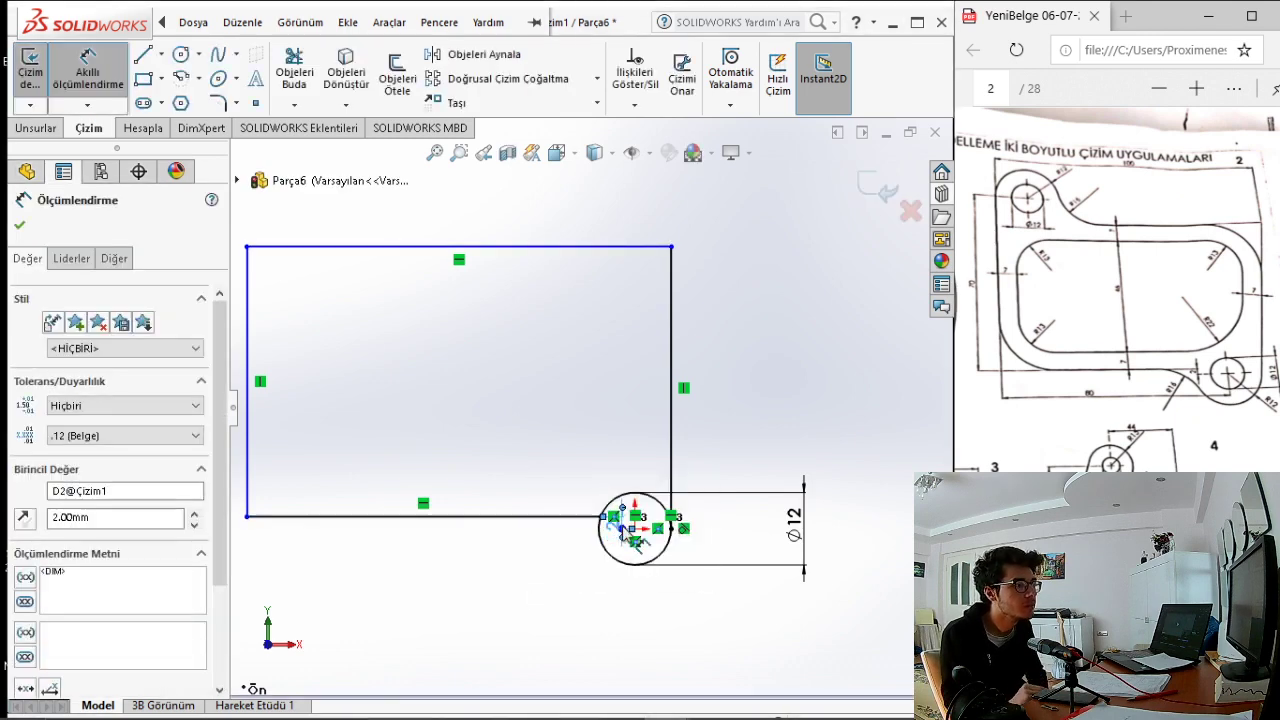
scroll(612, 527, down, 2)
scroll(607, 527, down, 2)
scroll(610, 527, down, 2)
scroll(618, 527, down, 2)
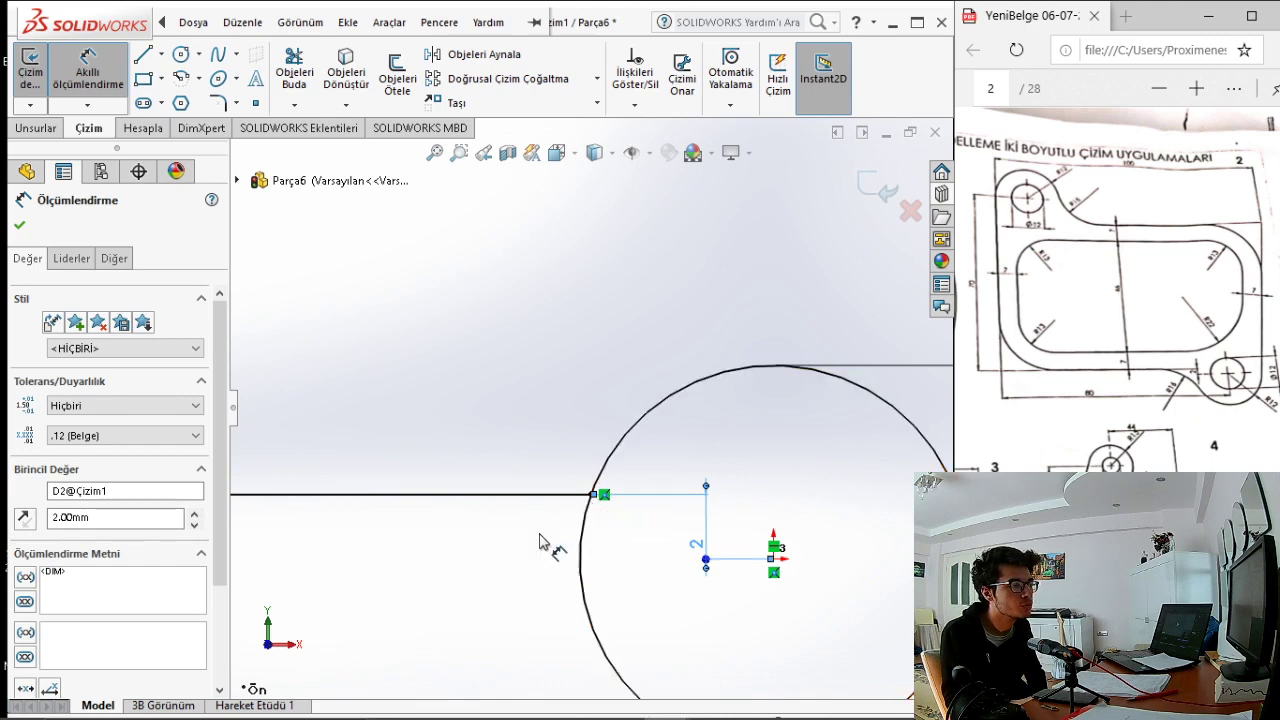
scroll(540, 540, up, 3)
scroll(465, 478, up, 1)
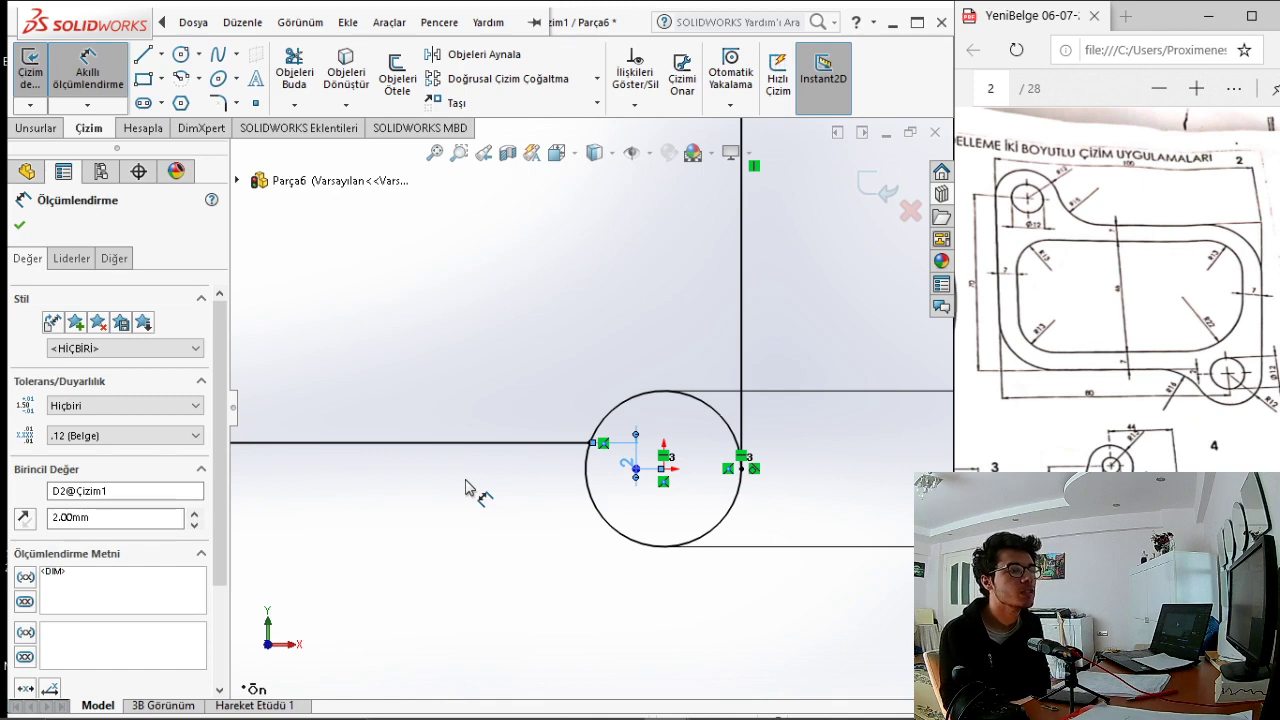
scroll(466, 486, up, 1)
scroll(466, 488, up, 1)
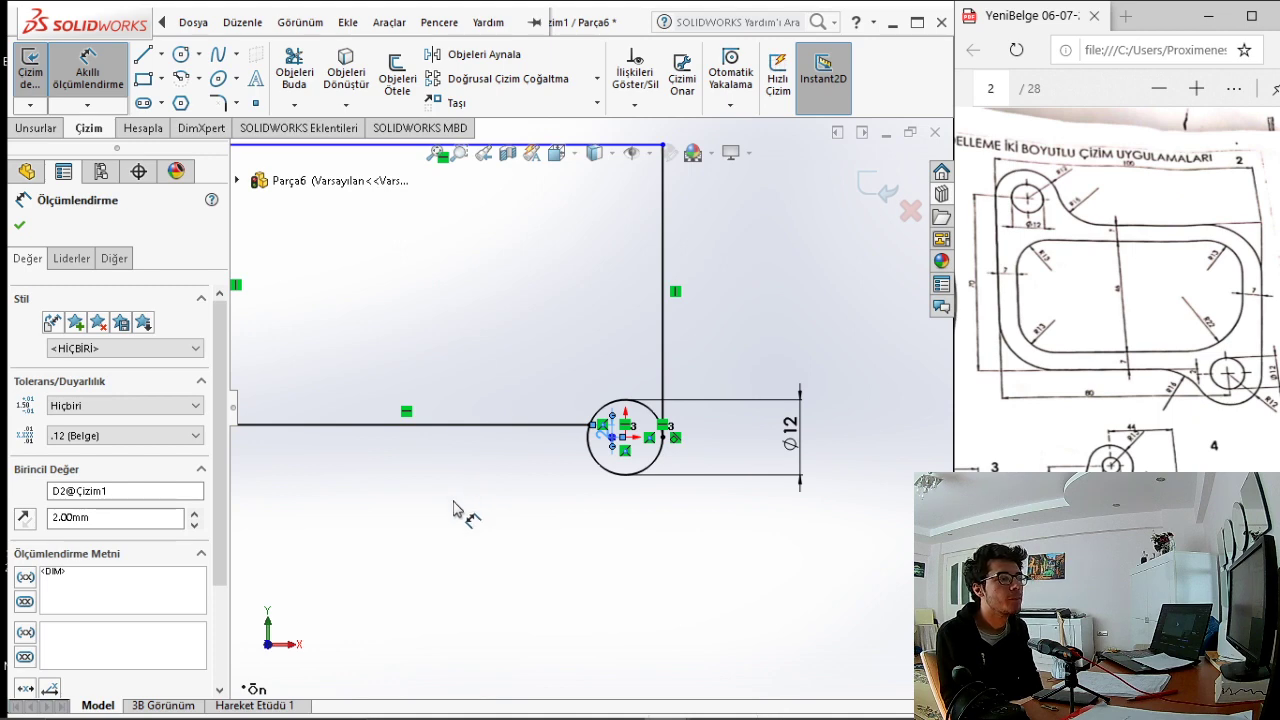
Delete the right vertical line rising above the Ø12 circle.
key(Escape)
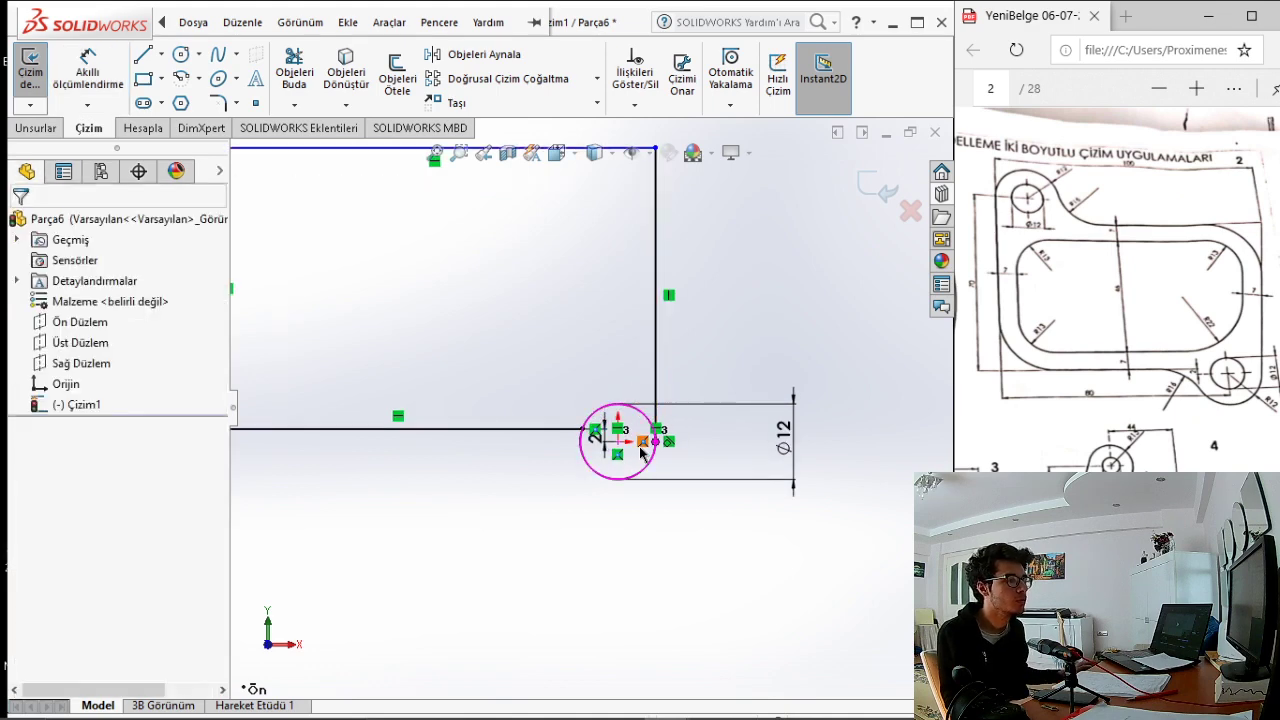
click(656, 382)
key(Delete)
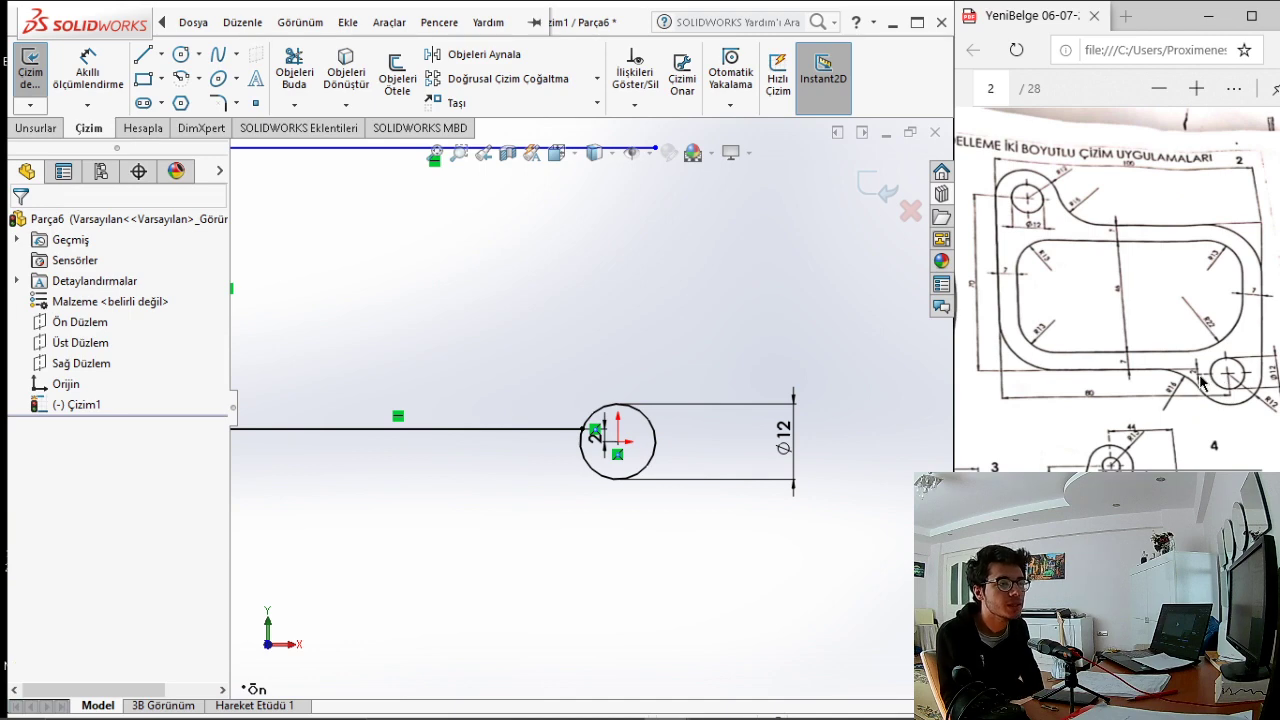
Draw a larger circle concentric with the Ø12 circle.
click(180, 54)
click(618, 441)
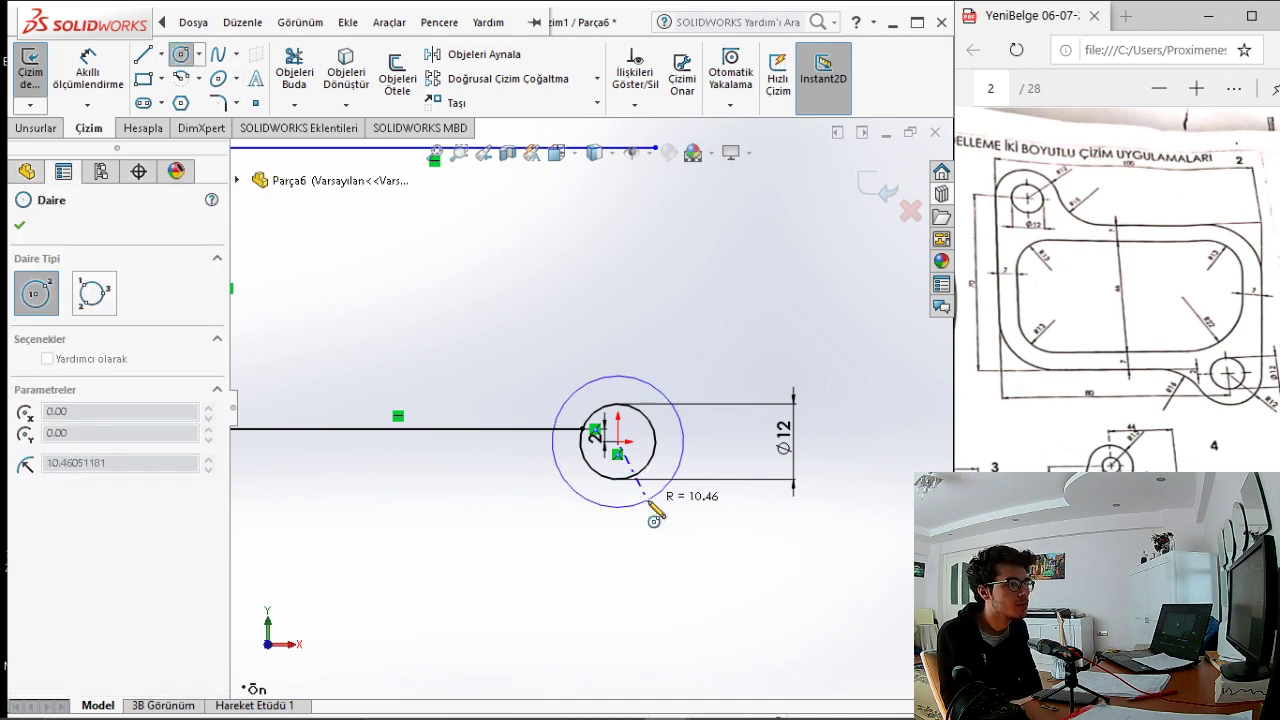
click(675, 512)
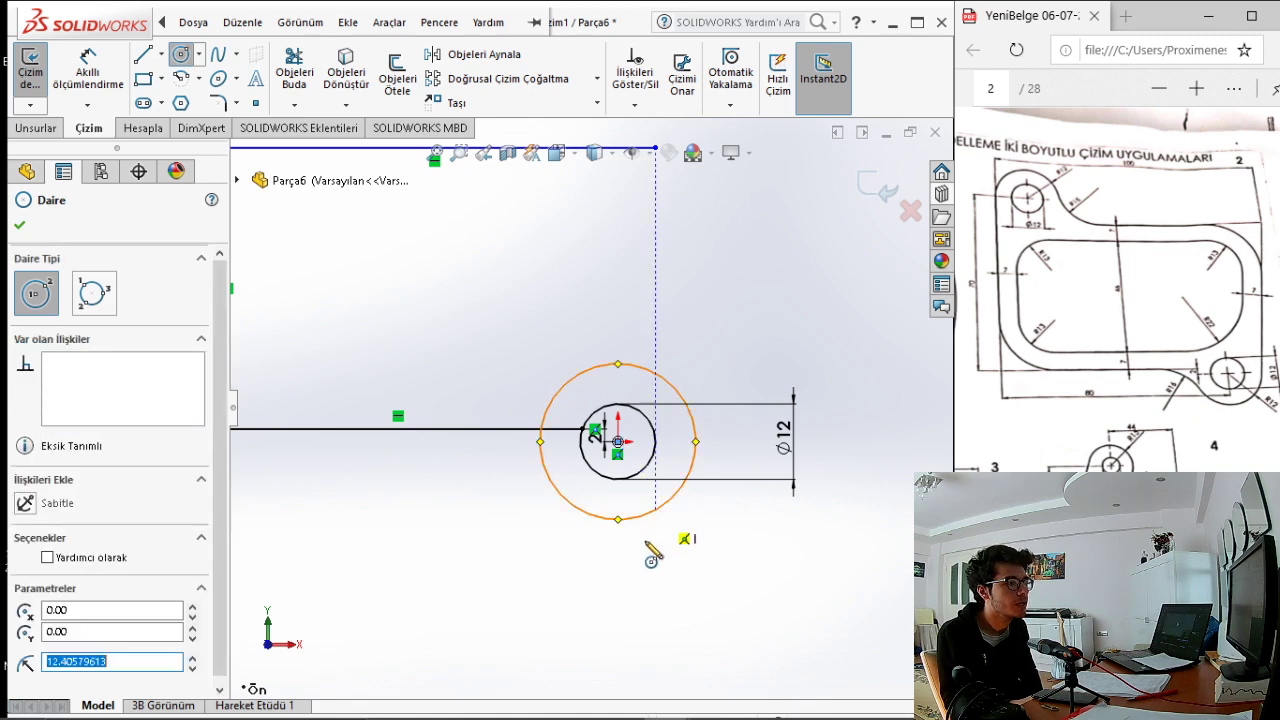
key(Escape)
Dimension the large circle's diameter at 24.
click(100, 93)
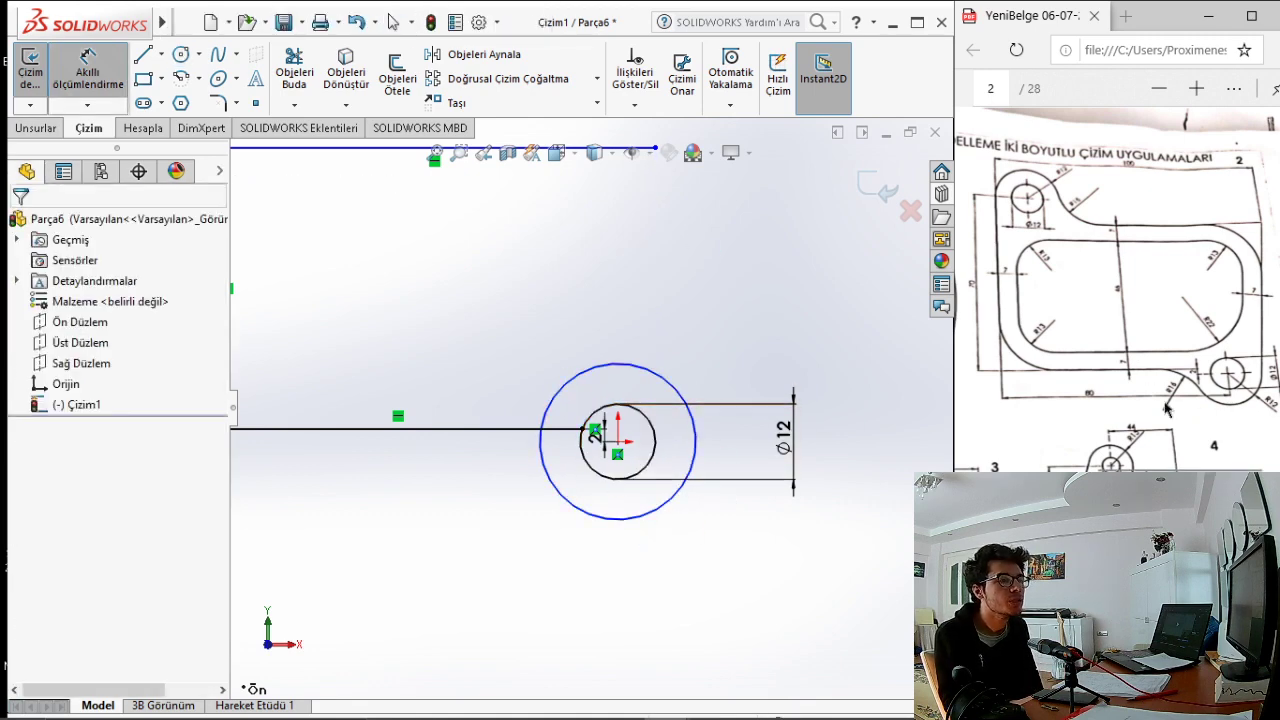
click(662, 514)
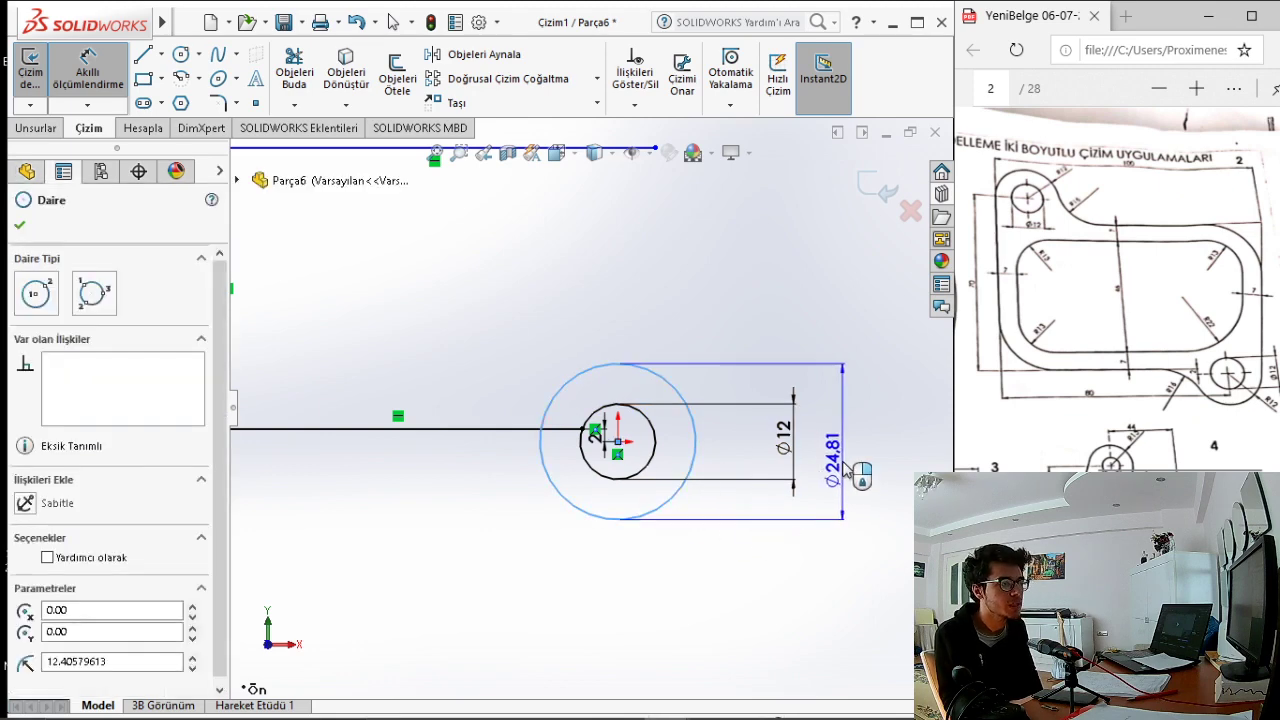
click(865, 458)
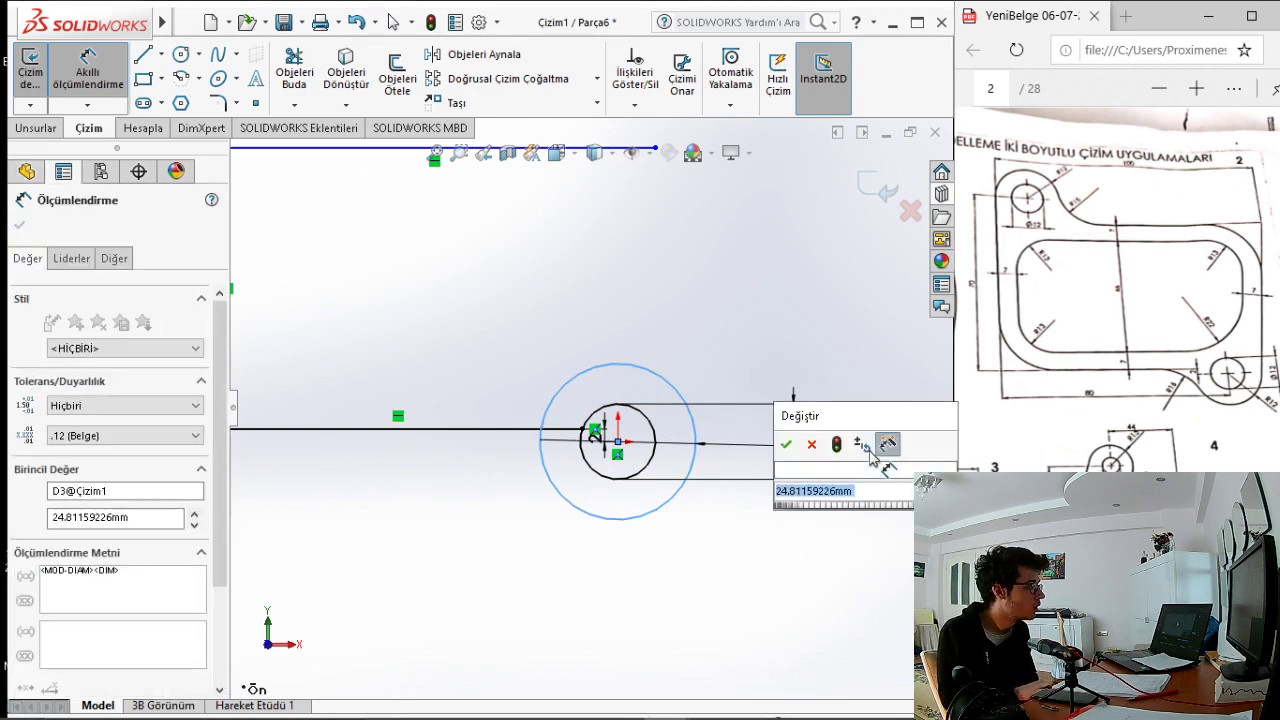
text(24)
key(Return)
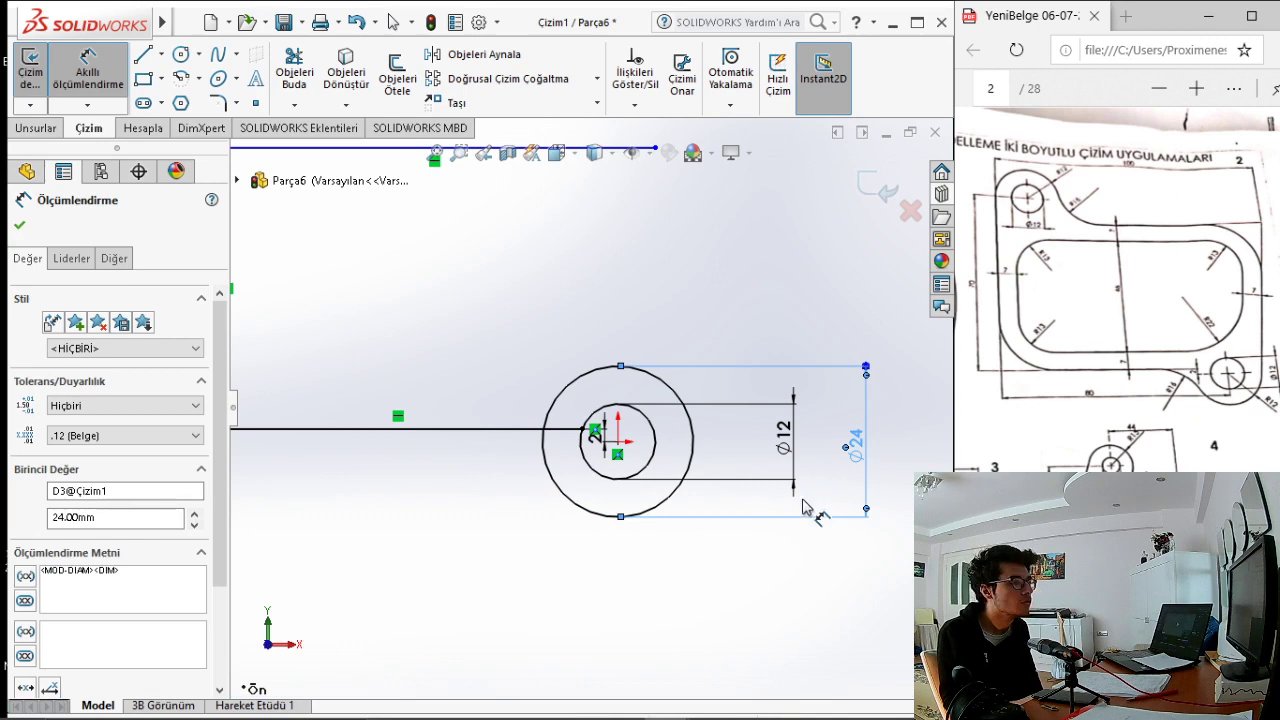
key(Escape)
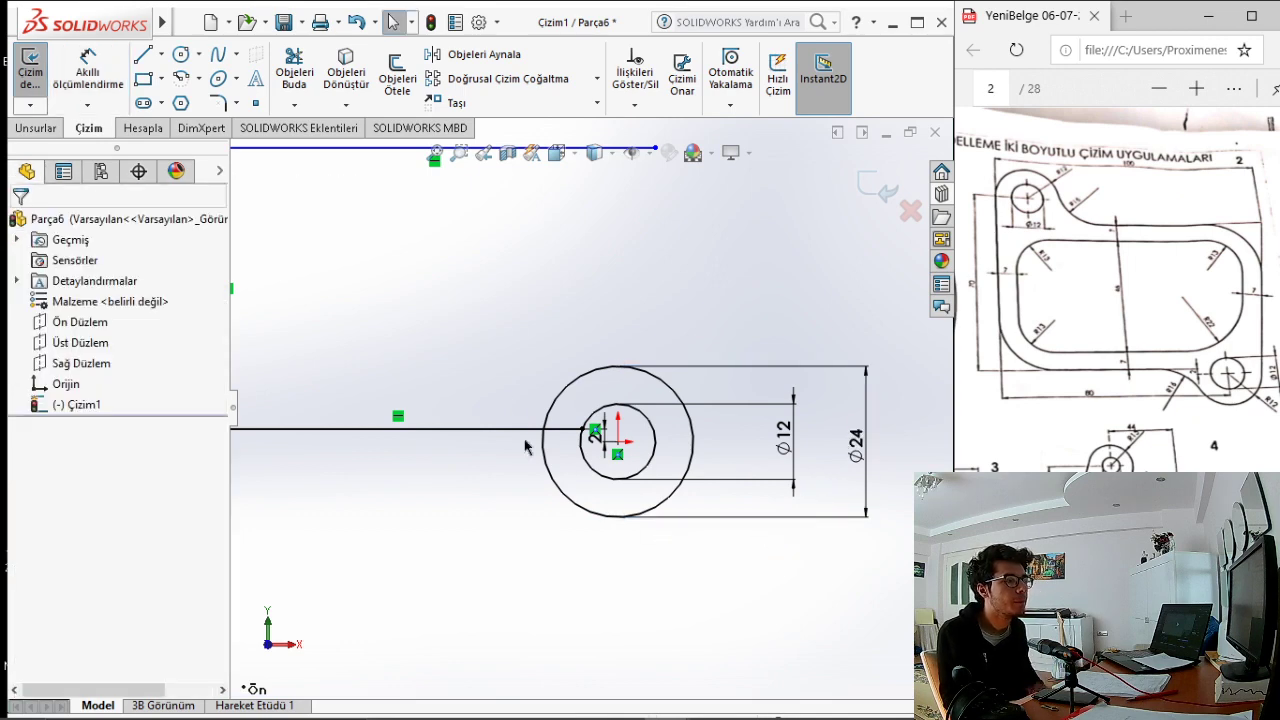
click(294, 72)
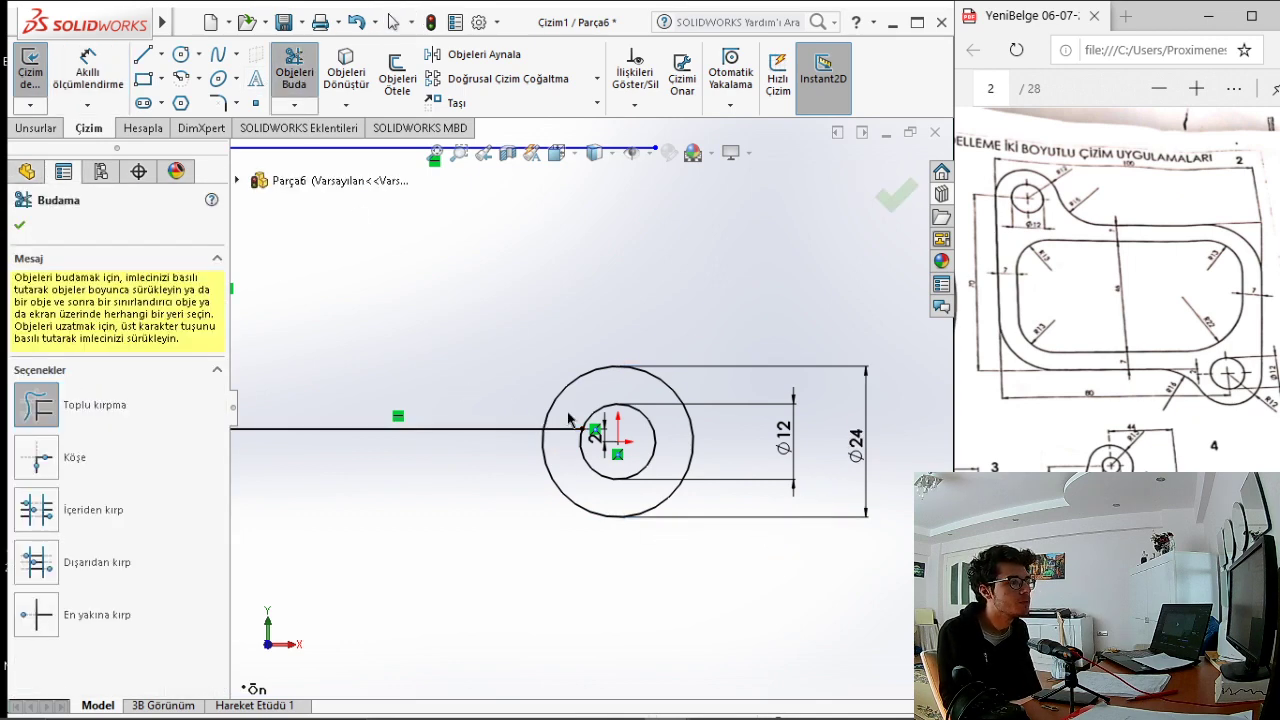
Trim away the line portion inside the Ø24 circle.
drag(568, 418, 568, 444)
key(Escape)
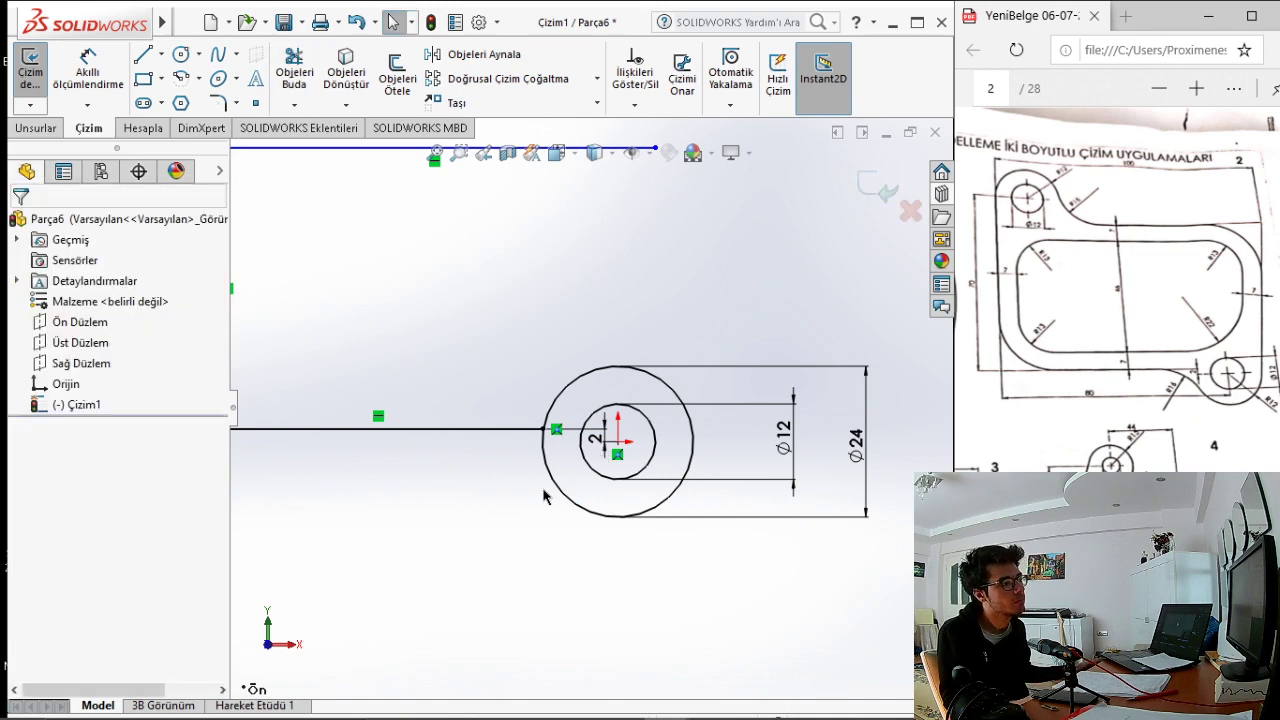
scroll(540, 478, up, 1)
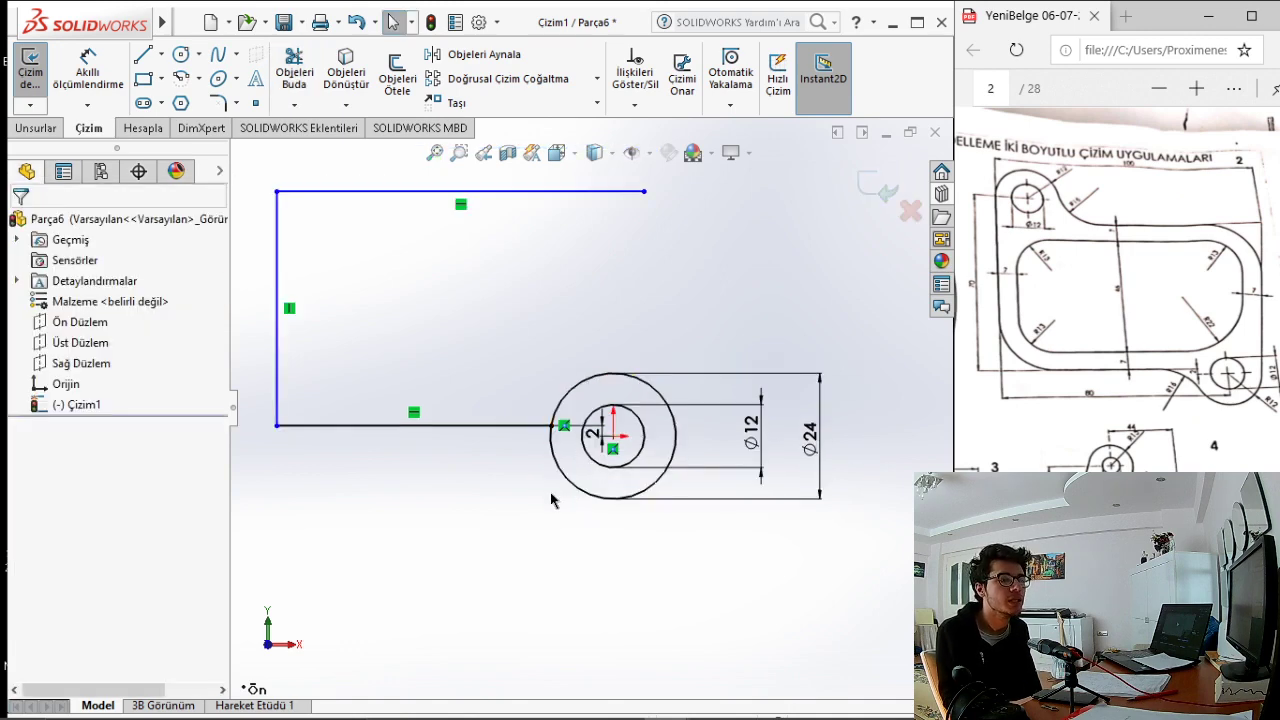
scroll(550, 500, up, 1)
scroll(550, 500, down, 1)
scroll(583, 415, down, 2)
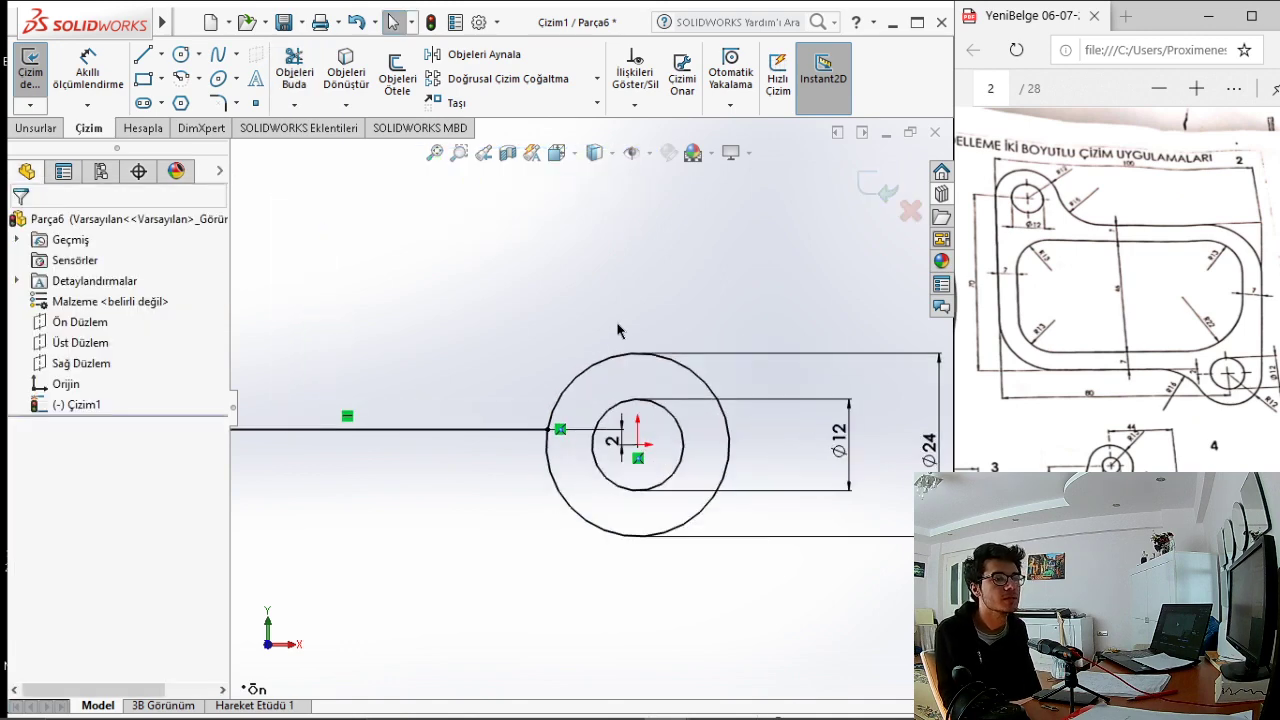
Draw a vertical line from the Ø24 circle's right side up to the top edge's level.
scroll(625, 425, up, 1)
scroll(625, 425, up, 1)
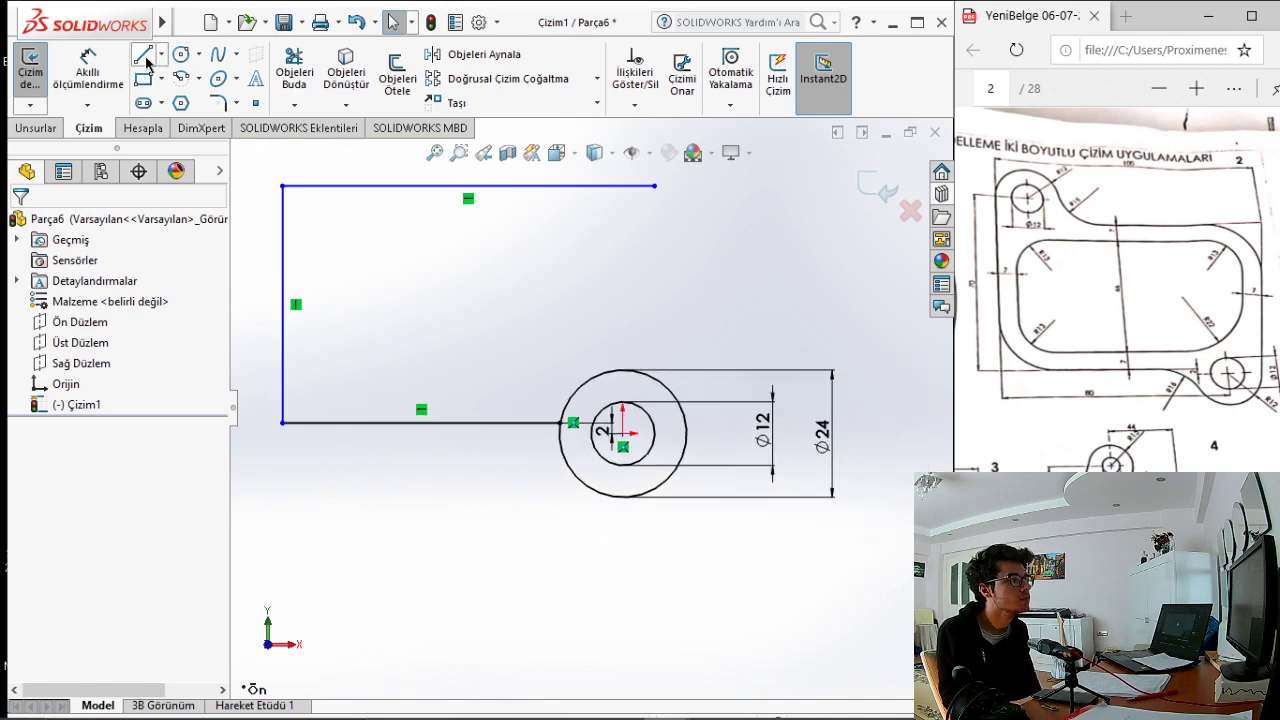
click(686, 433)
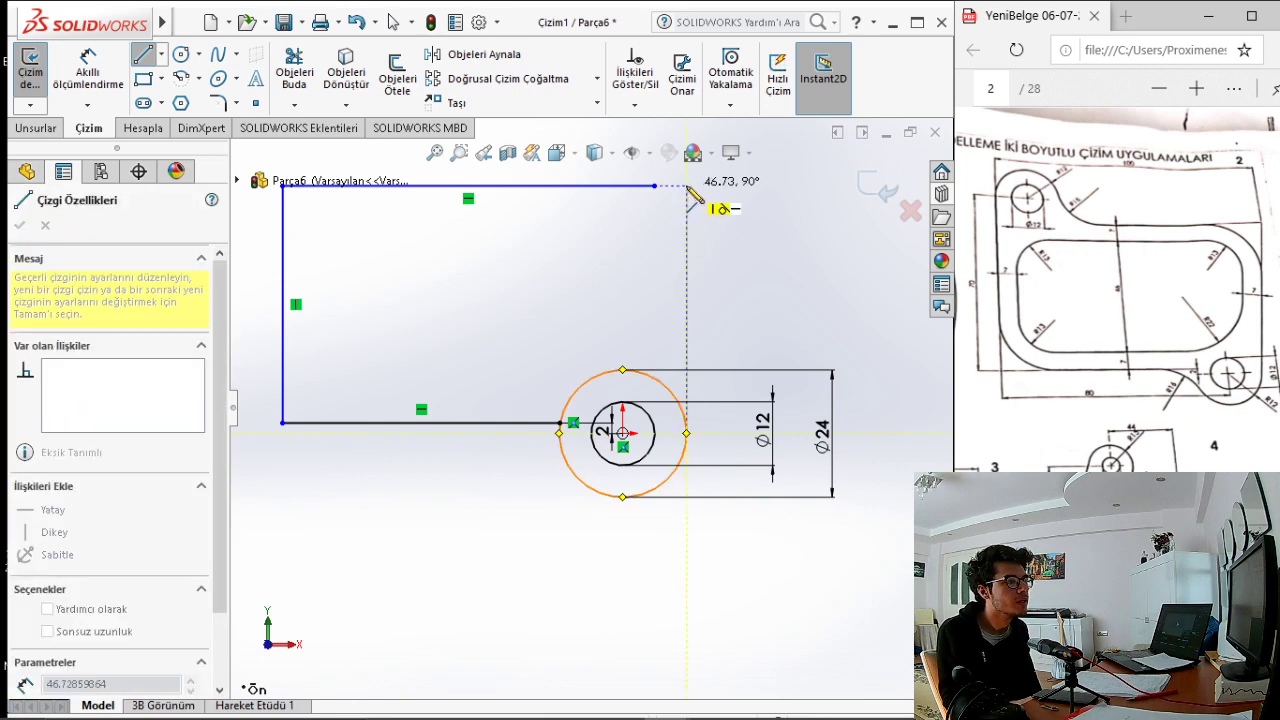
click(686, 186)
Connect the top line's right end to the vertical line's top, closing the upper-right corner.
key(Escape)
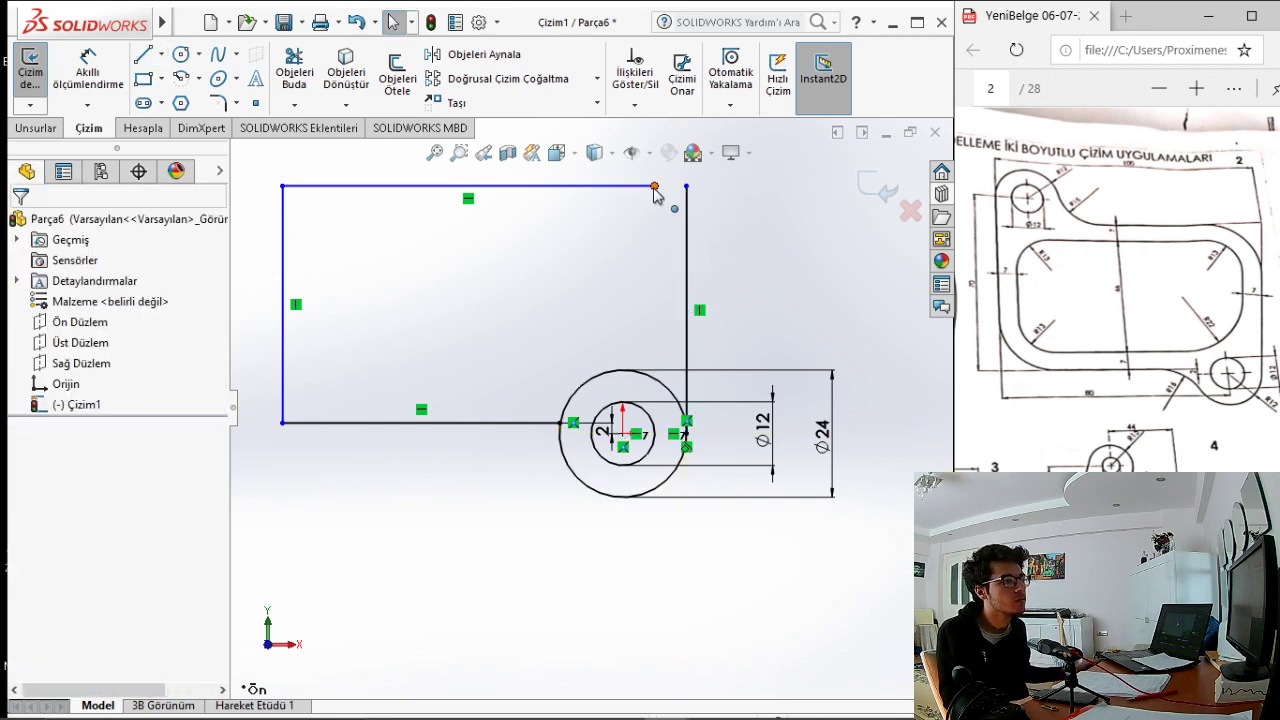
click(655, 186)
drag(655, 186, 686, 186)
key(Escape)
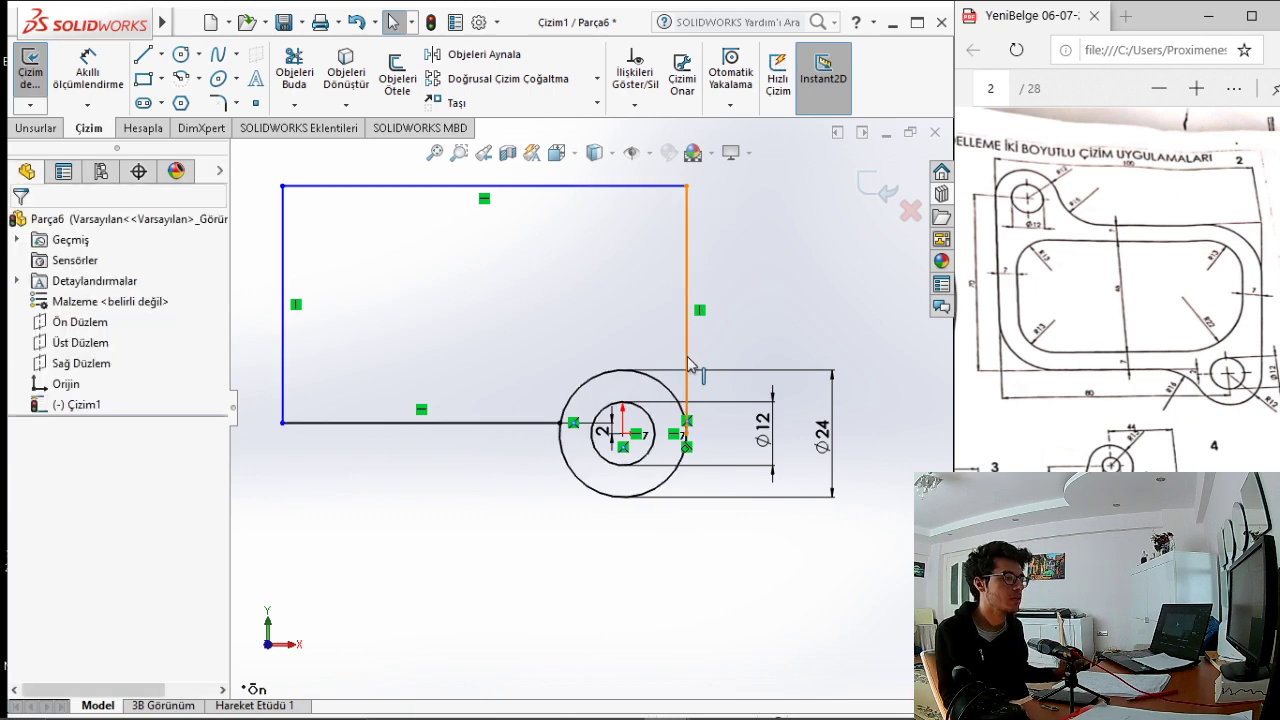
scroll(612, 352, up, 1)
scroll(372, 260, down, 2)
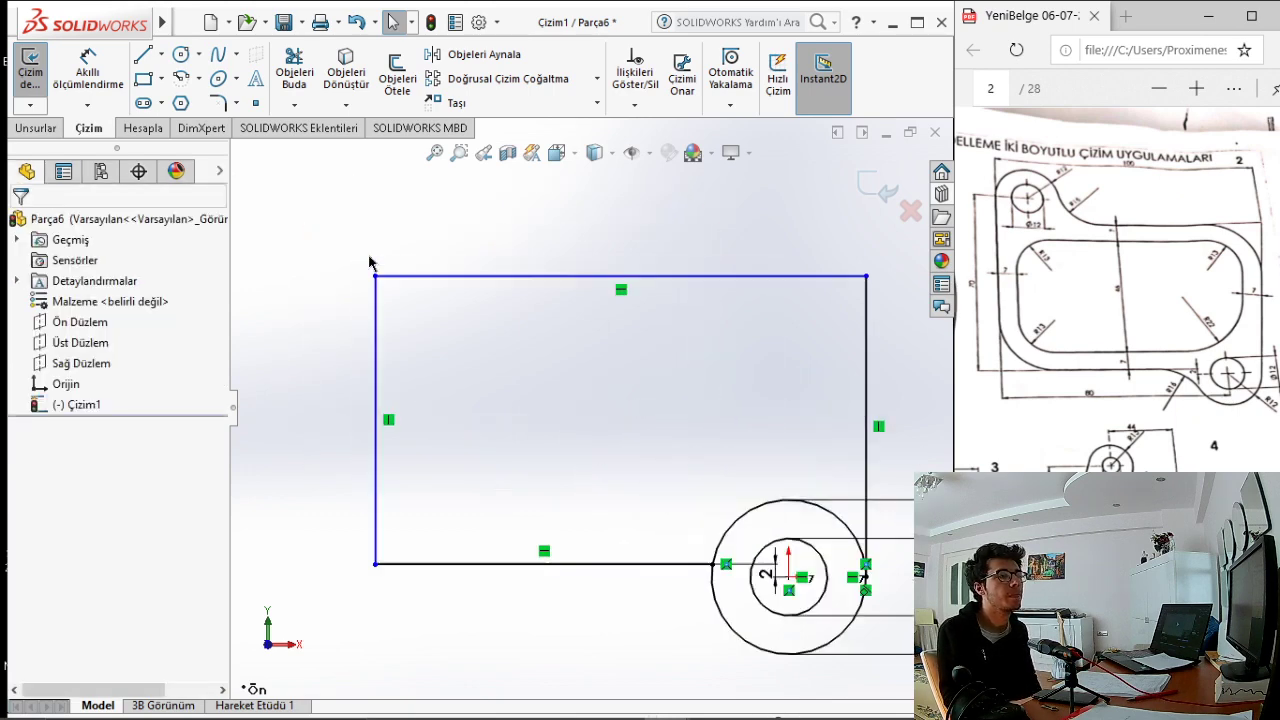
scroll(766, 390, up, 1)
scroll(770, 390, down, 1)
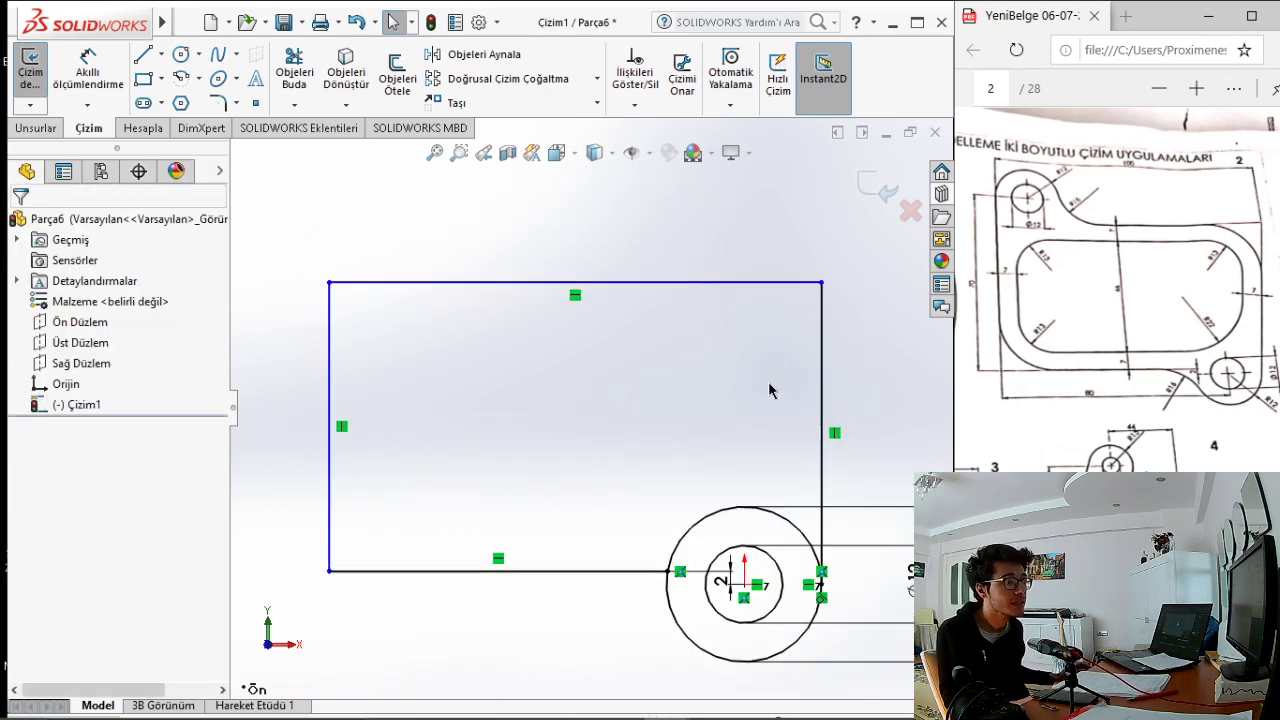
drag(821, 282, 783, 282)
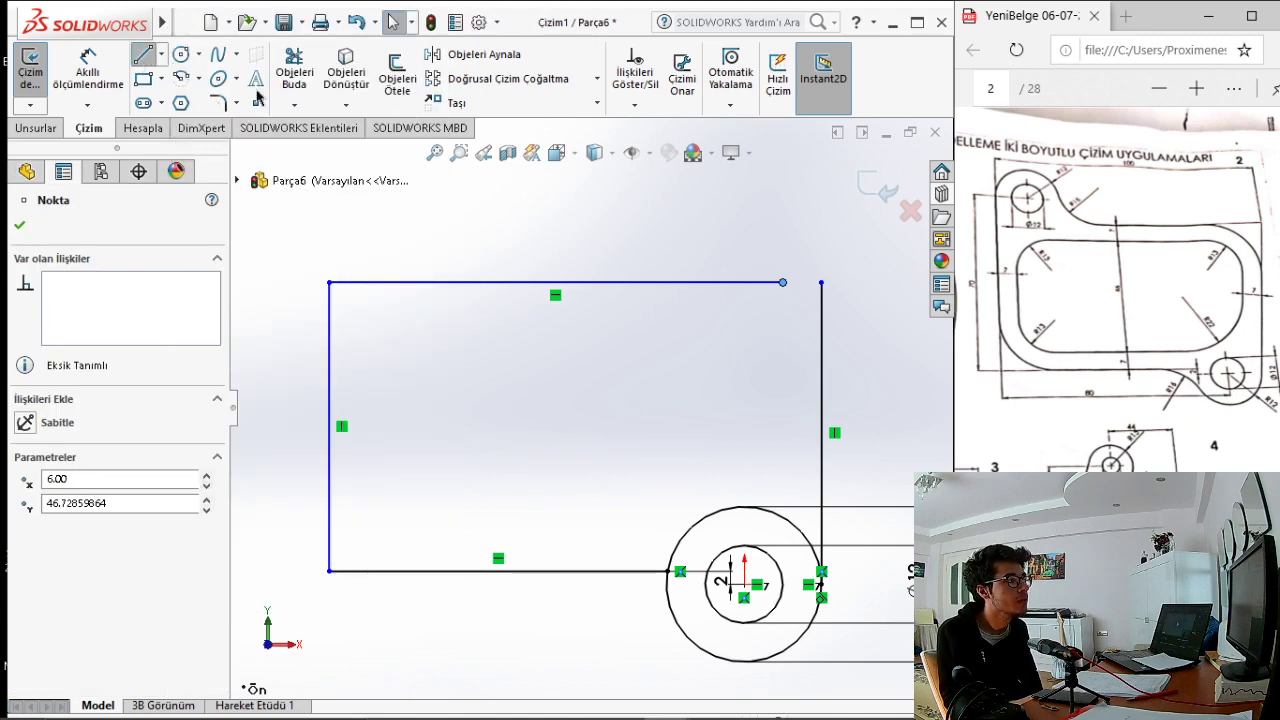
click(821, 283)
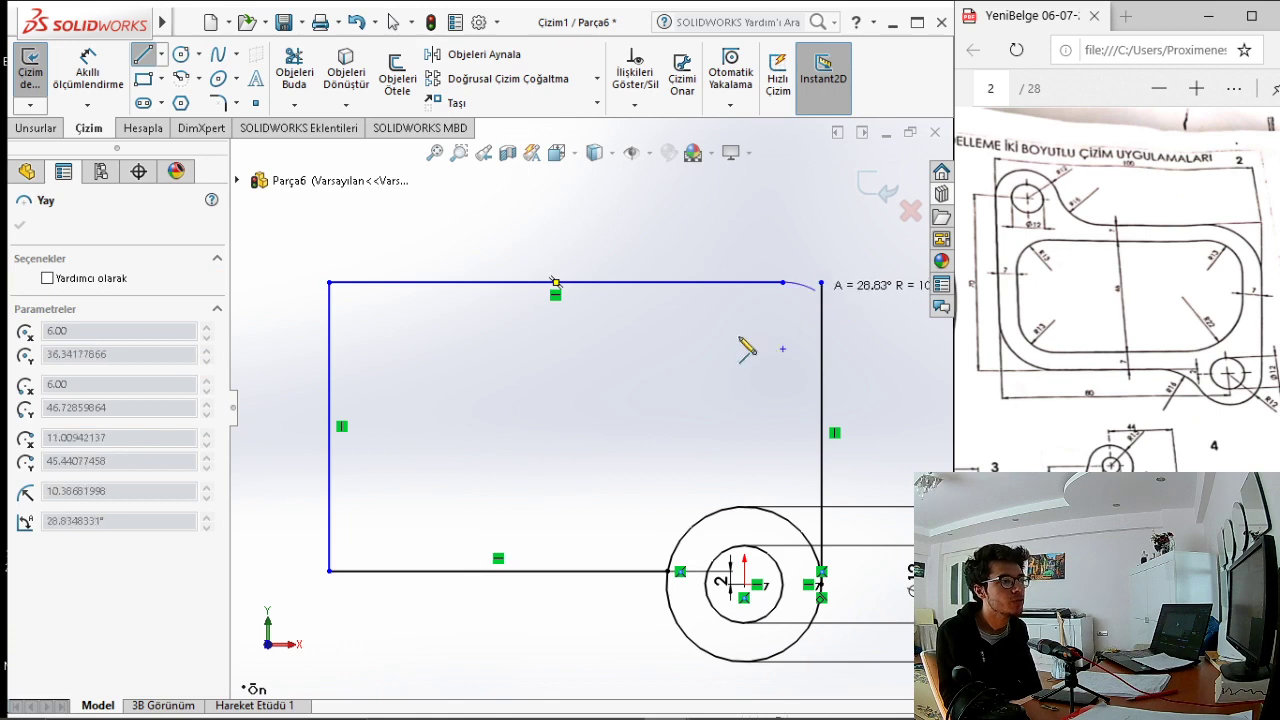
key(Escape)
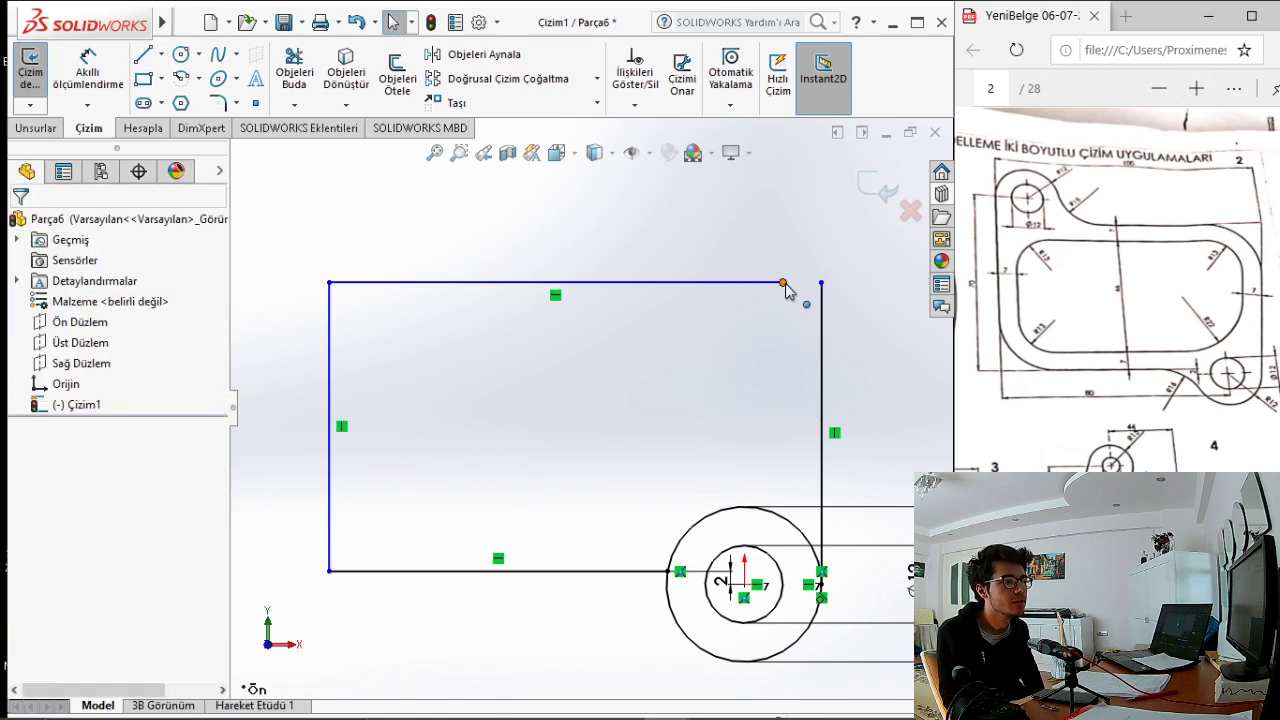
drag(783, 283, 821, 283)
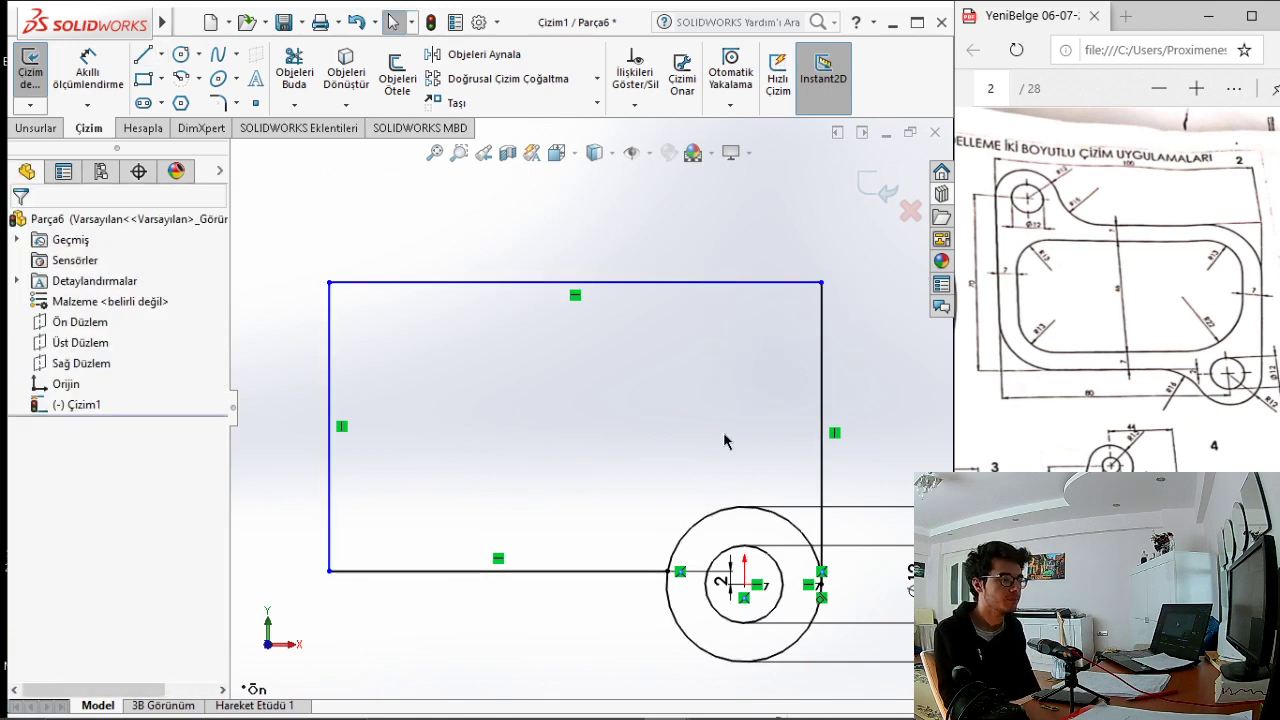
Power-trim the Ø24 circle's upper arc, keeping its lower lobe in the outline.
key(z)
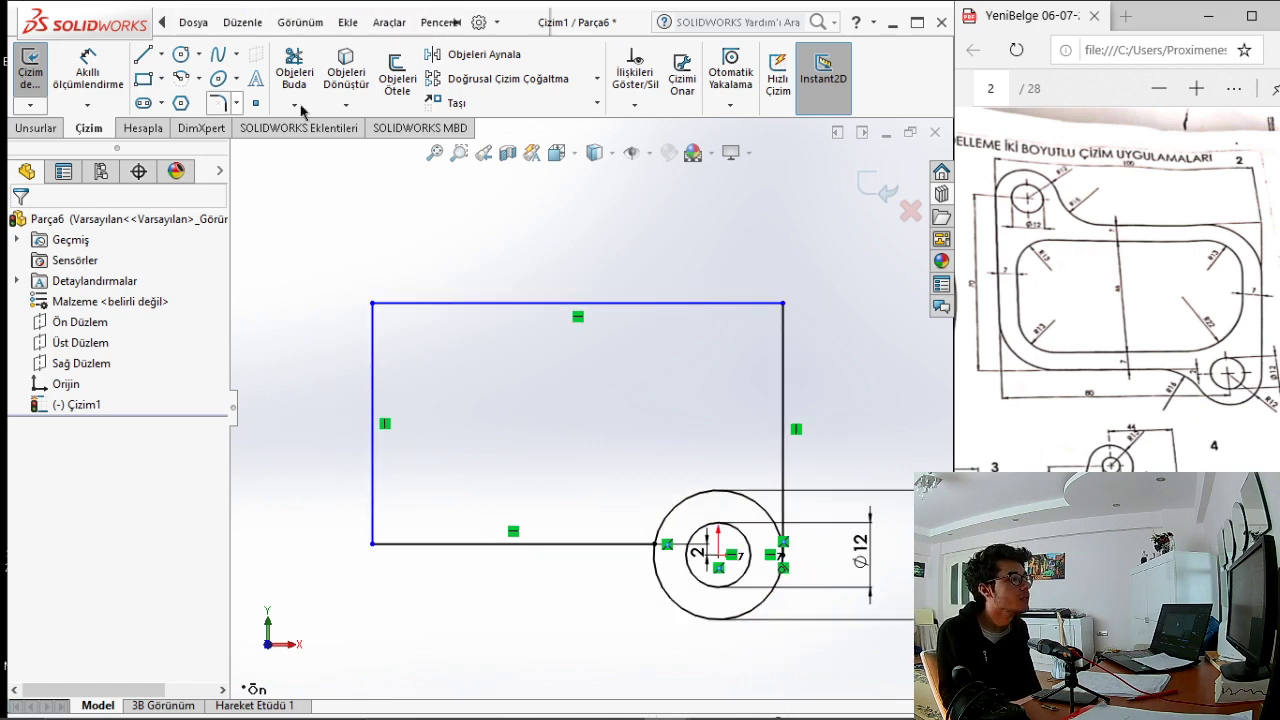
click(294, 72)
drag(645, 463, 705, 509)
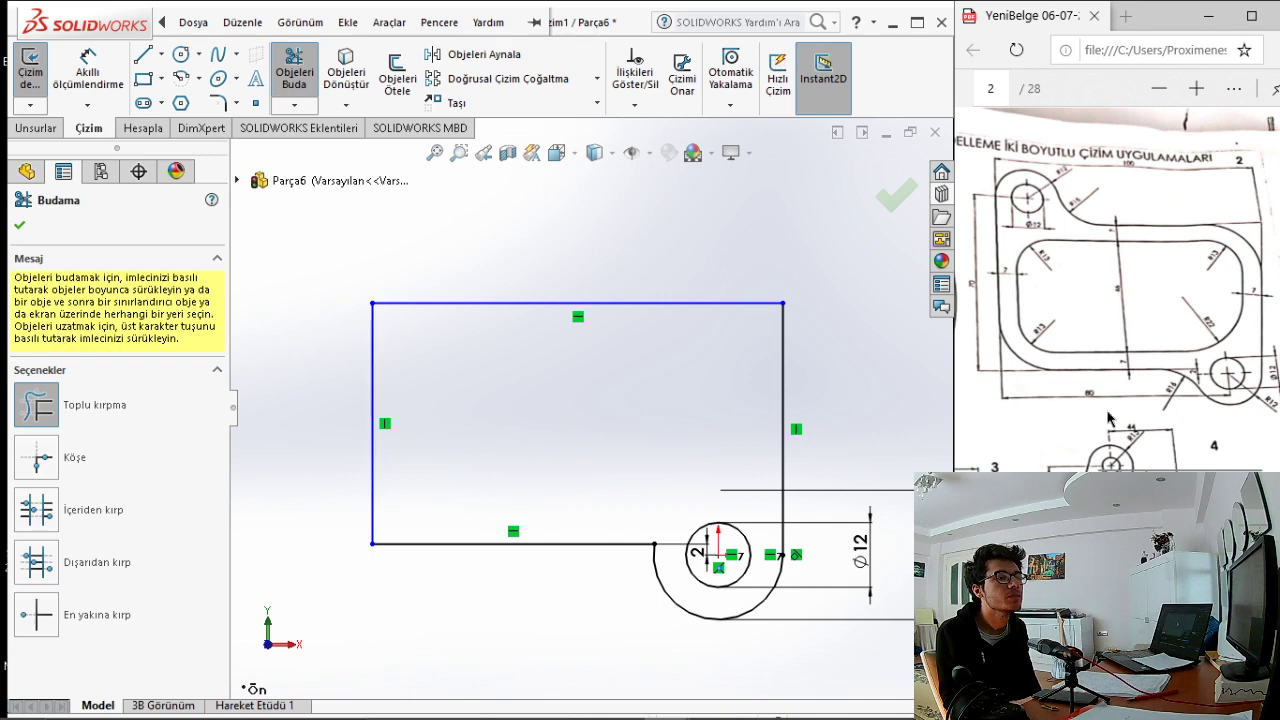
click(216, 103)
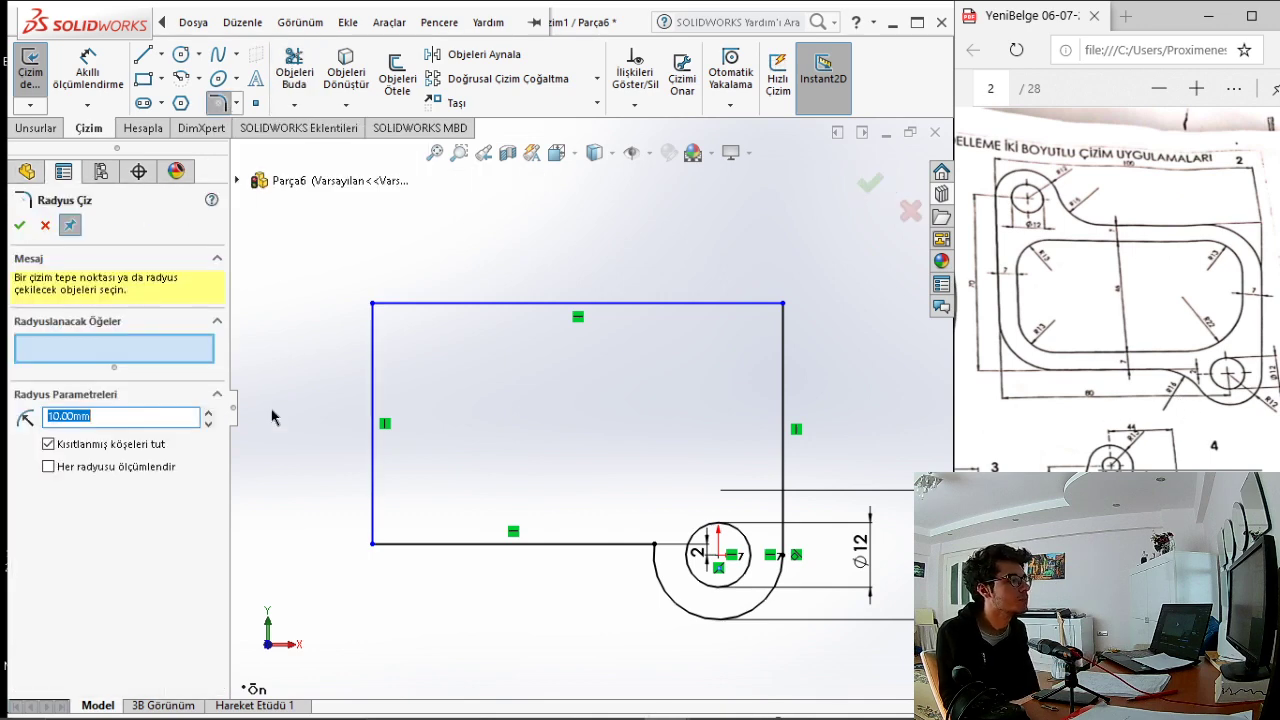
Fillet the corner between the bottom line and the Ø24 lobe arc with radius 16 mm.
text(16)
key(Return)
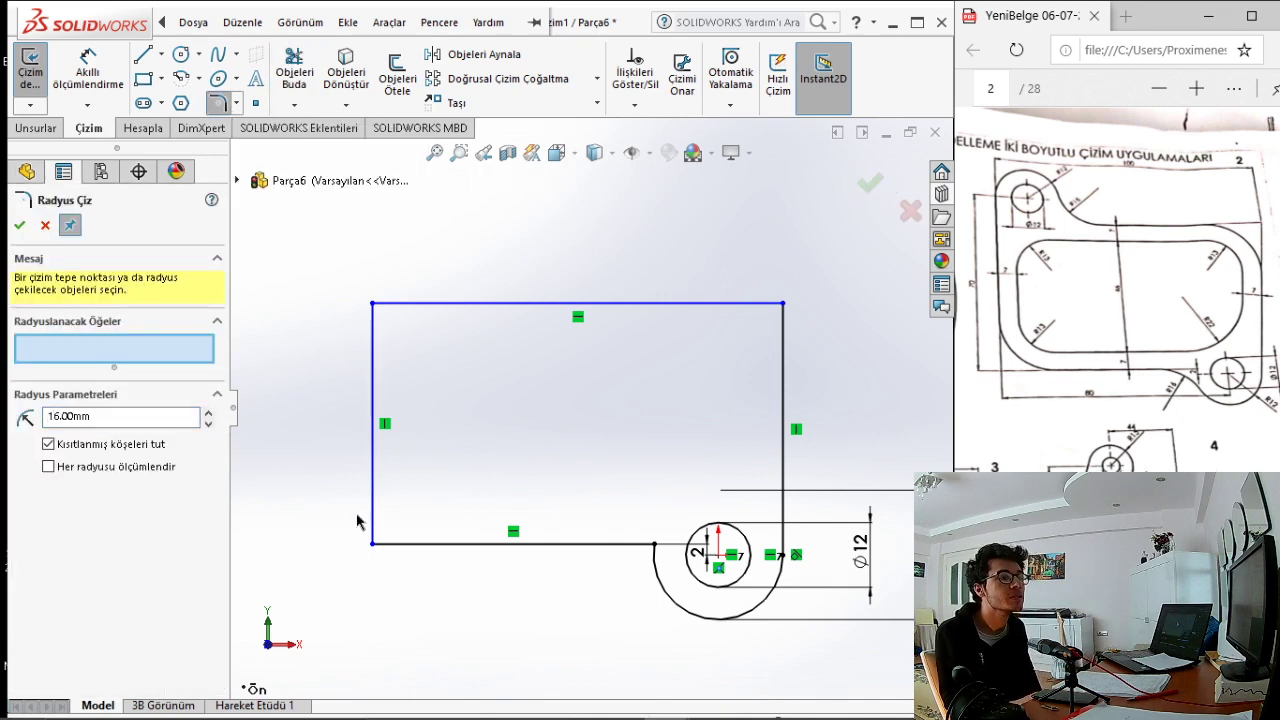
click(660, 553)
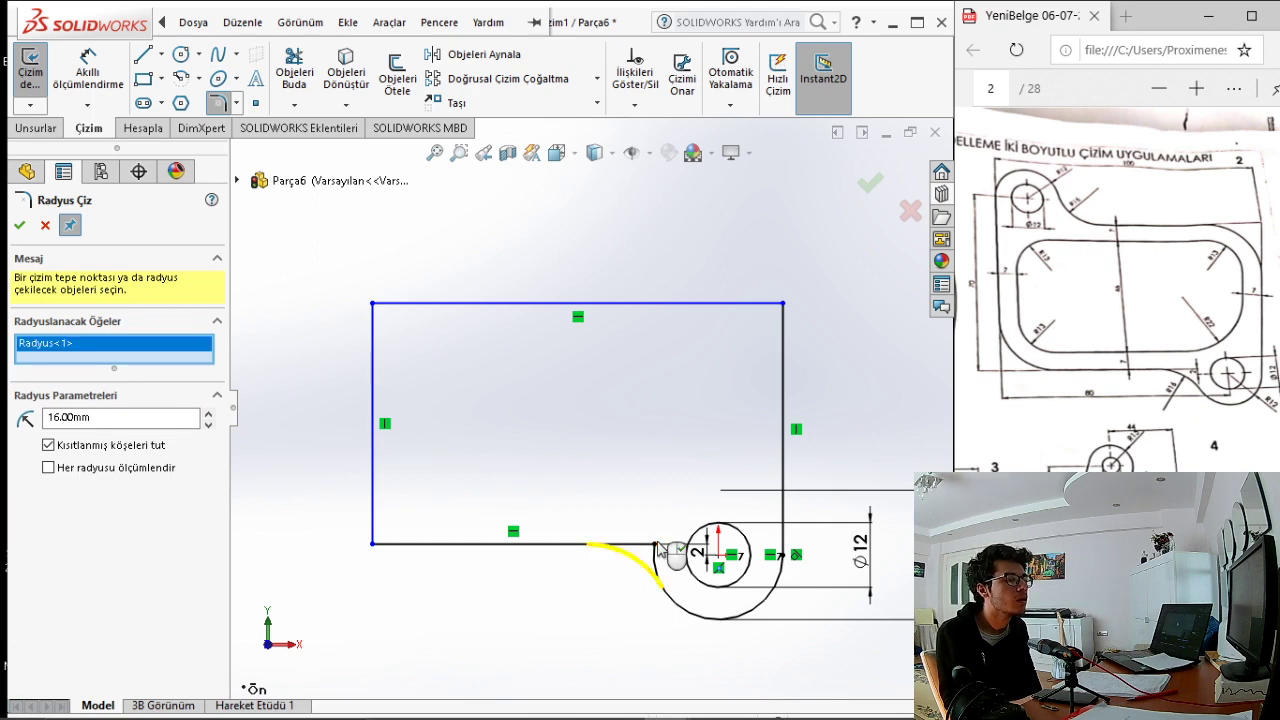
click(20, 228)
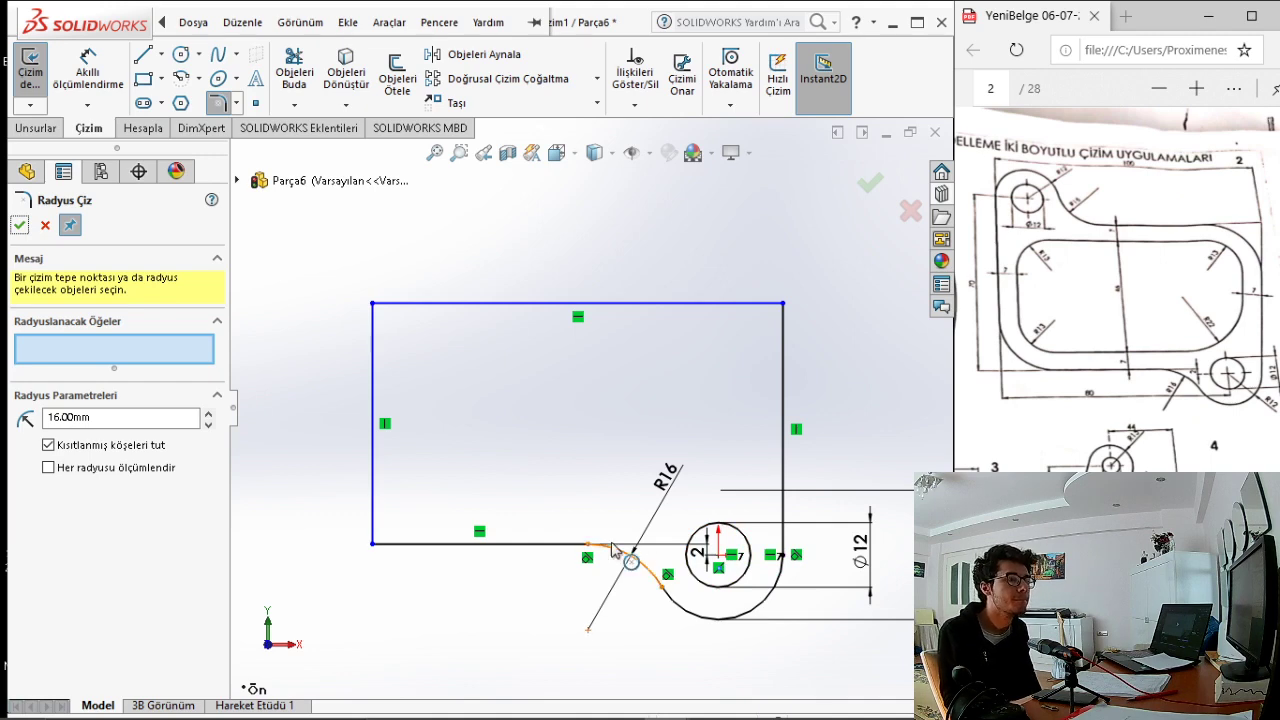
scroll(643, 440, up, 1)
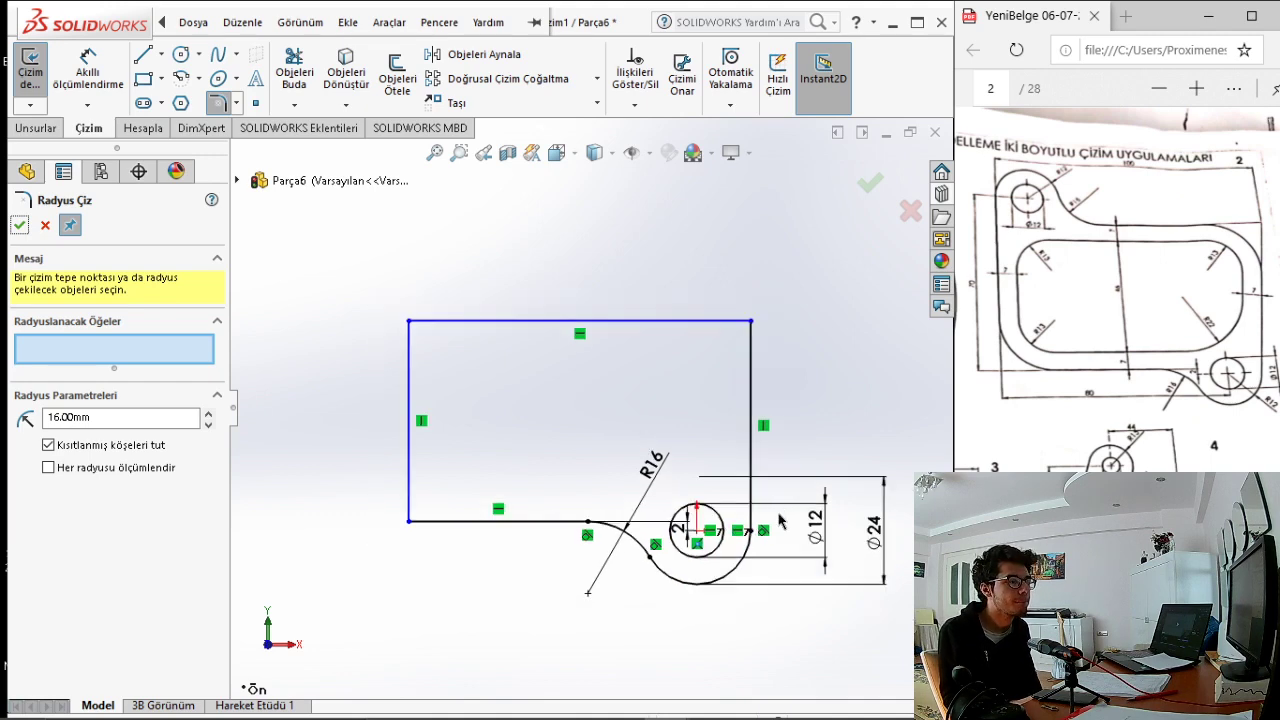
scroll(781, 521, down, 1)
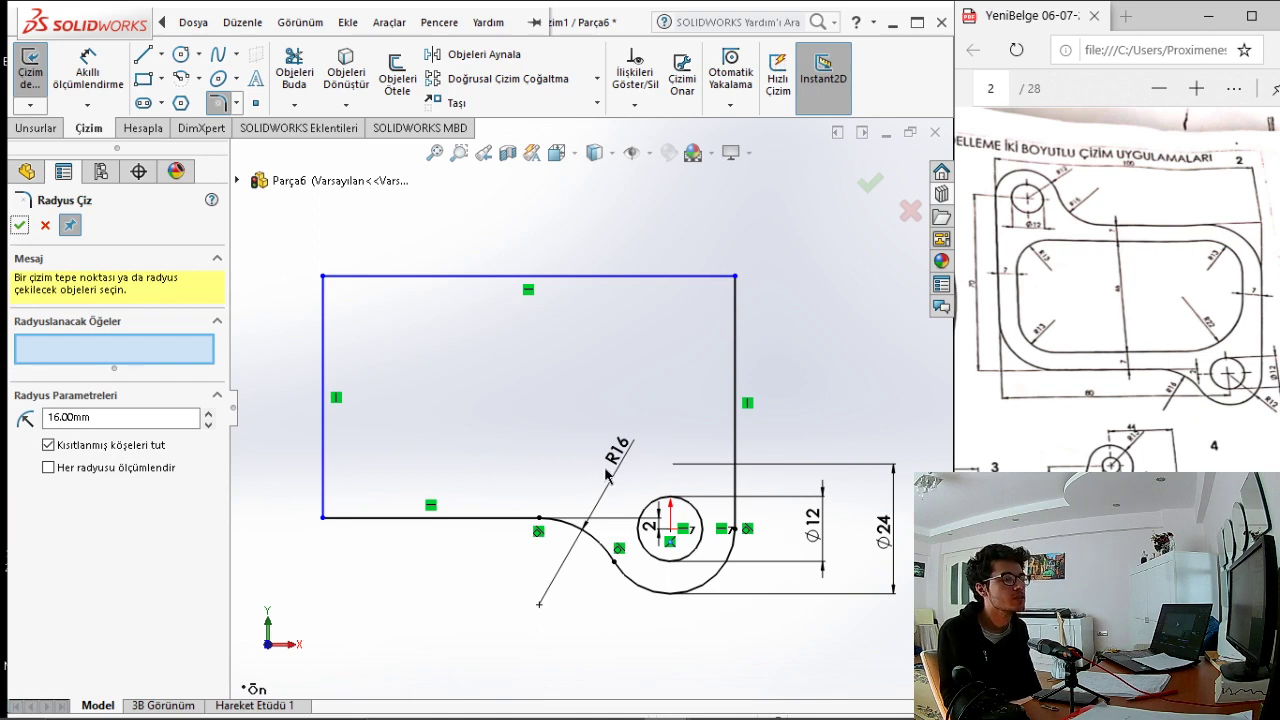
click(100, 76)
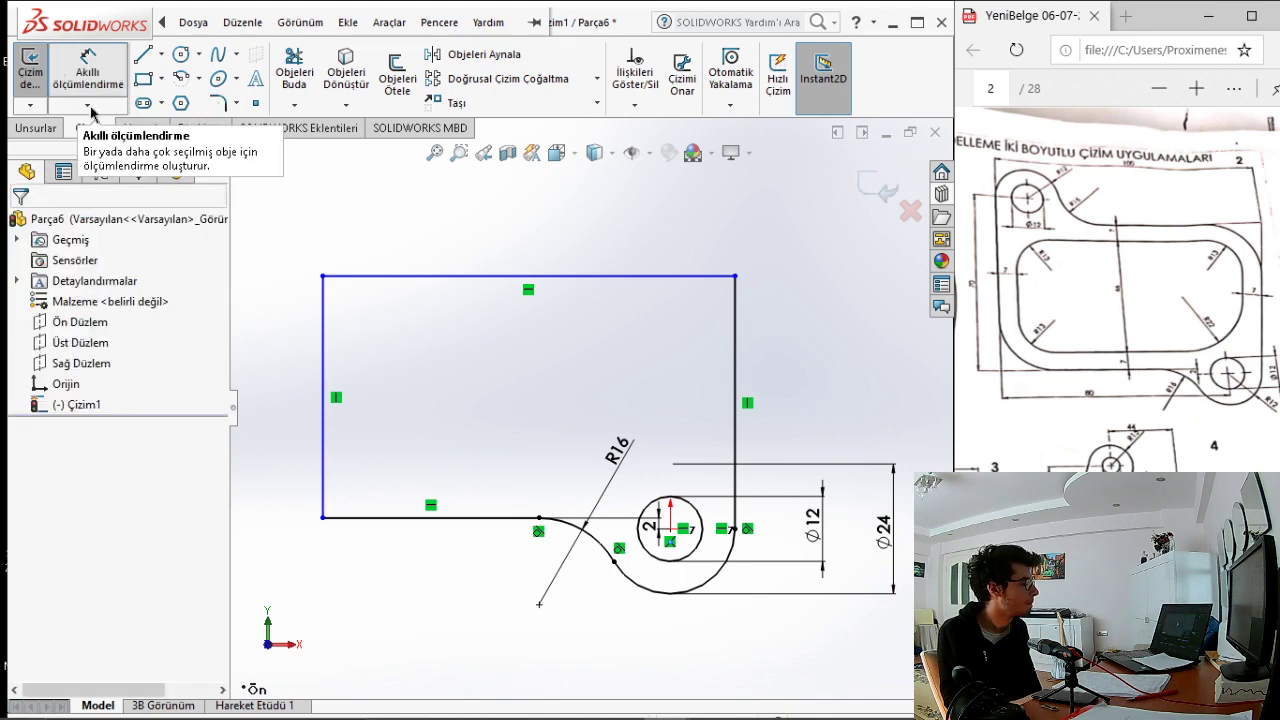
Add a 44.73 mm vertical height dimension to the outline, placed left of the sketch.
click(491, 517)
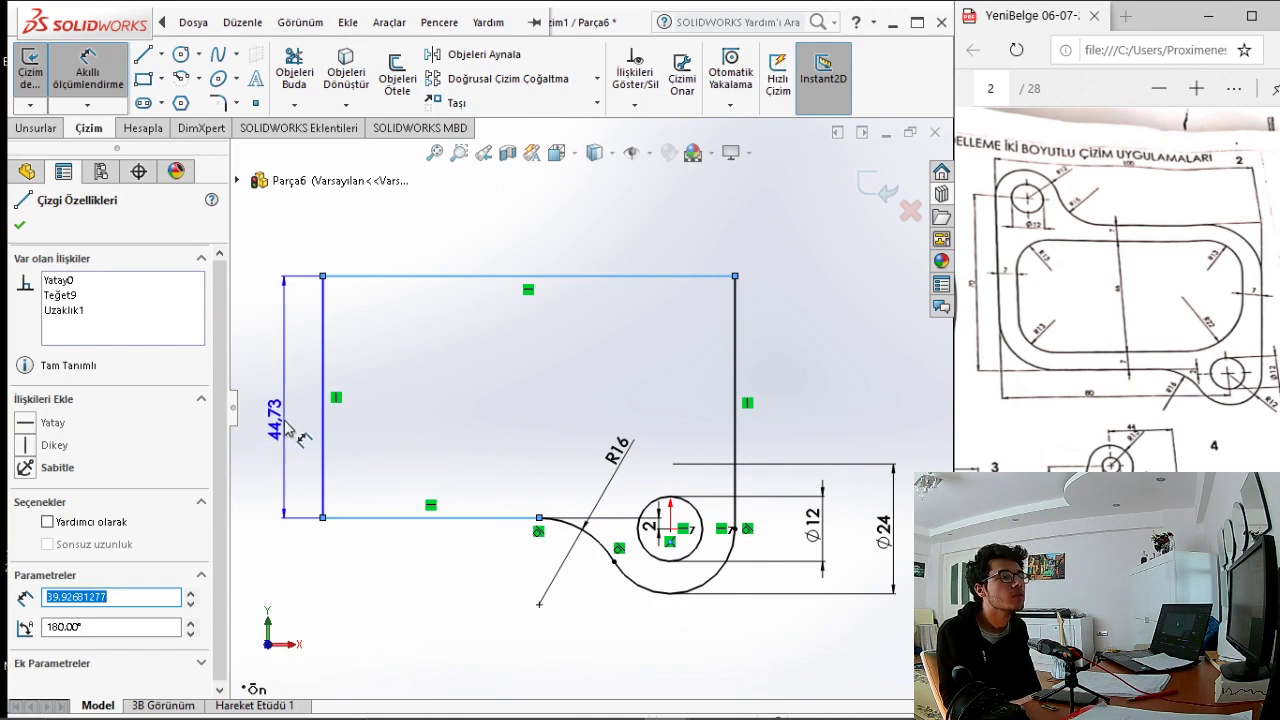
click(285, 428)
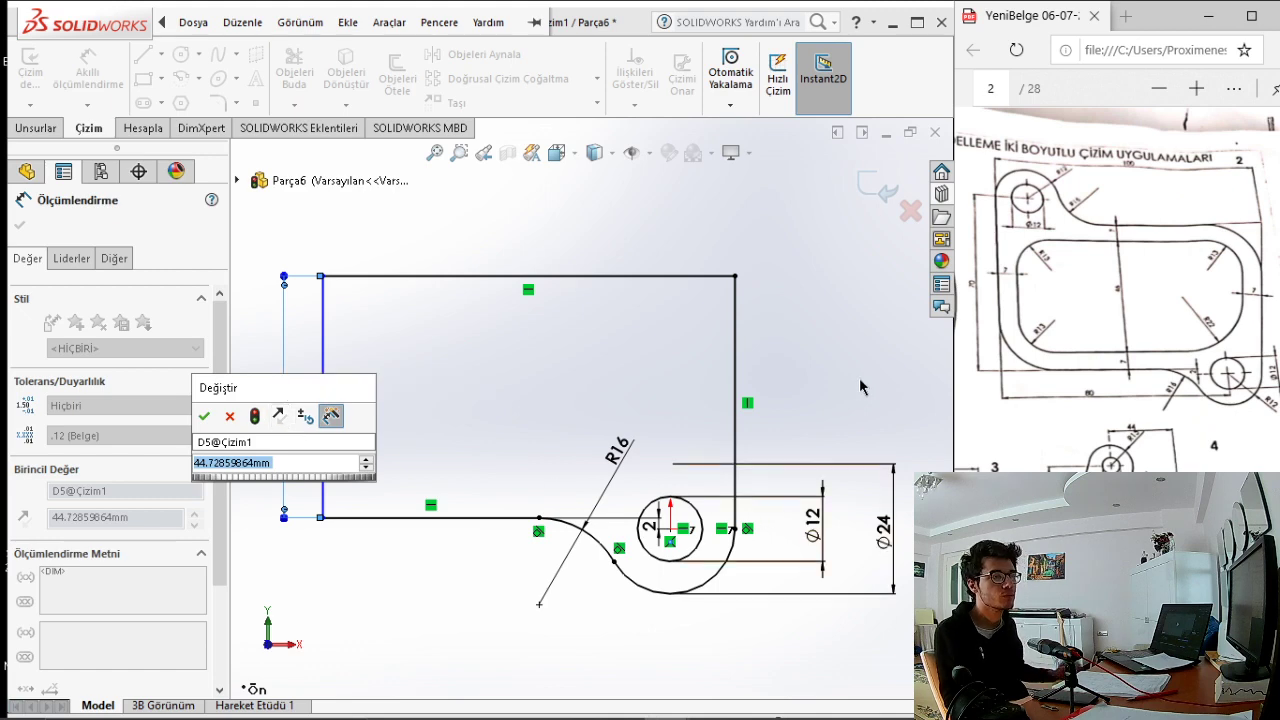
key(Return)
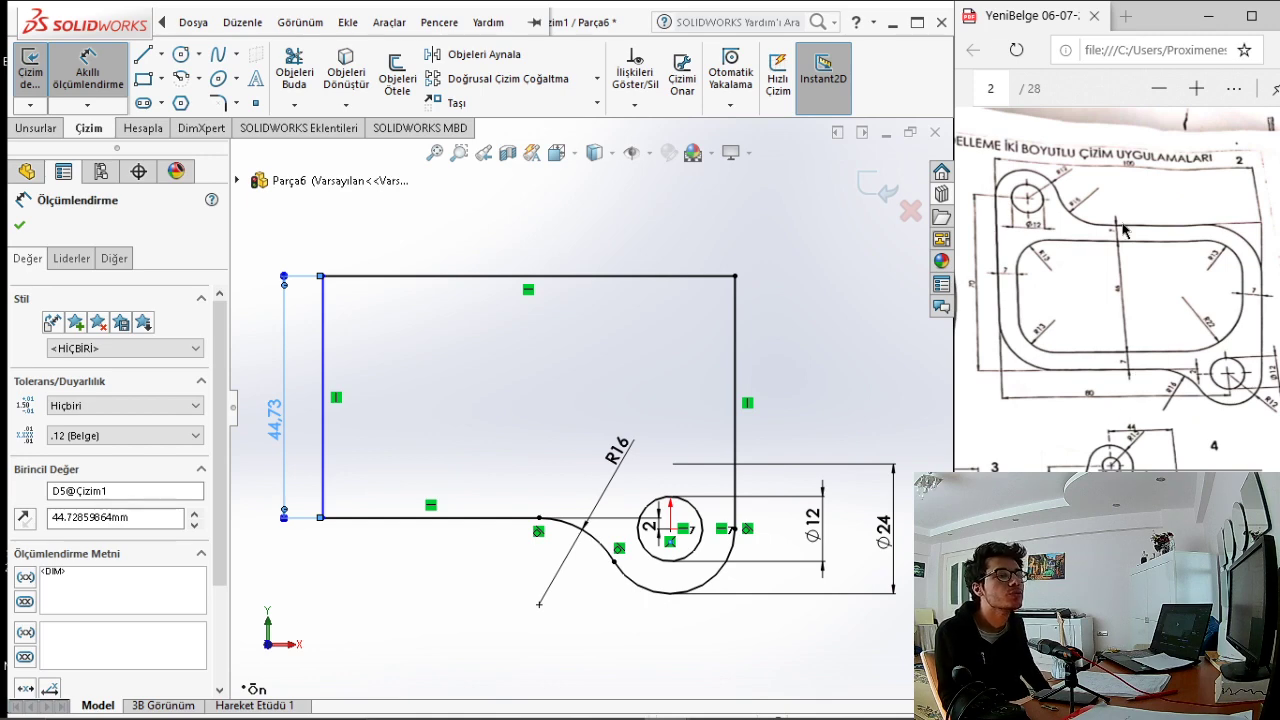
ctrl+scroll(1125, 300, up, 5)
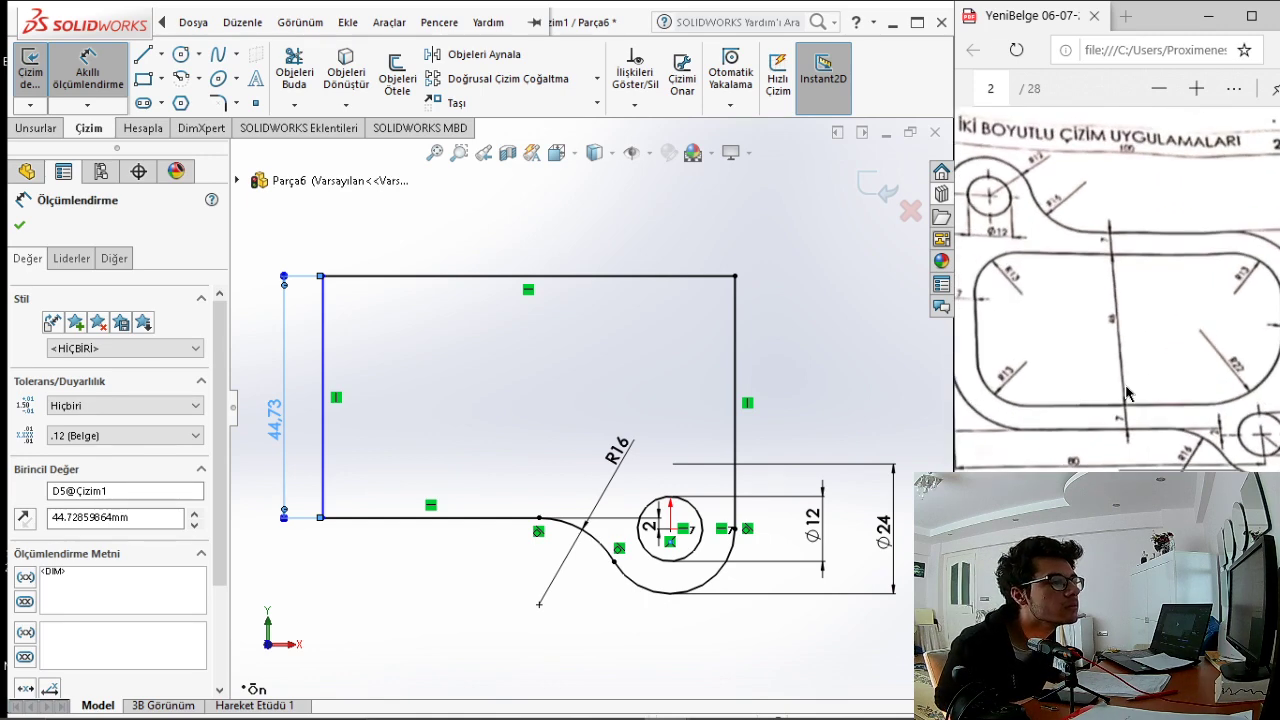
ctrl+scroll(1140, 408, up, 2)
ctrl+scroll(1144, 350, down, 1)
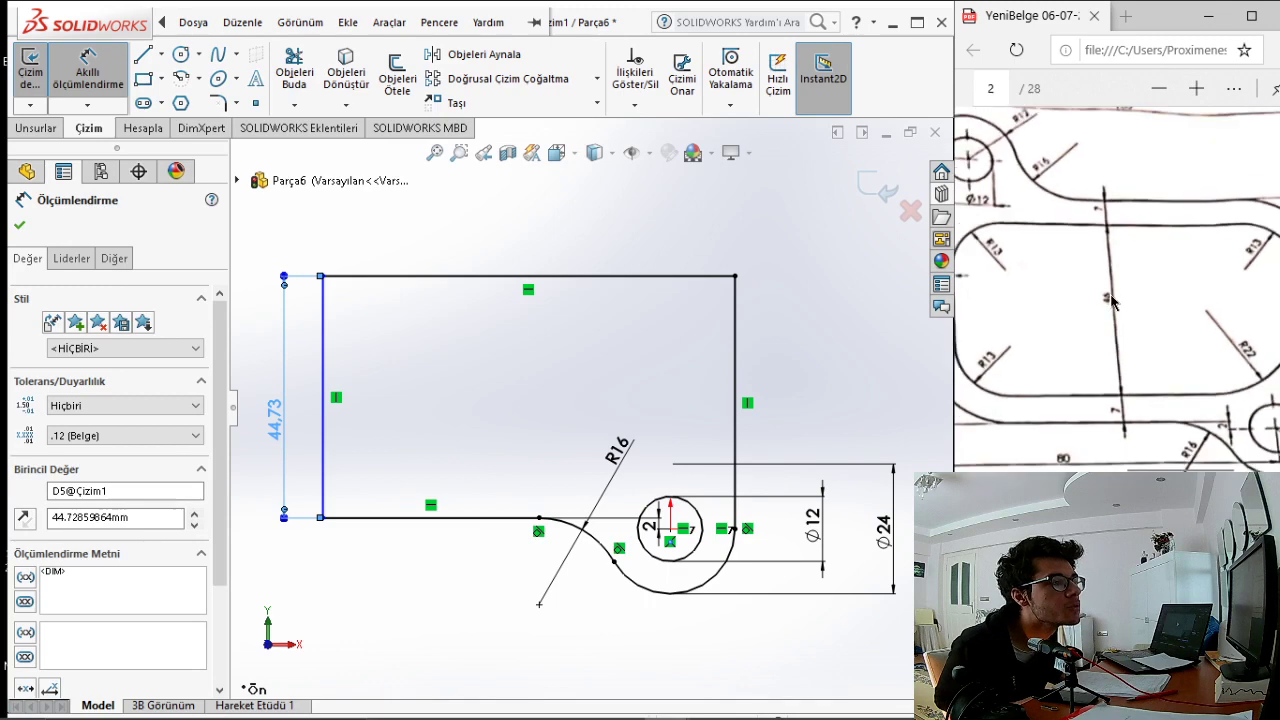
ctrl+scroll(1135, 370, down, 1)
ctrl+scroll(1125, 395, down, 1)
ctrl+scroll(1113, 420, down, 1)
key(Escape)
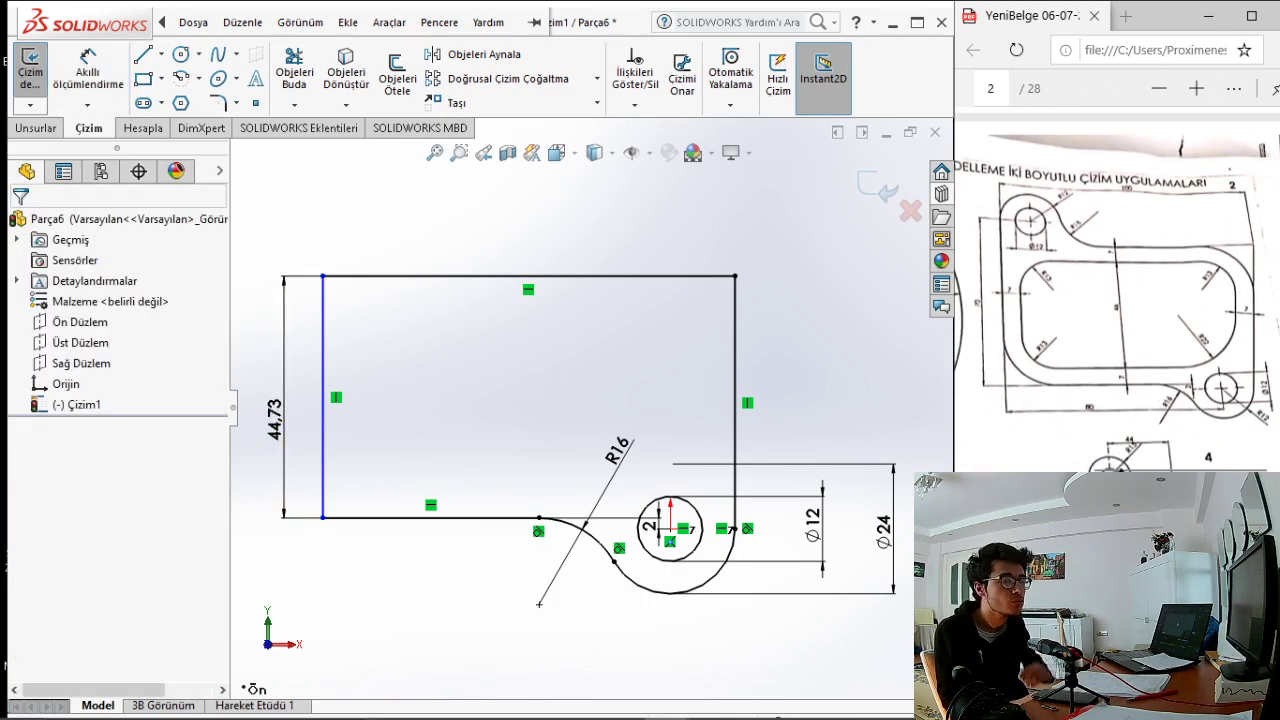
Draw a small circle above the outline's top-left corner.
click(242, 22)
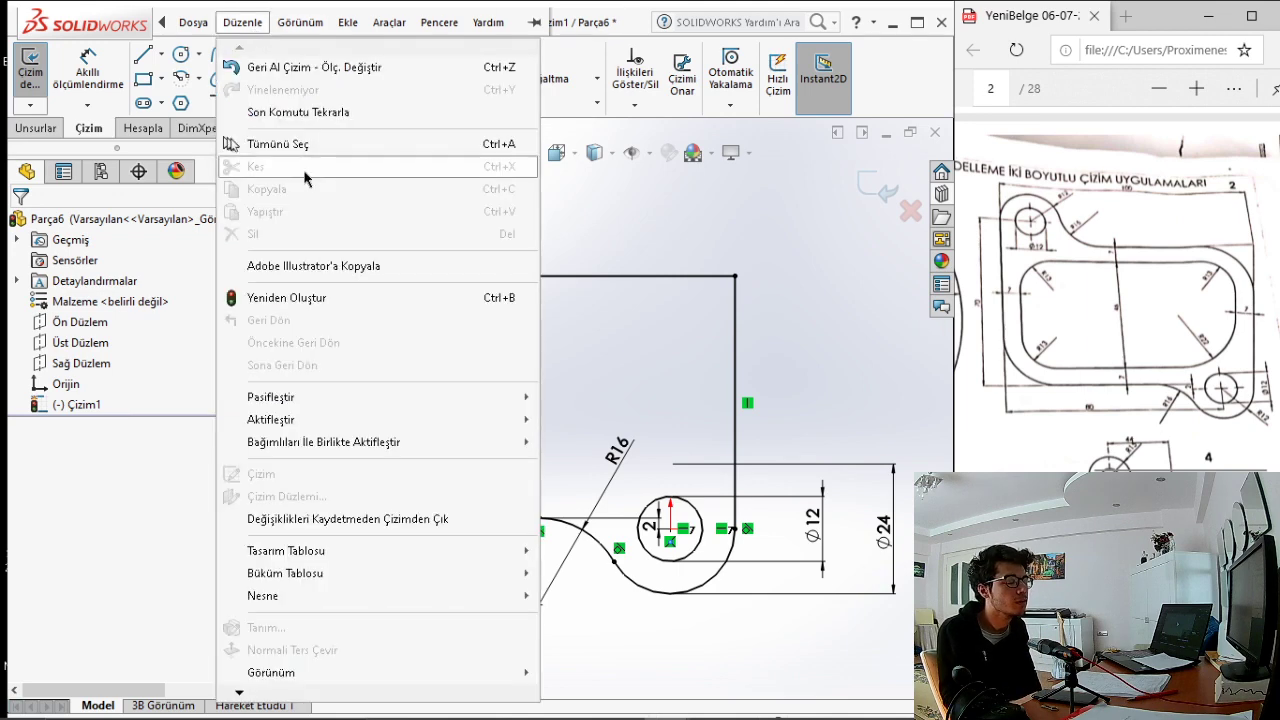
click(657, 277)
click(657, 277)
click(188, 55)
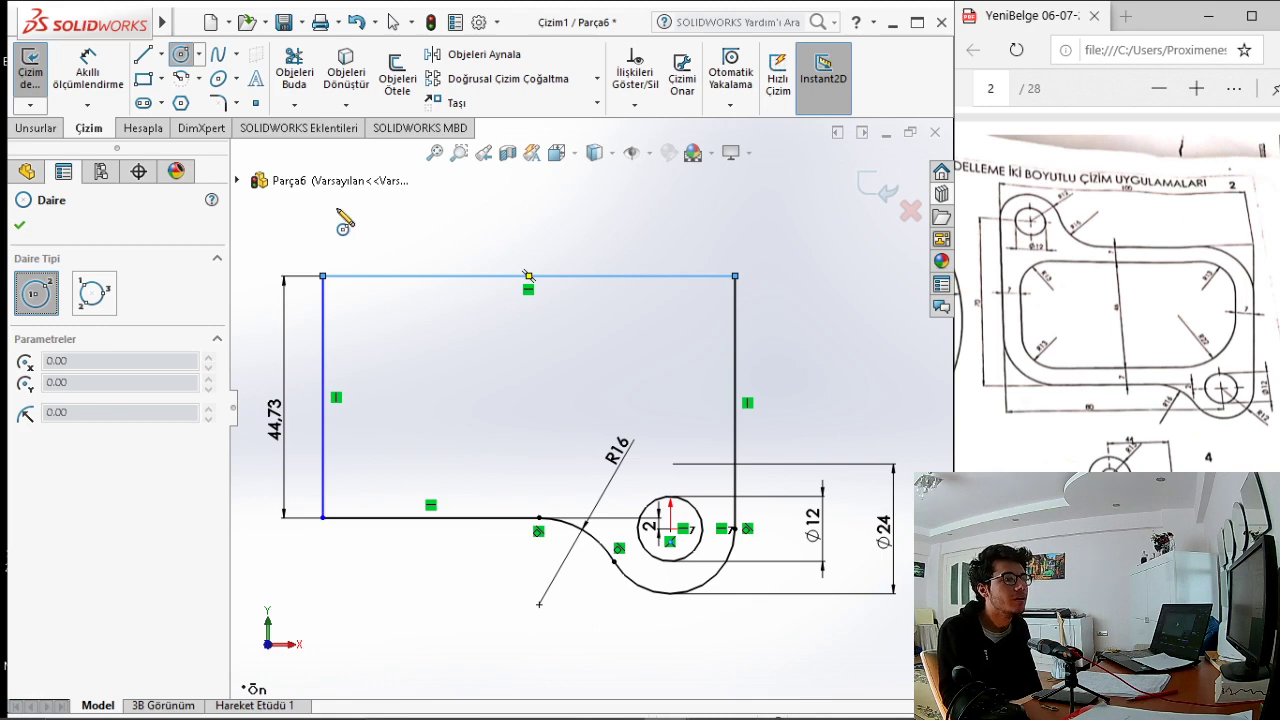
click(336, 205)
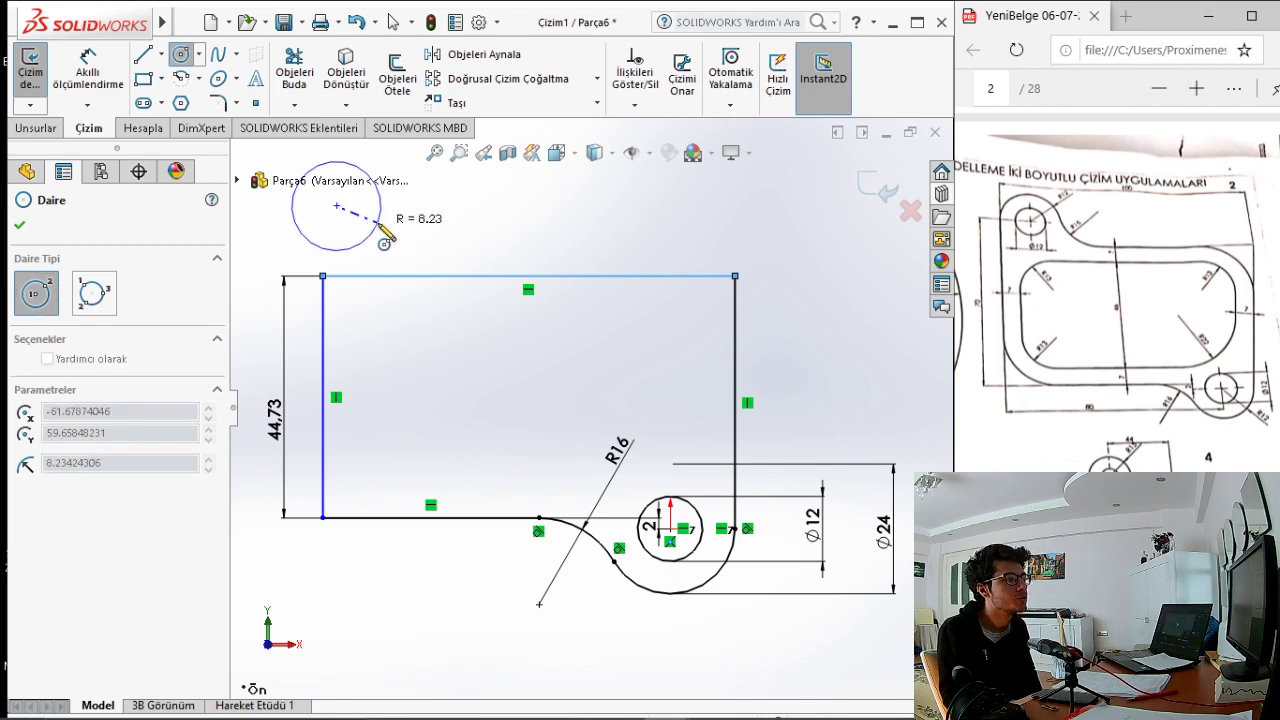
click(336, 250)
key(Escape)
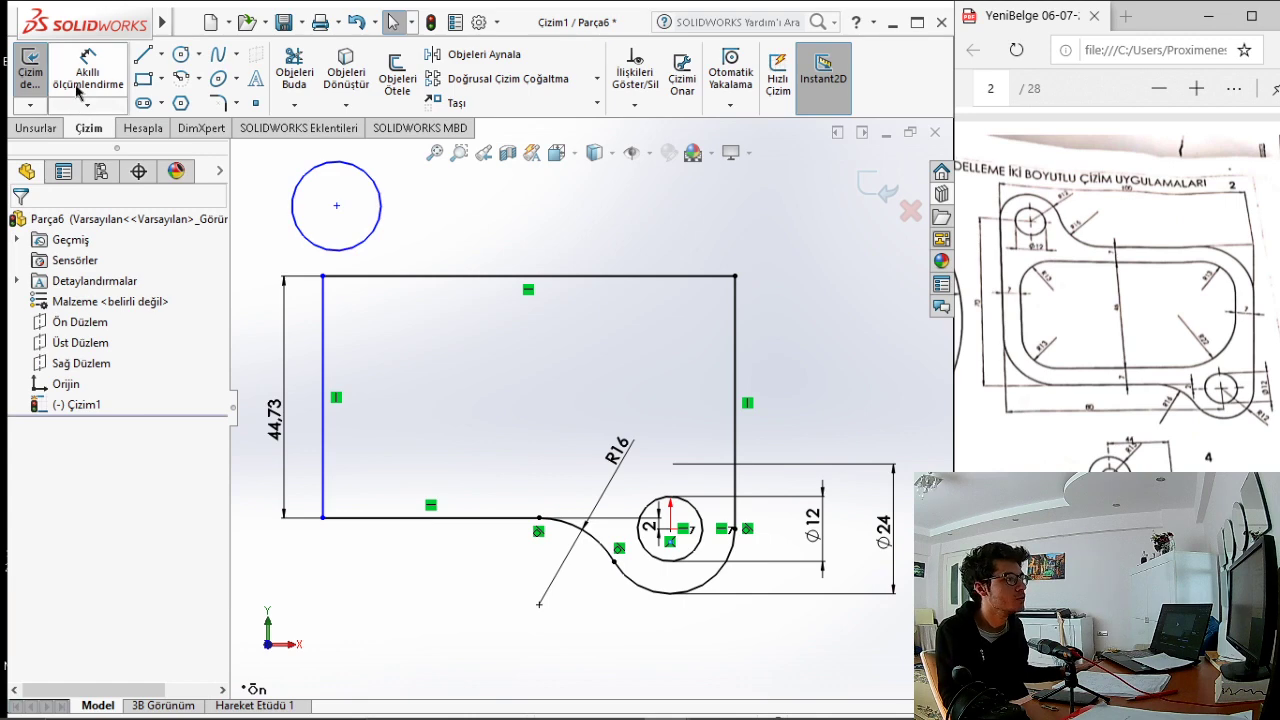
Dimension the new circle's diameter as Ø12.
click(88, 72)
click(378, 238)
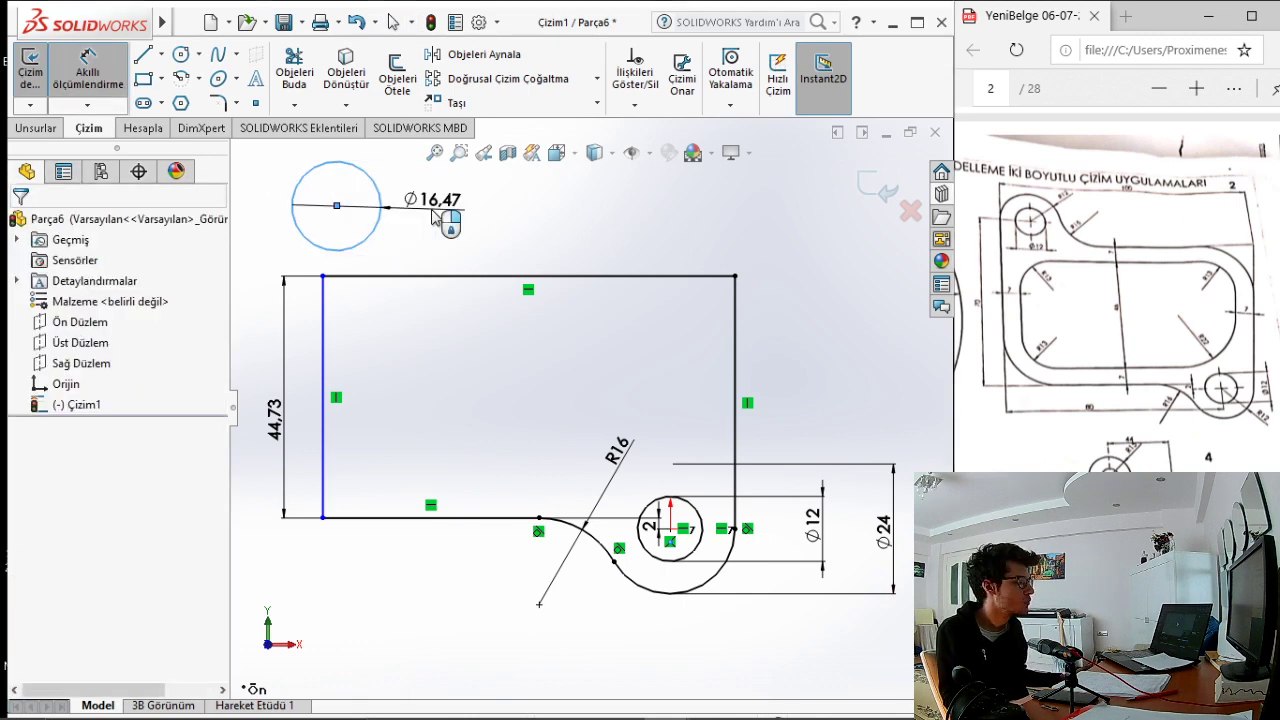
click(432, 232)
text(12)
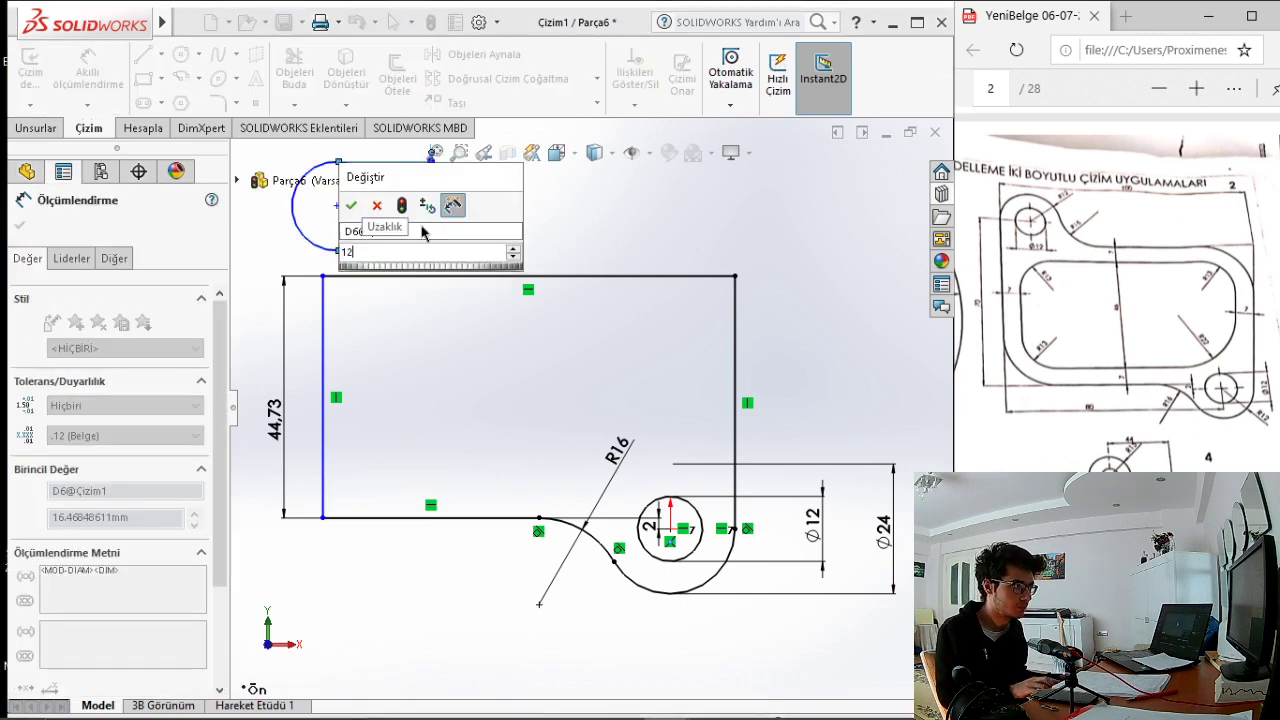
key(Return)
key(Escape)
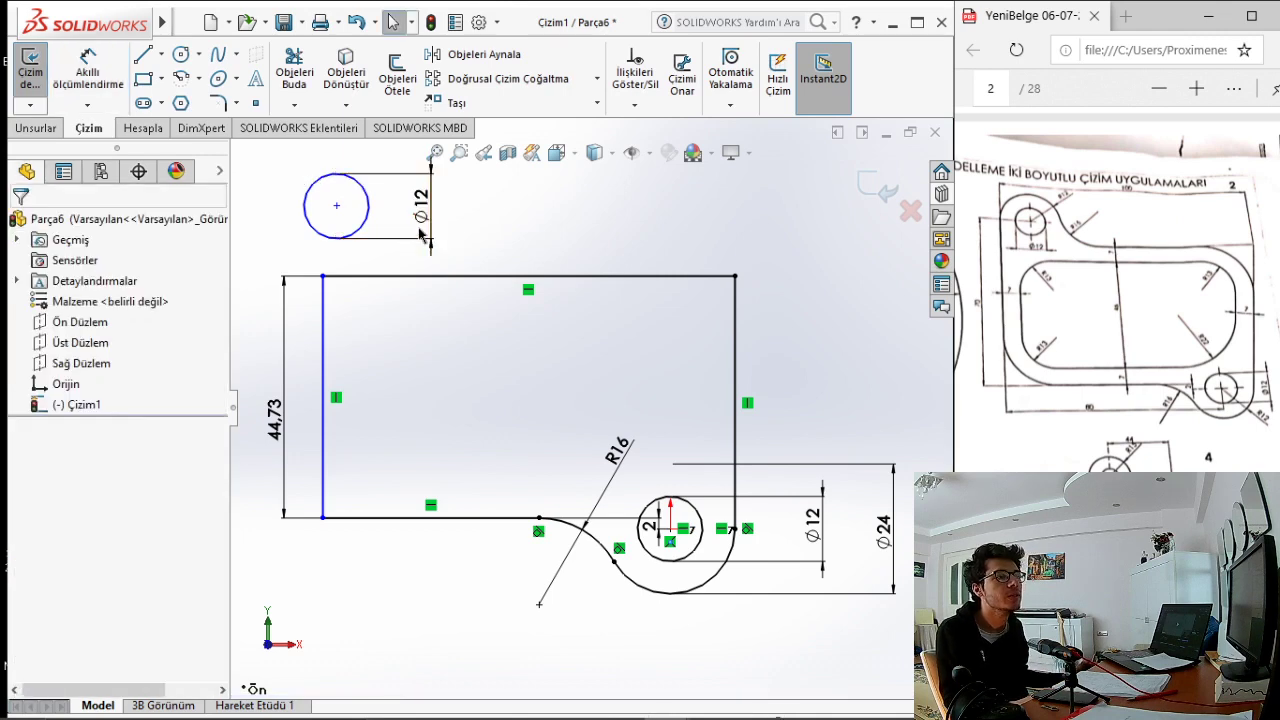
ctrl+middle_drag(363, 144, 407, 190)
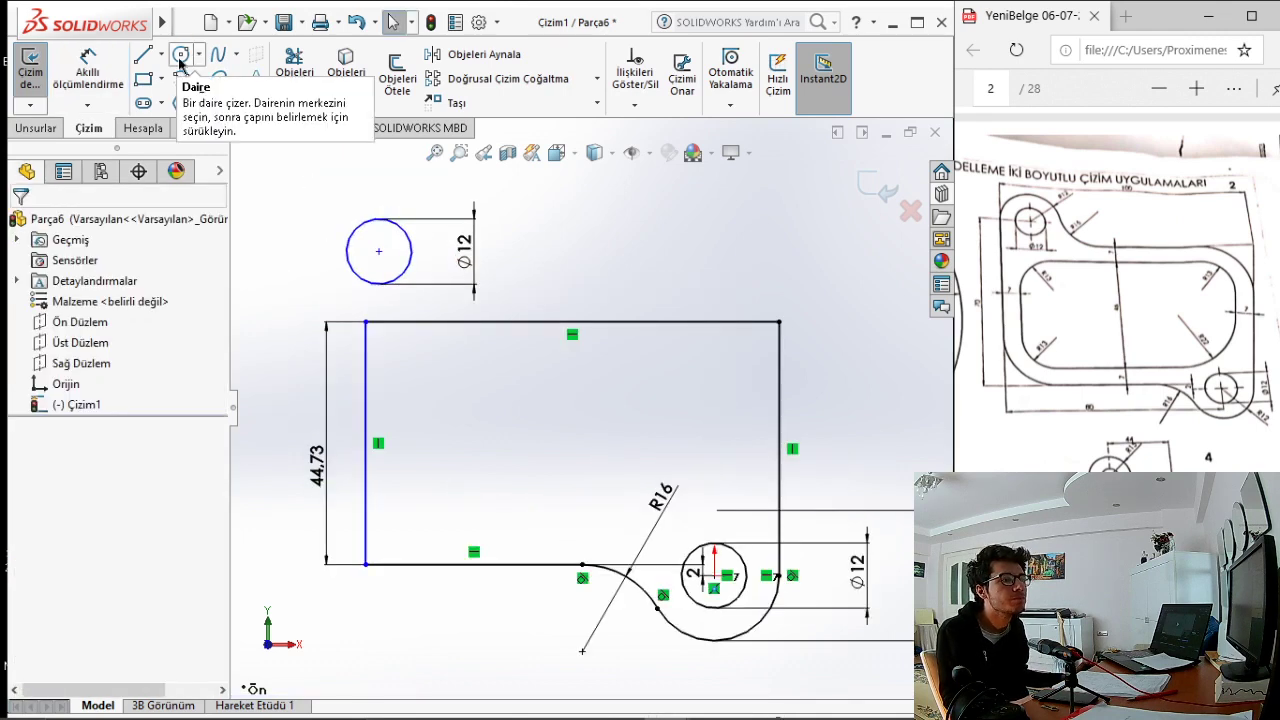
Dimension the Ø12 circle's centre 70 mm above the bottom line, then nudge it right.
click(87, 64)
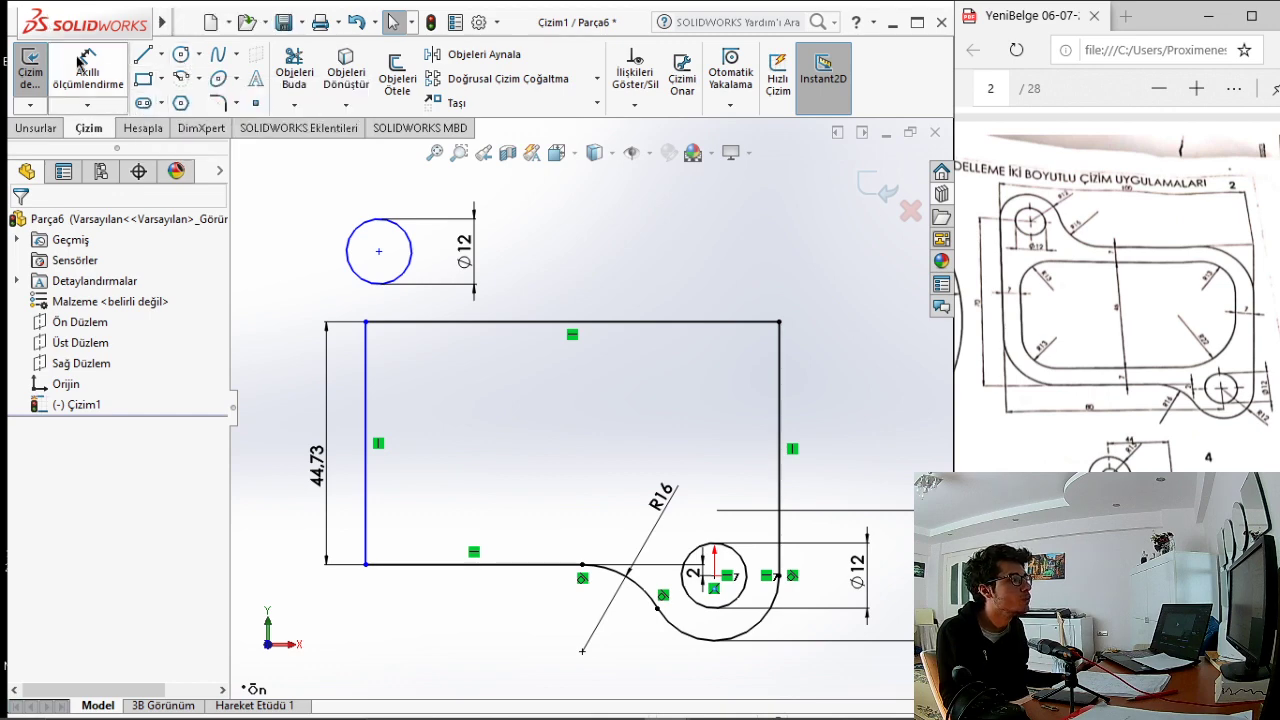
click(440, 565)
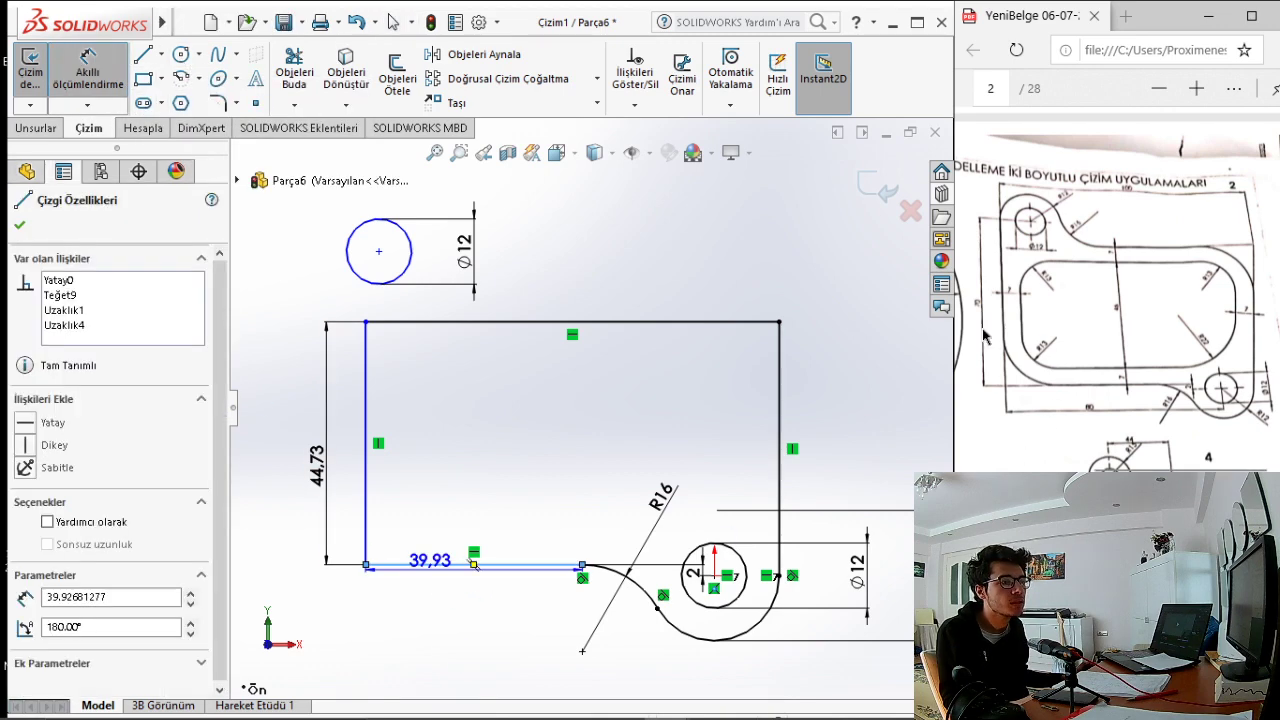
click(374, 284)
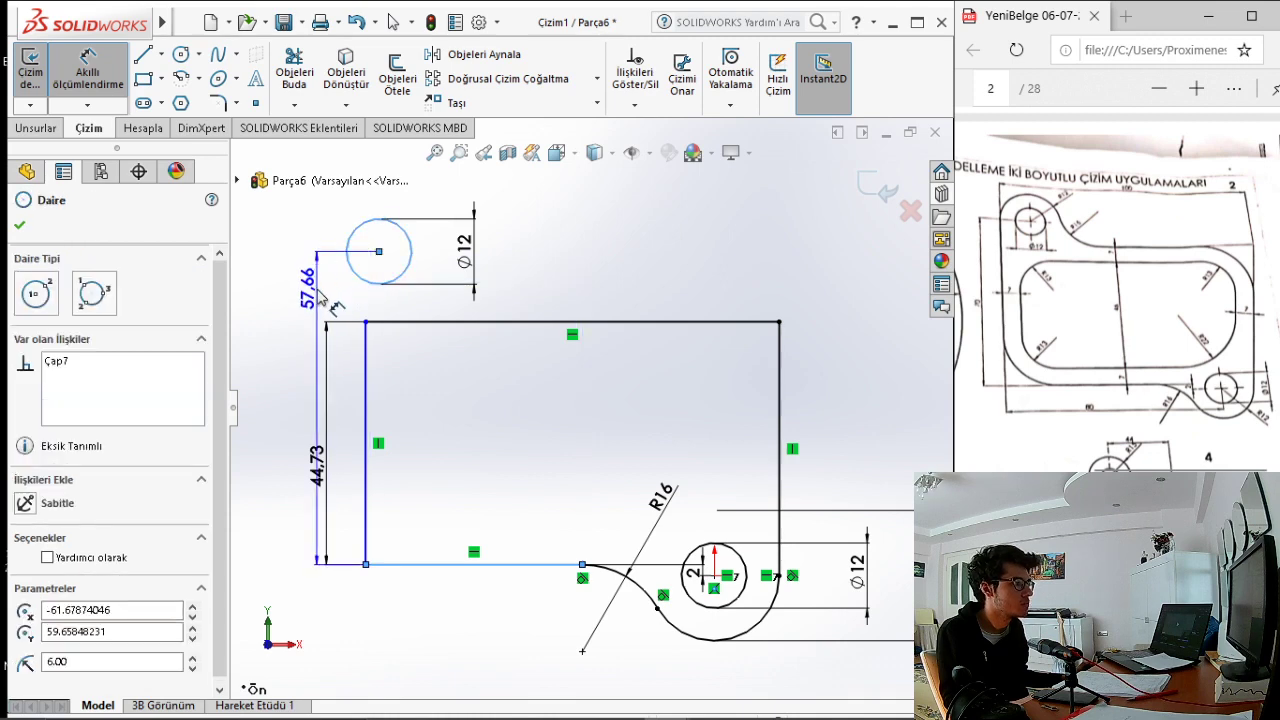
click(270, 355)
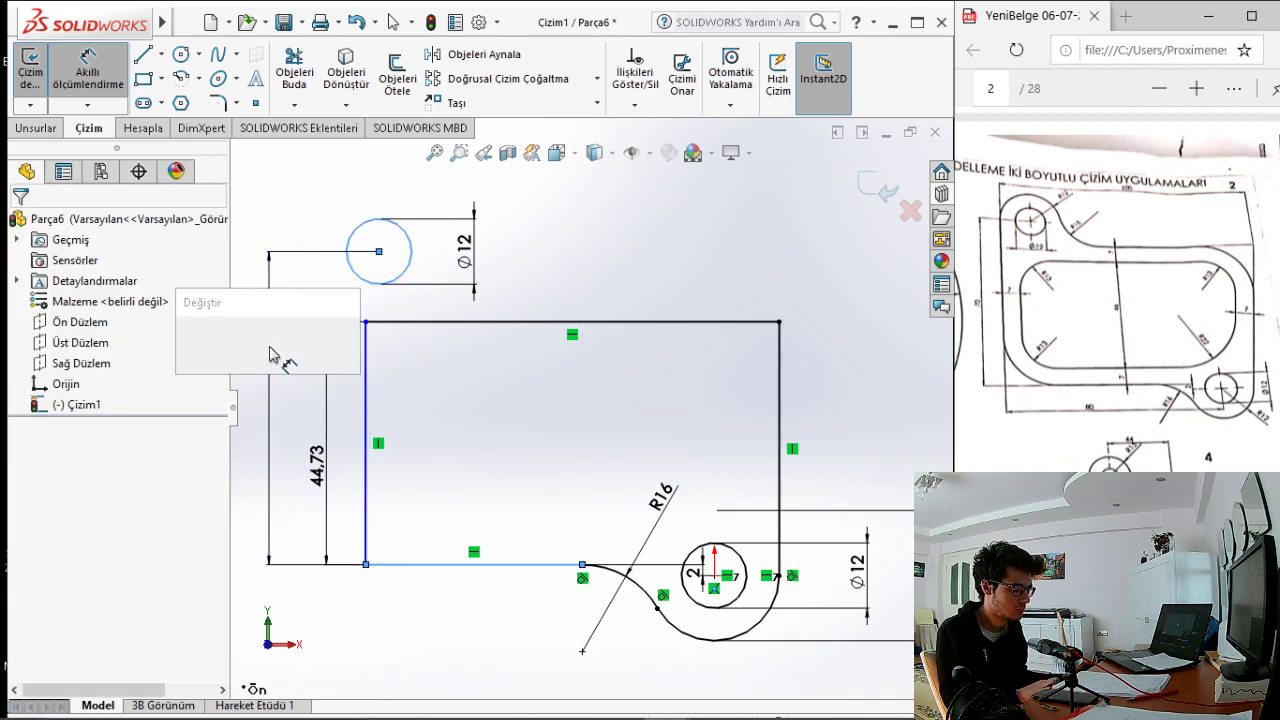
text(70)
key(Return)
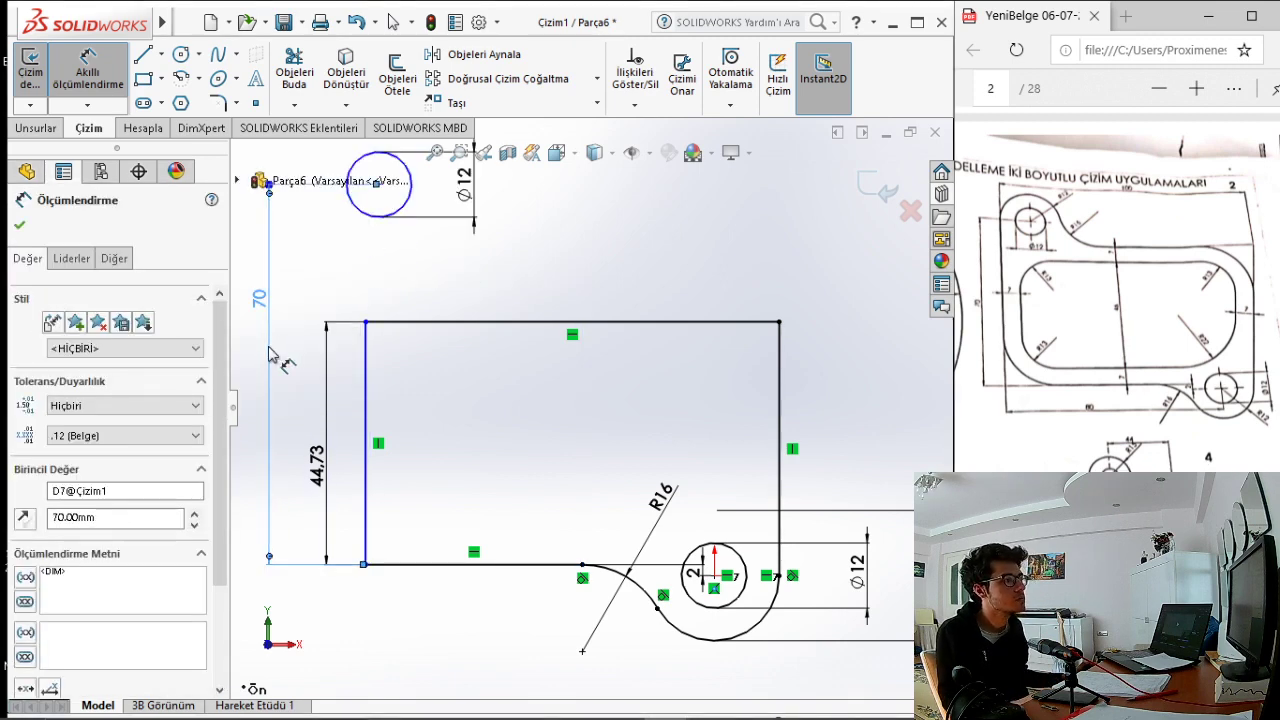
key(Escape)
key(Escape)
click(378, 184)
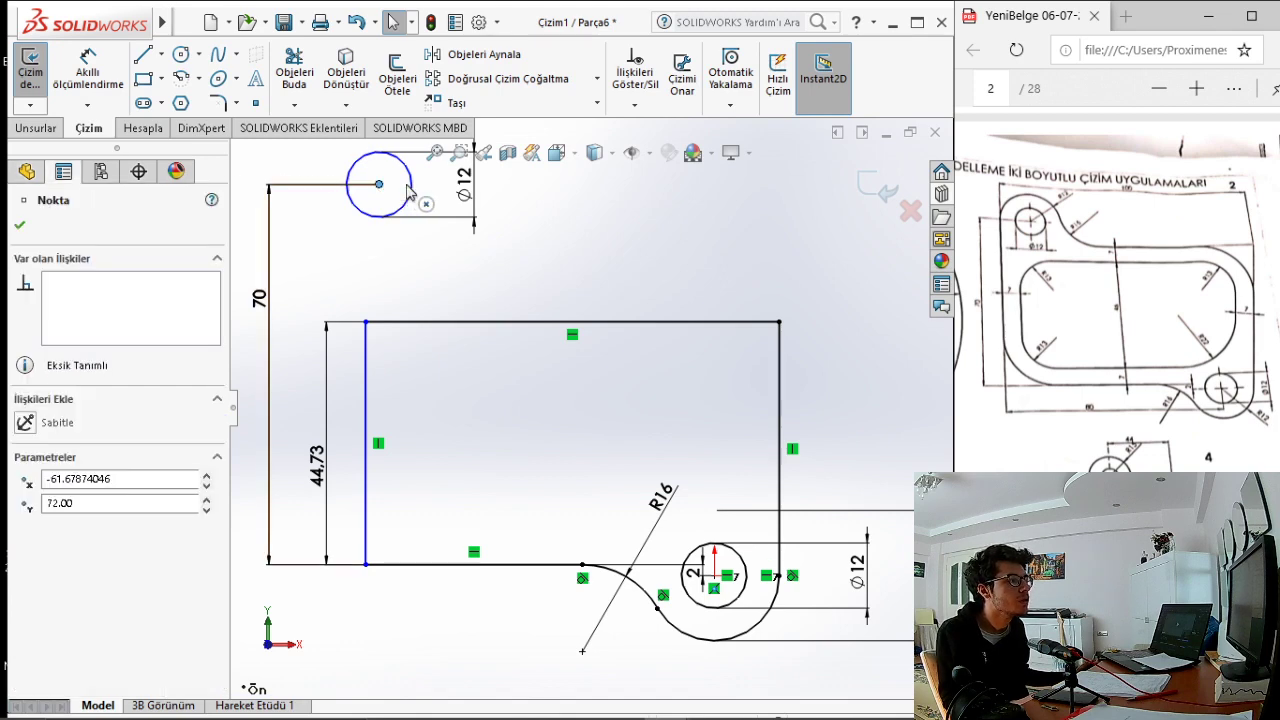
drag(378, 184, 410, 185)
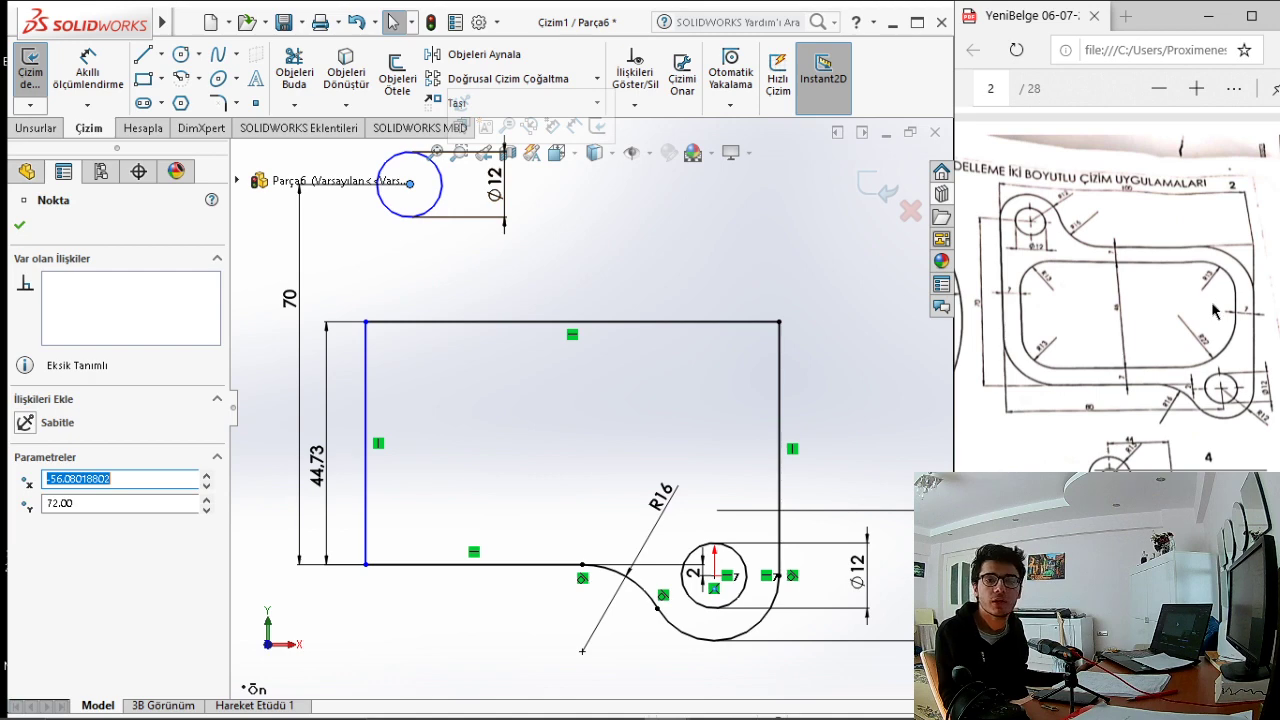
ctrl+scroll(1087, 220, up, 1)
ctrl+scroll(1070, 225, up, 1)
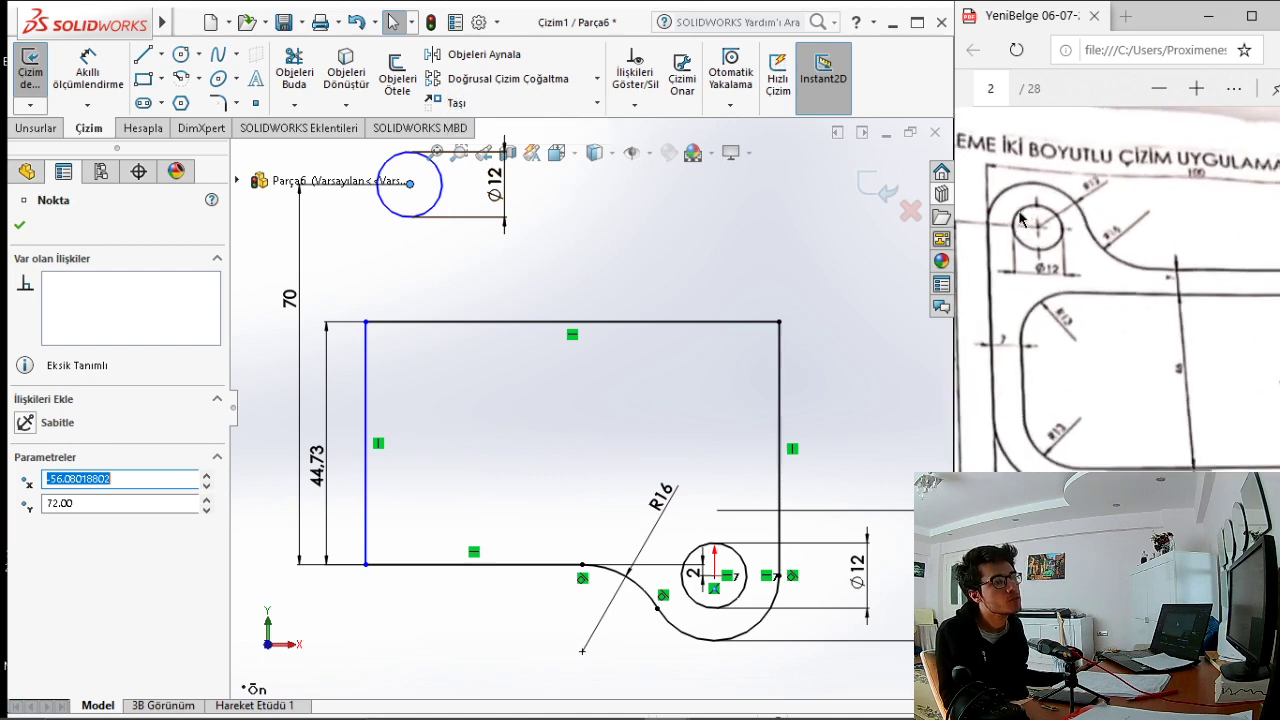
ctrl+scroll(1050, 230, up, 1)
ctrl+scroll(1032, 236, up, 1)
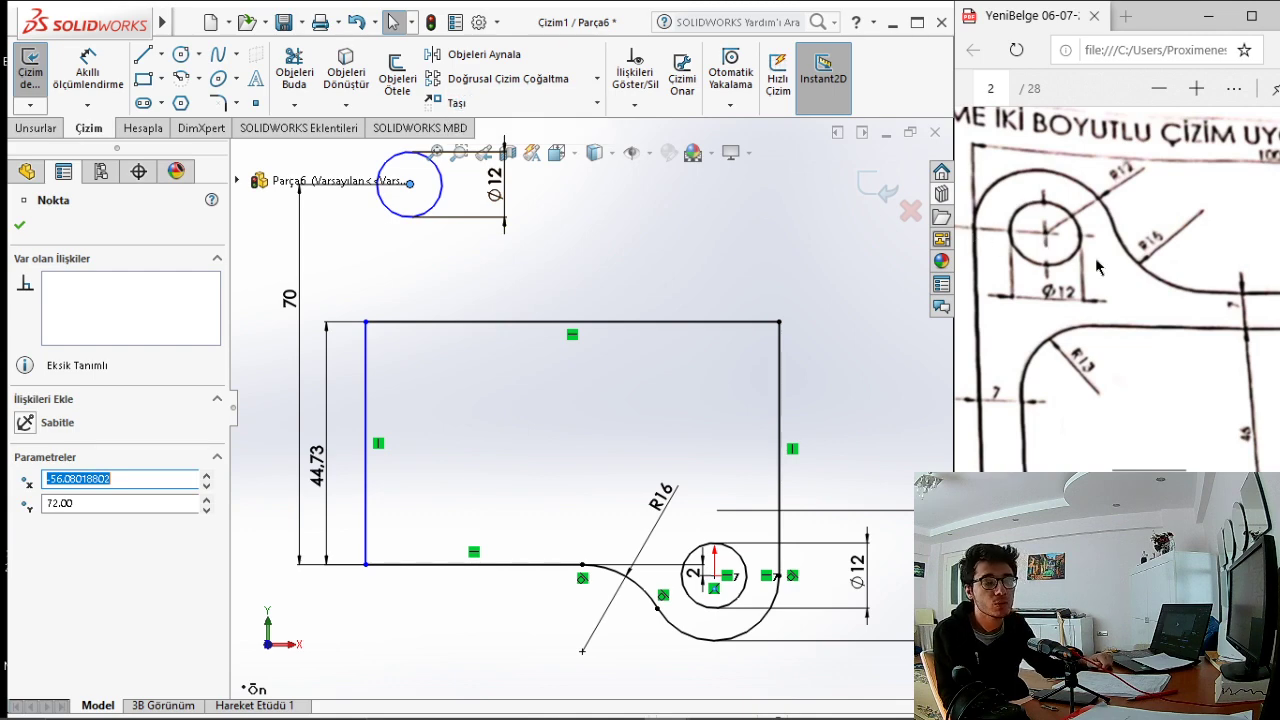
Add a horizontal dimension from the left edge to the circle, then undo it.
click(88, 70)
click(368, 408)
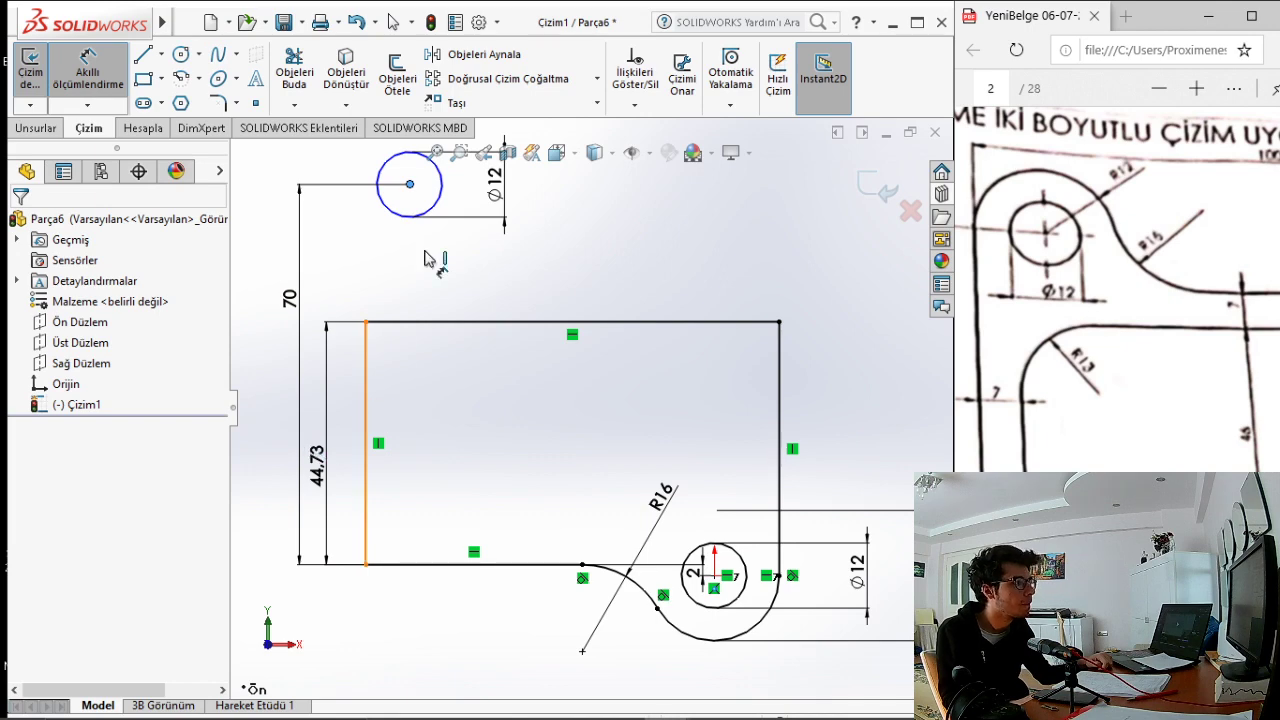
click(430, 207)
click(400, 232)
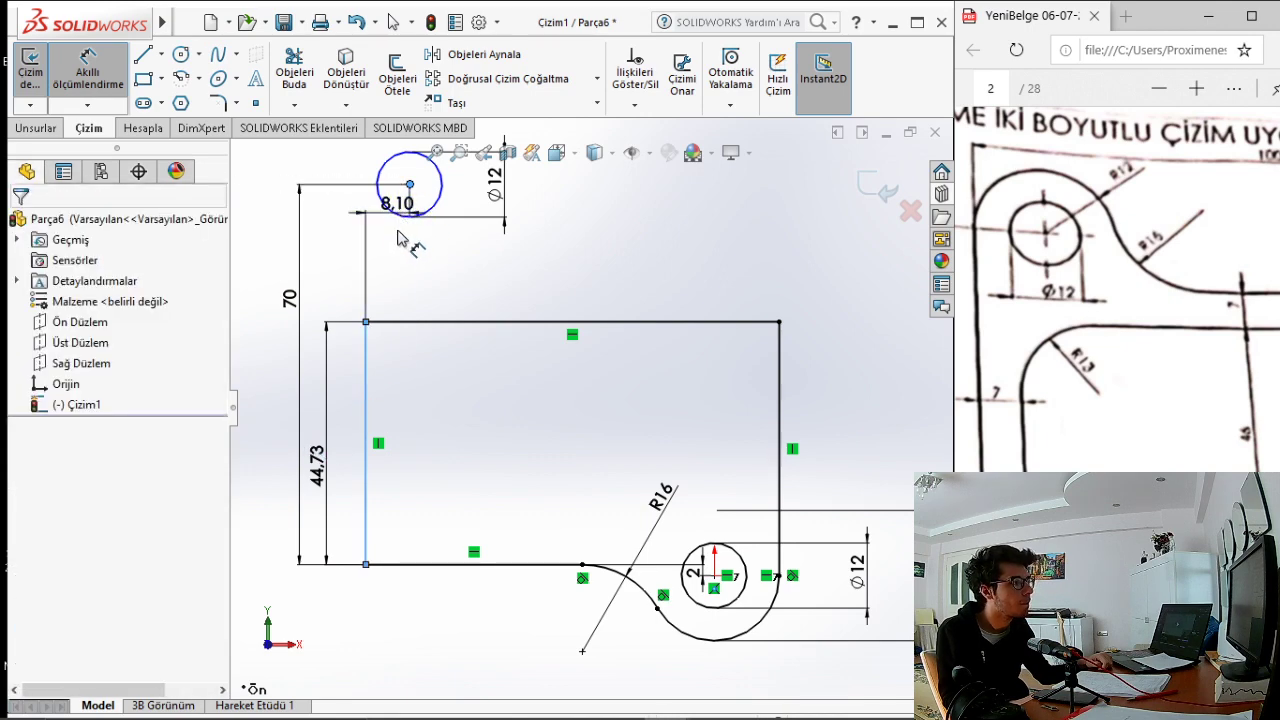
key(Return)
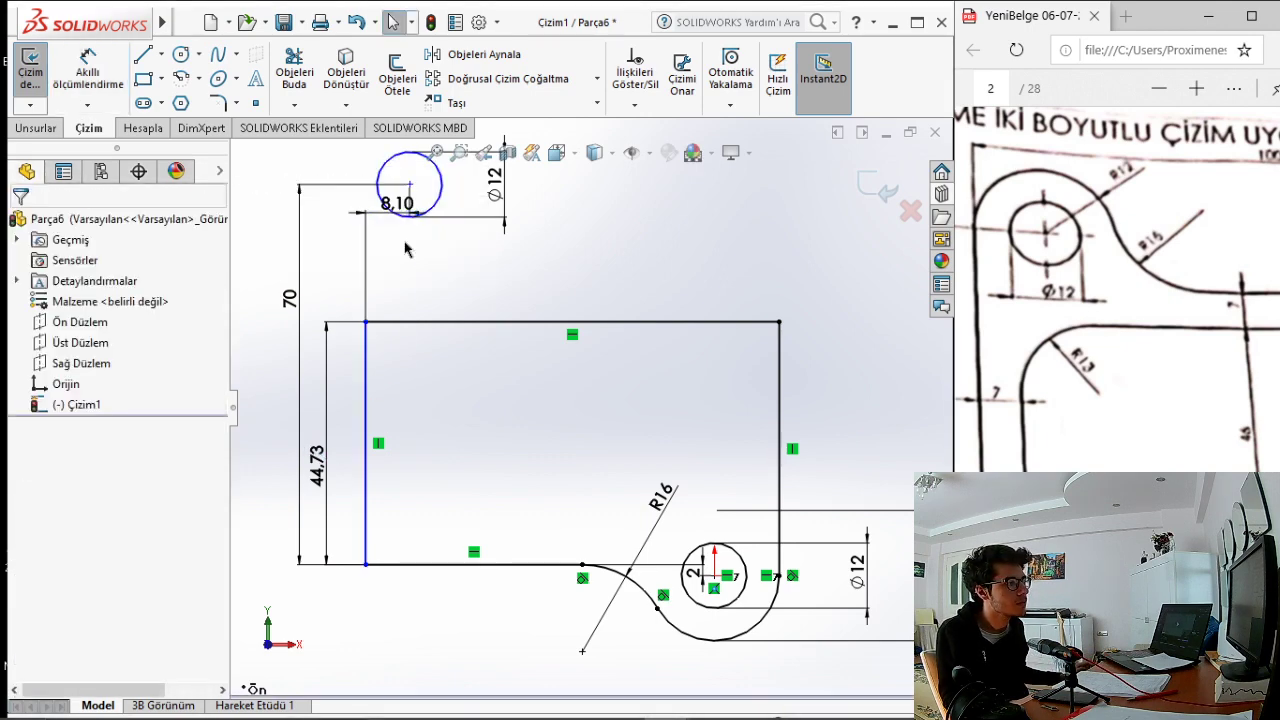
key(Escape)
key(ctrl+z)
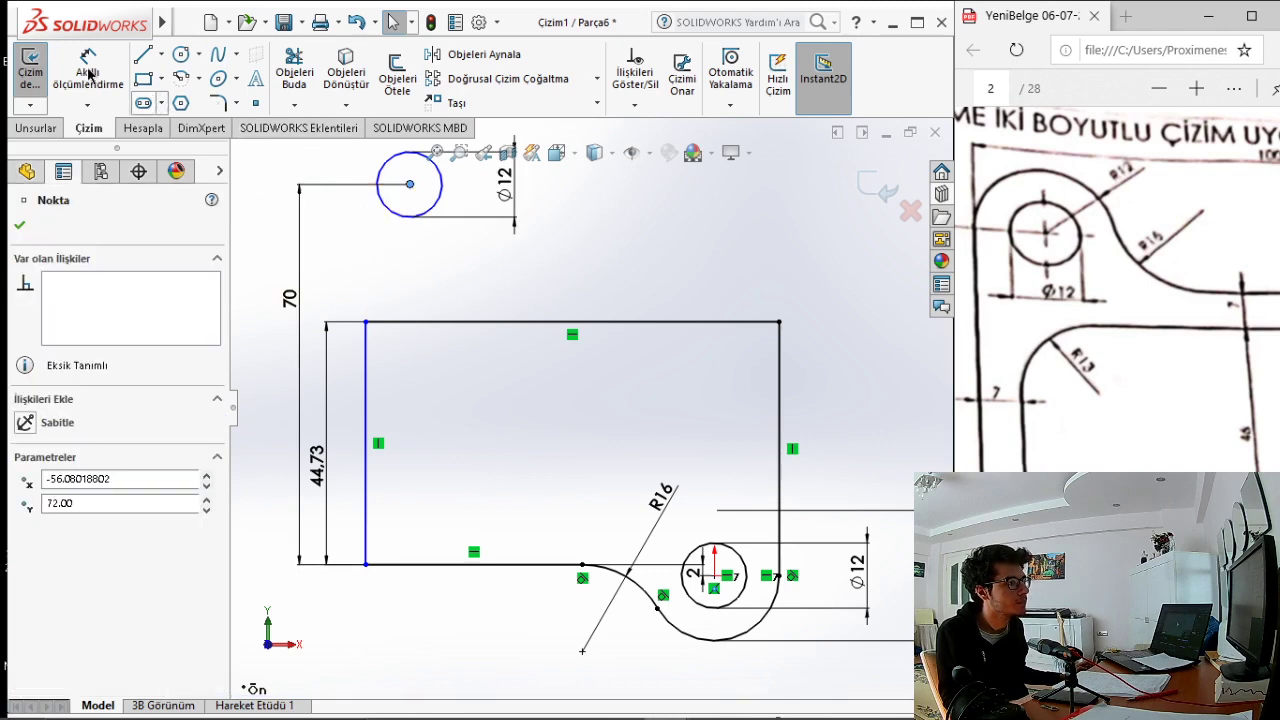
Dimension the circle centre 12 mm from the left edge, placed above the circle.
click(88, 72)
click(385, 215)
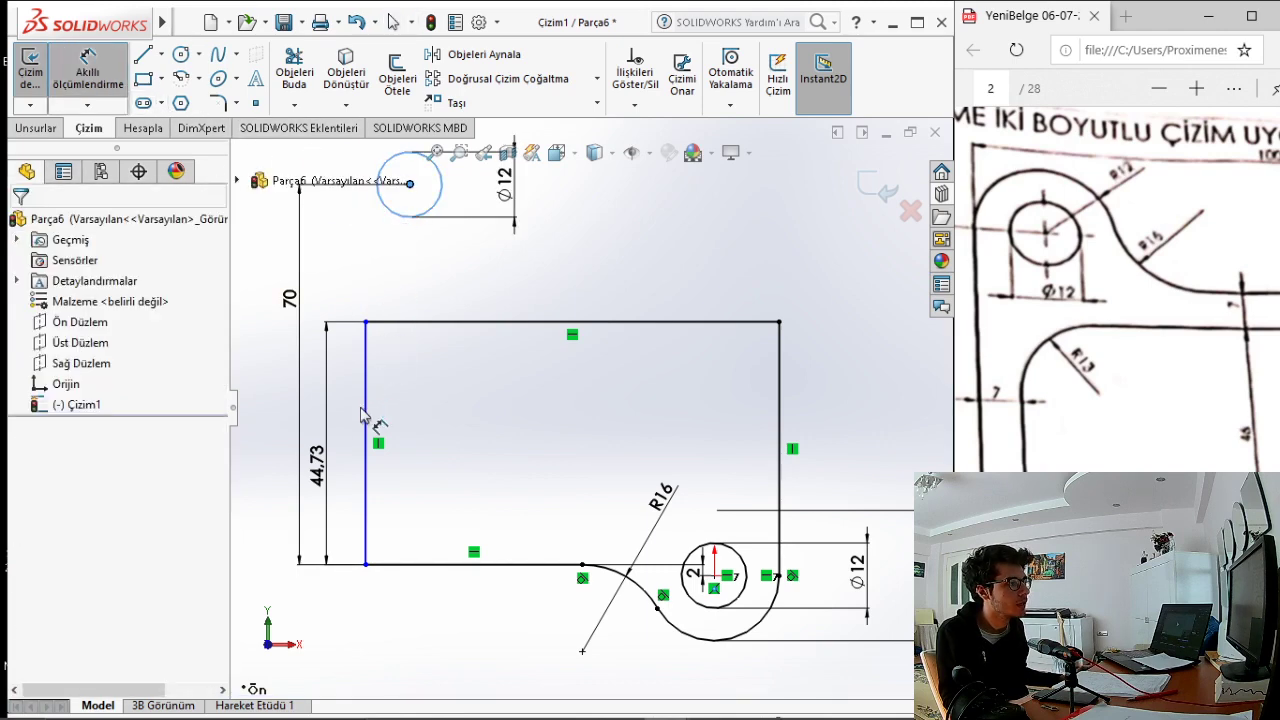
click(366, 425)
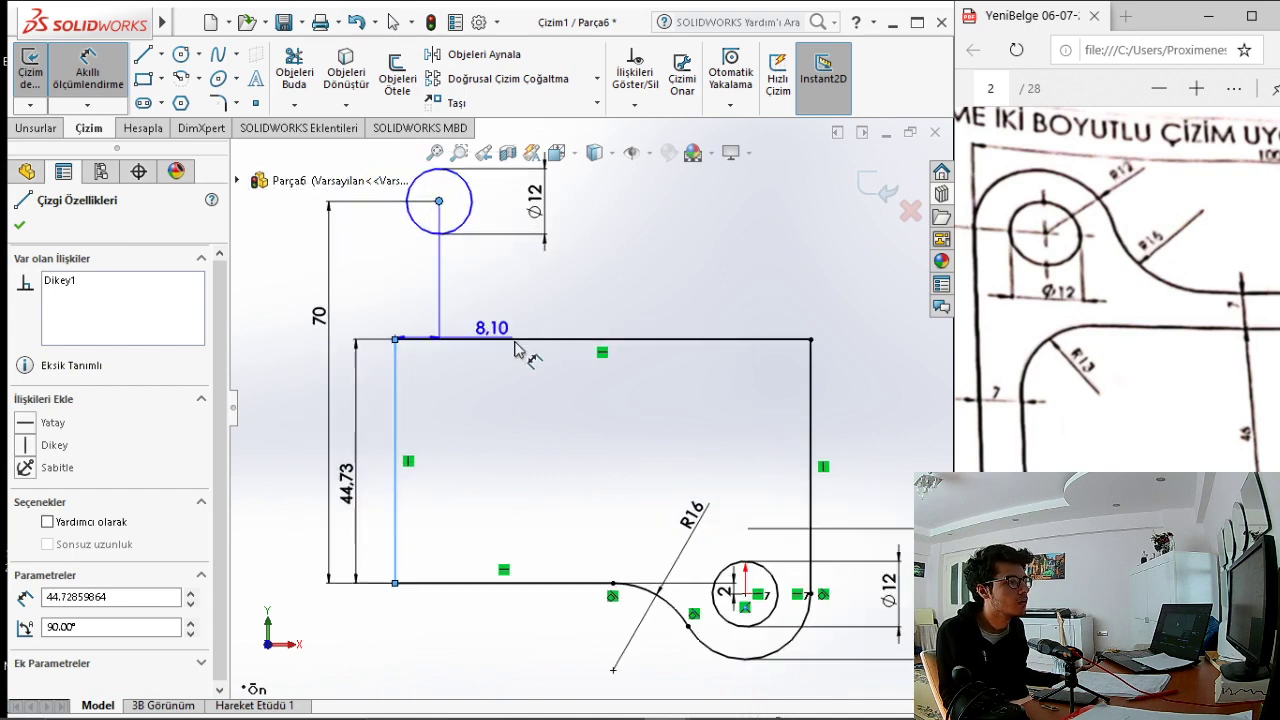
scroll(530, 345, up, 3)
click(470, 245)
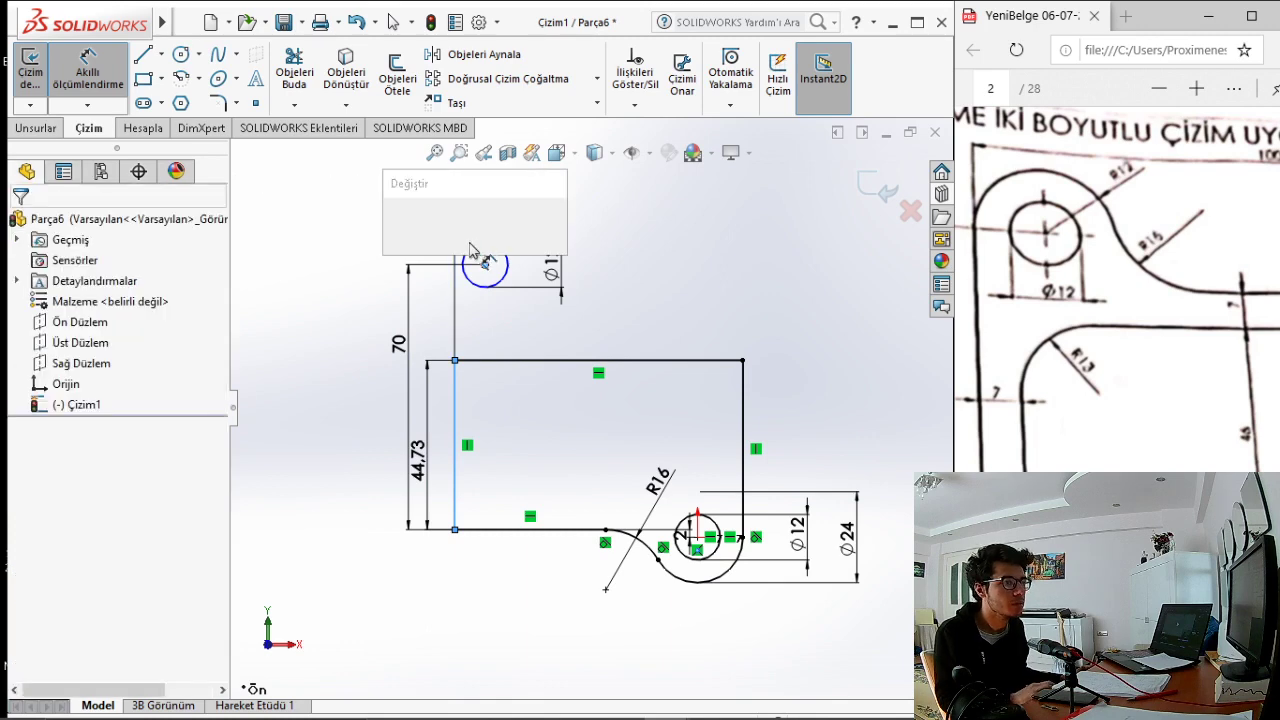
text(12)
key(Return)
text(12)
key(Return)
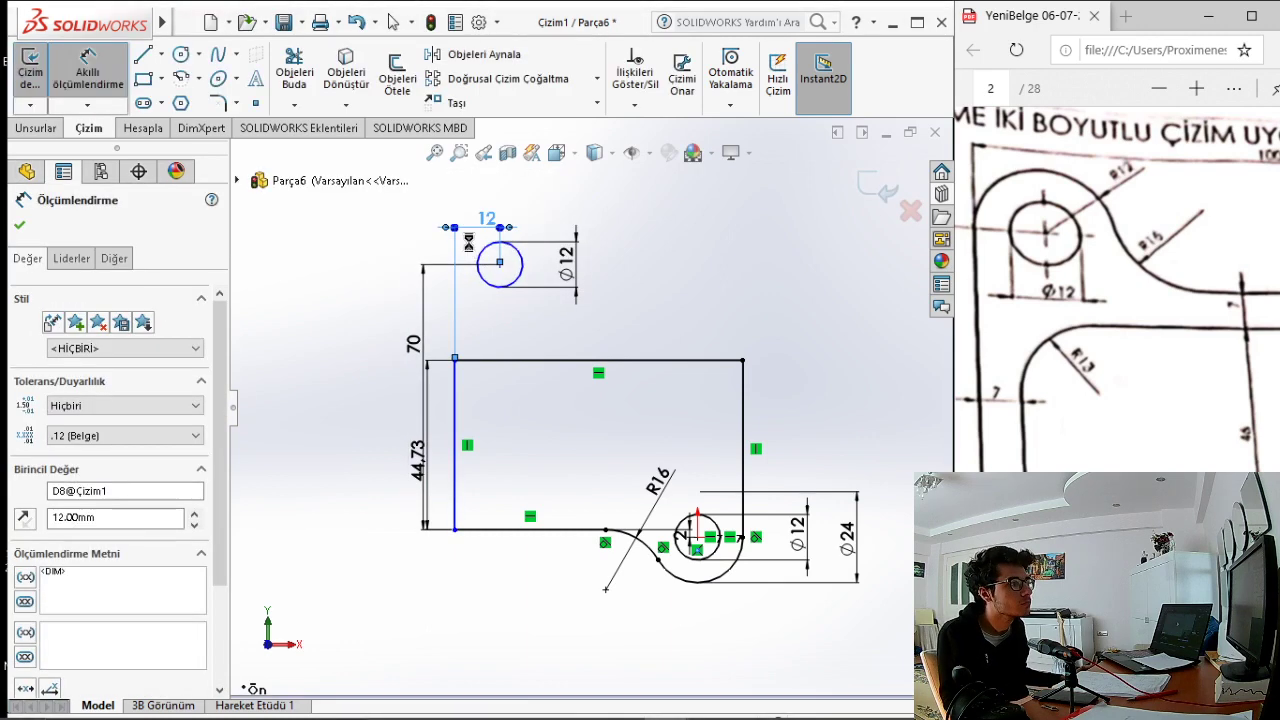
key(Escape)
scroll(507, 306, down, 2)
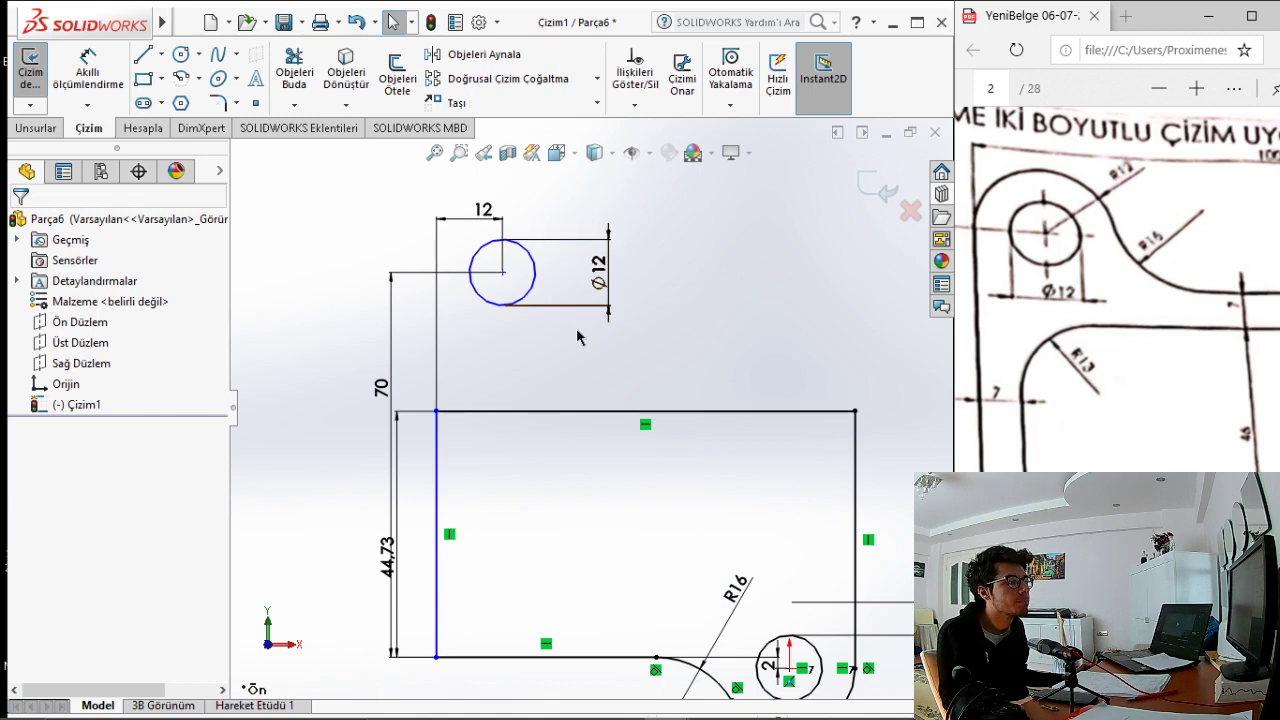
scroll(590, 408, up, 1)
scroll(590, 408, up, 1)
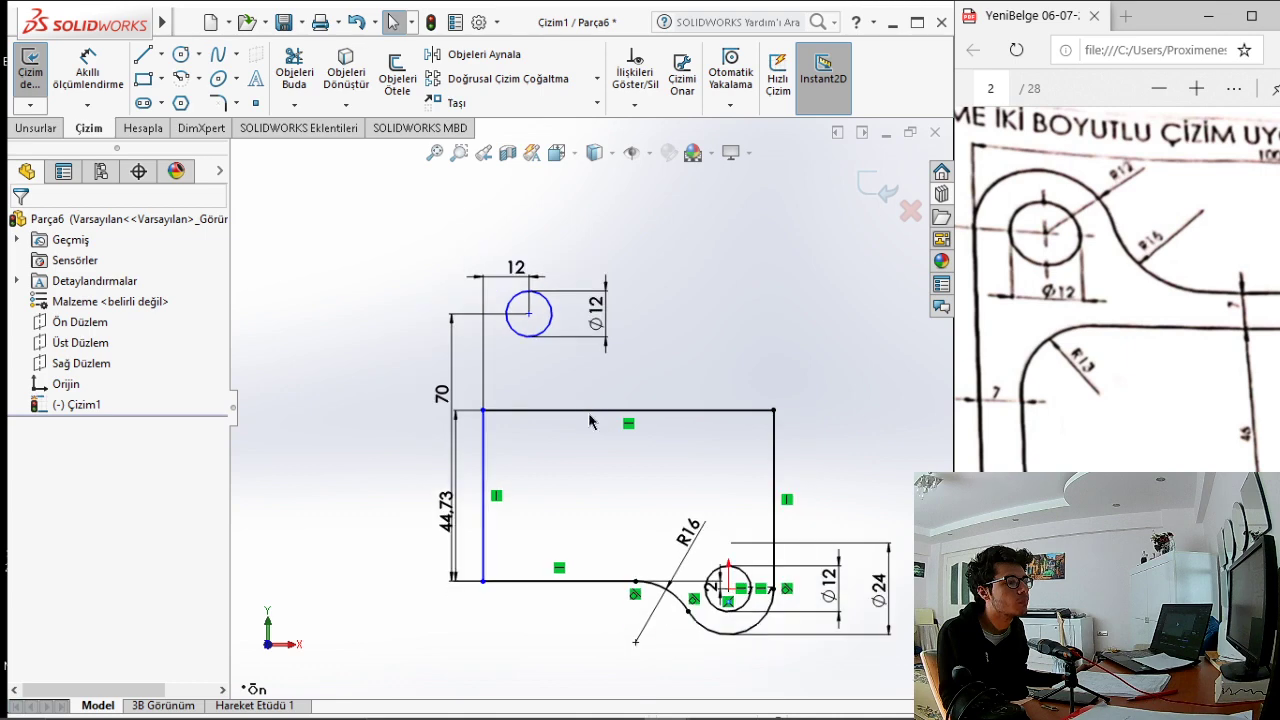
ctrl+scroll(1083, 390, down, 1)
ctrl+scroll(1087, 350, down, 1)
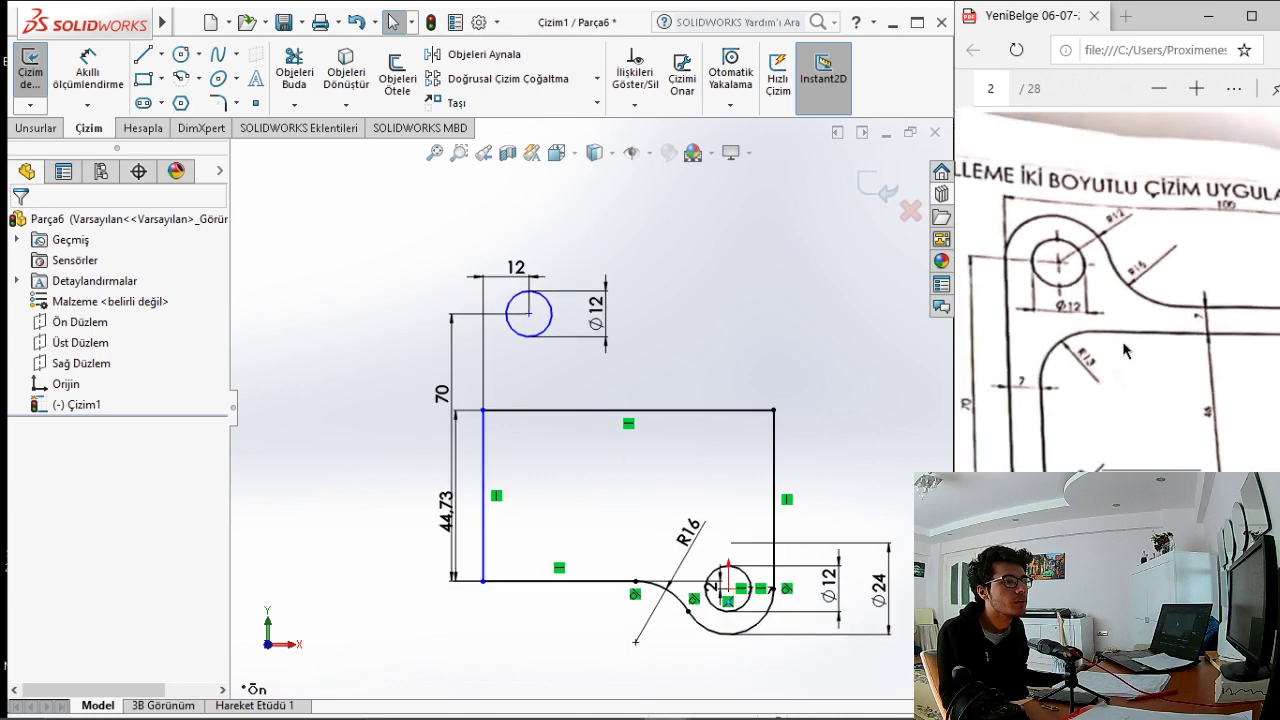
ctrl+scroll(1092, 300, down, 1)
ctrl+scroll(1097, 267, down, 1)
ctrl+scroll(1097, 267, down, 1)
ctrl+scroll(1097, 267, down, 1)
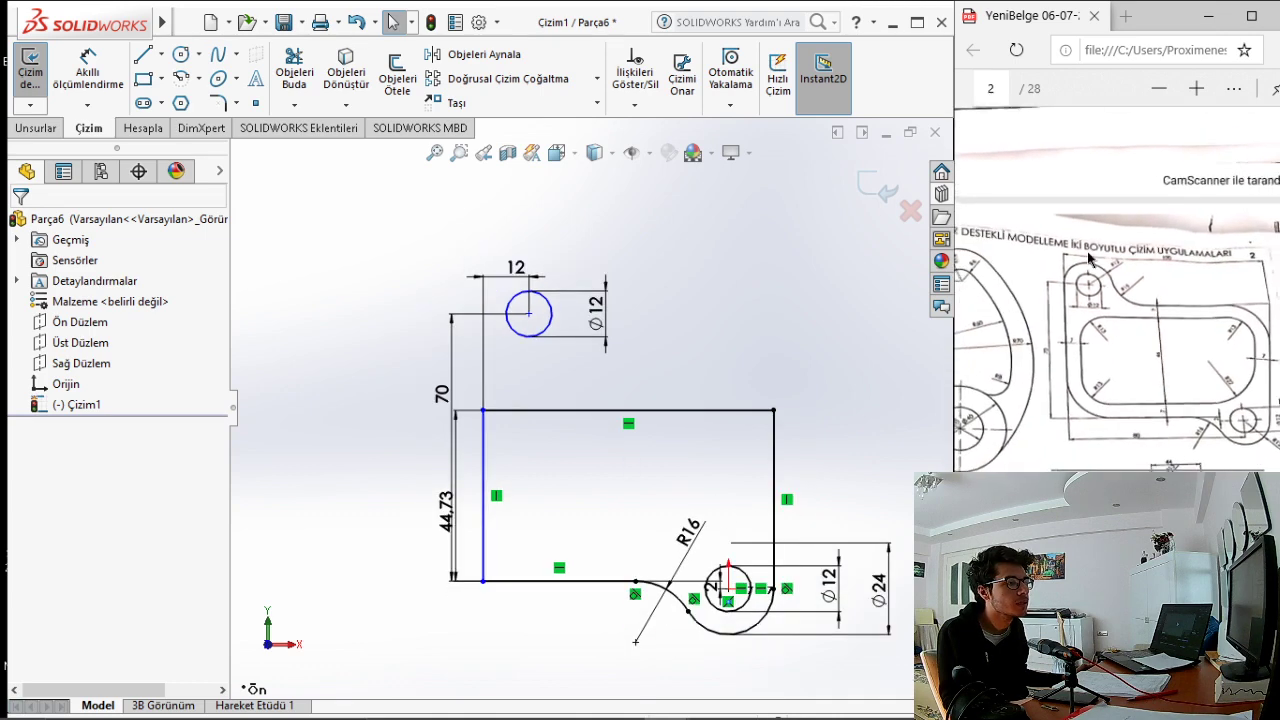
ctrl+scroll(1097, 267, down, 1)
ctrl+scroll(1275, 433, up, 1)
ctrl+scroll(1272, 435, up, 1)
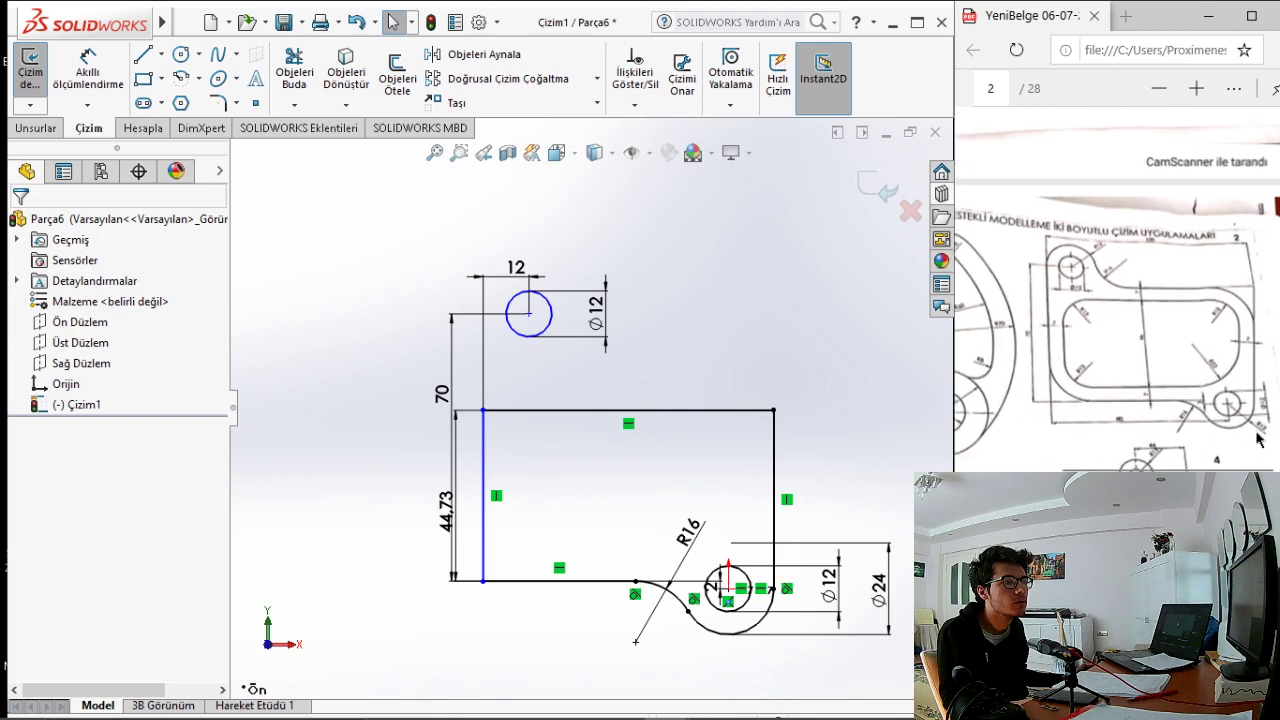
ctrl+scroll(1265, 437, up, 1)
ctrl+scroll(1259, 440, up, 1)
ctrl+scroll(1259, 440, up, 1)
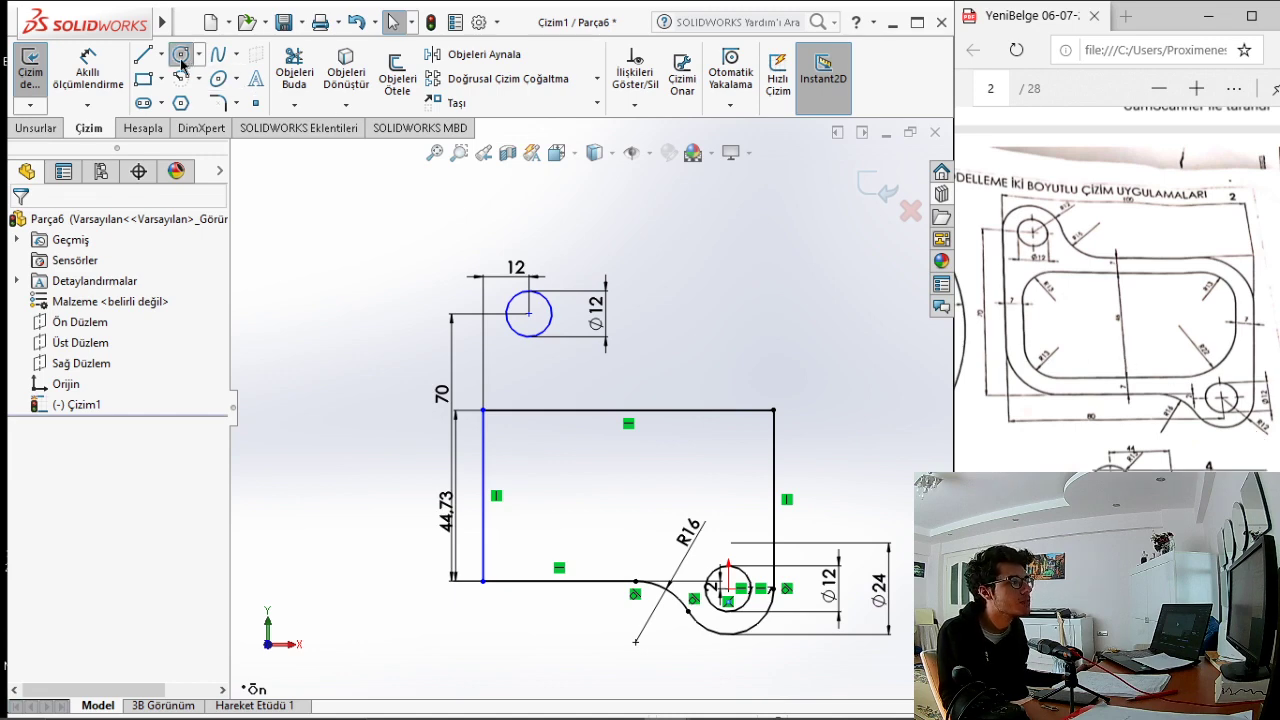
Draw a circle concentric with the Ø12 circle and dimension it Ø24.
click(181, 54)
click(529, 314)
click(652, 324)
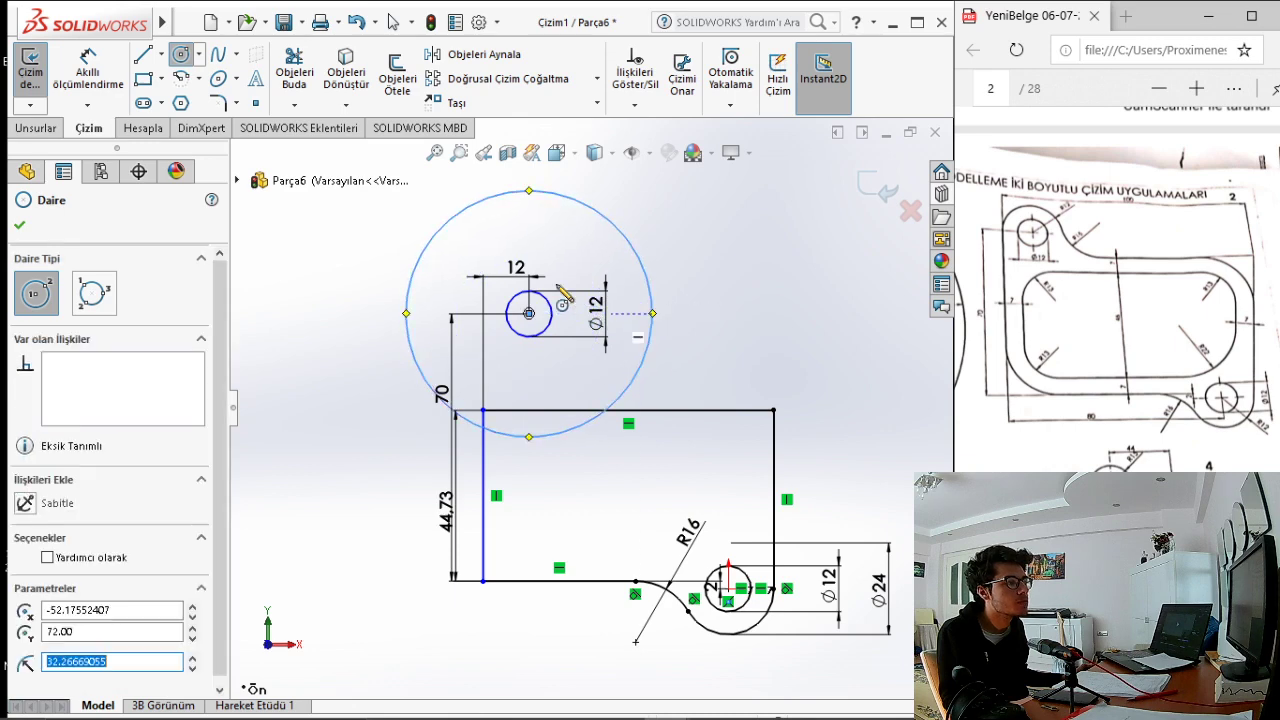
click(88, 70)
click(650, 330)
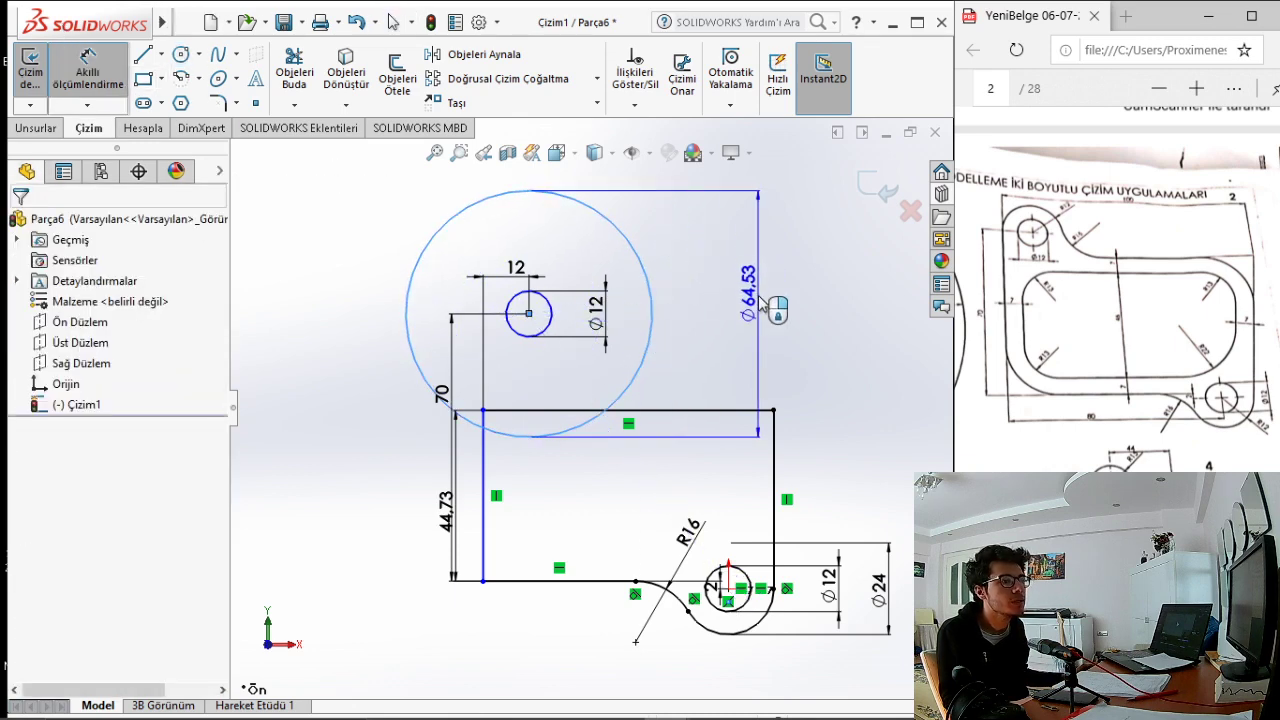
click(752, 305)
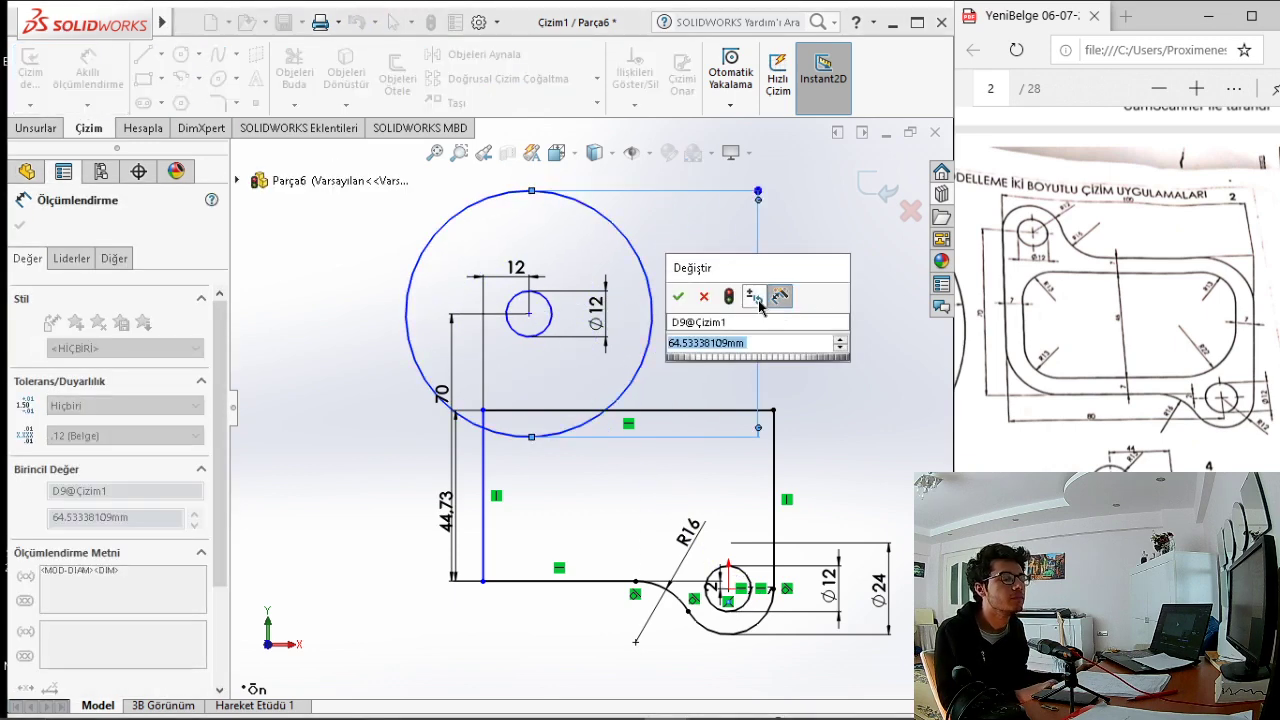
text(24)
key(Return)
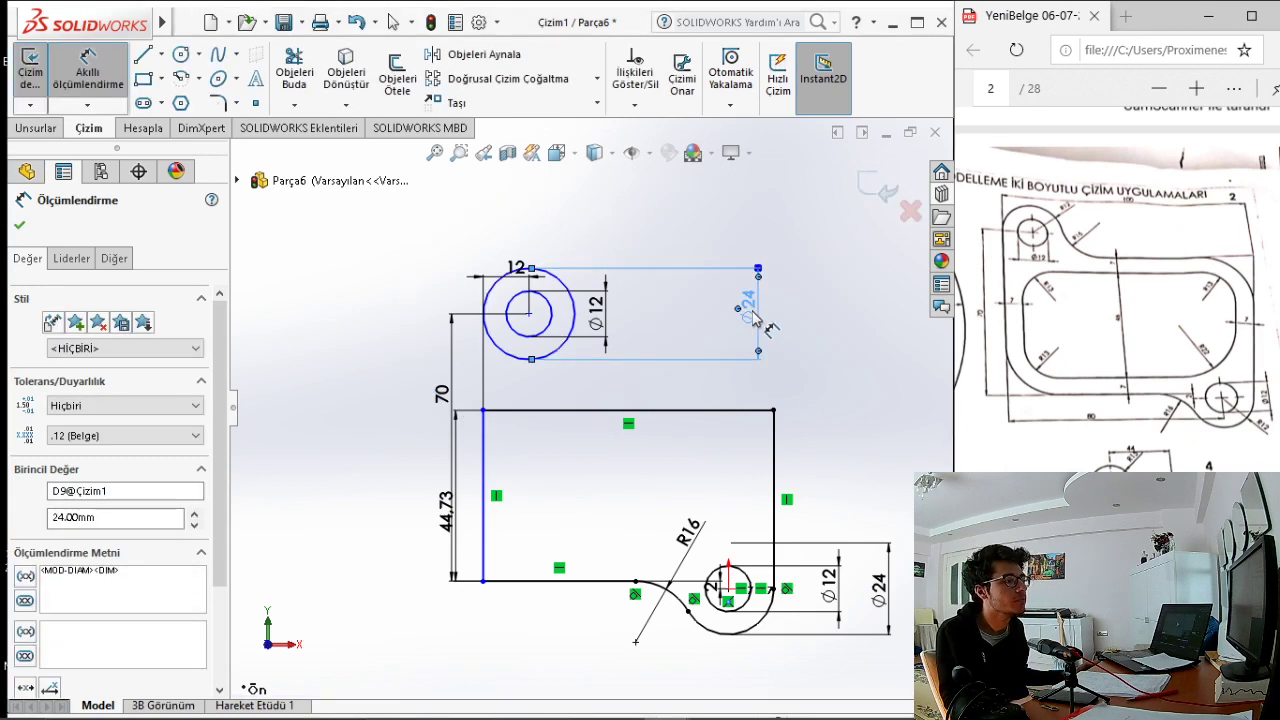
key(Escape)
scroll(460, 340, down, 1)
scroll(470, 345, down, 1)
scroll(508, 368, down, 1)
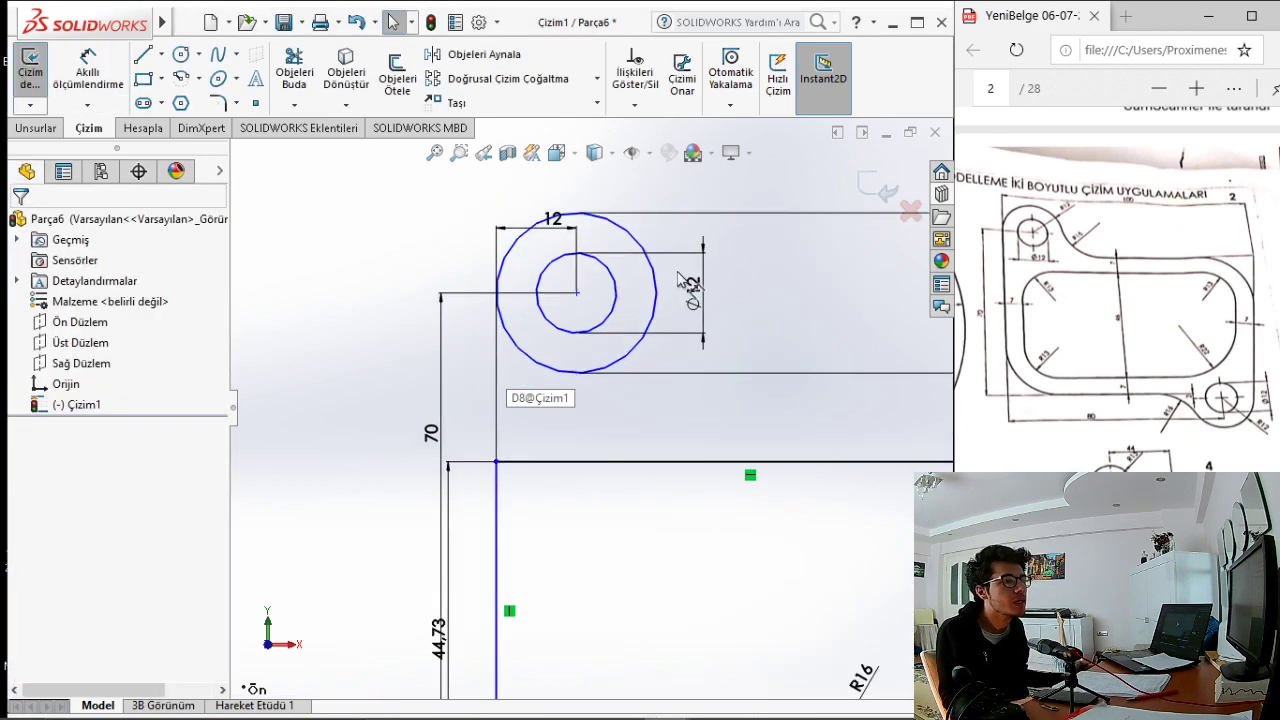
Draw a vertical line from the outline's upper-left up to the Ø24 circle's left side.
click(142, 58)
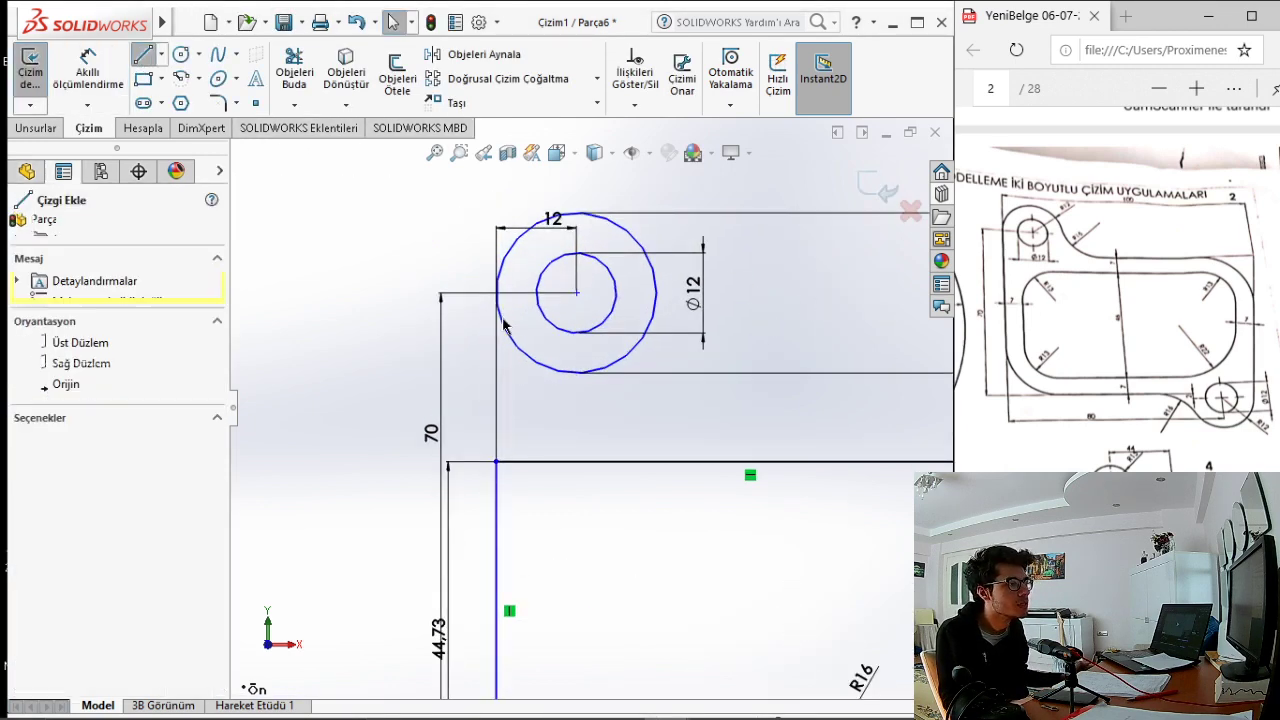
click(500, 463)
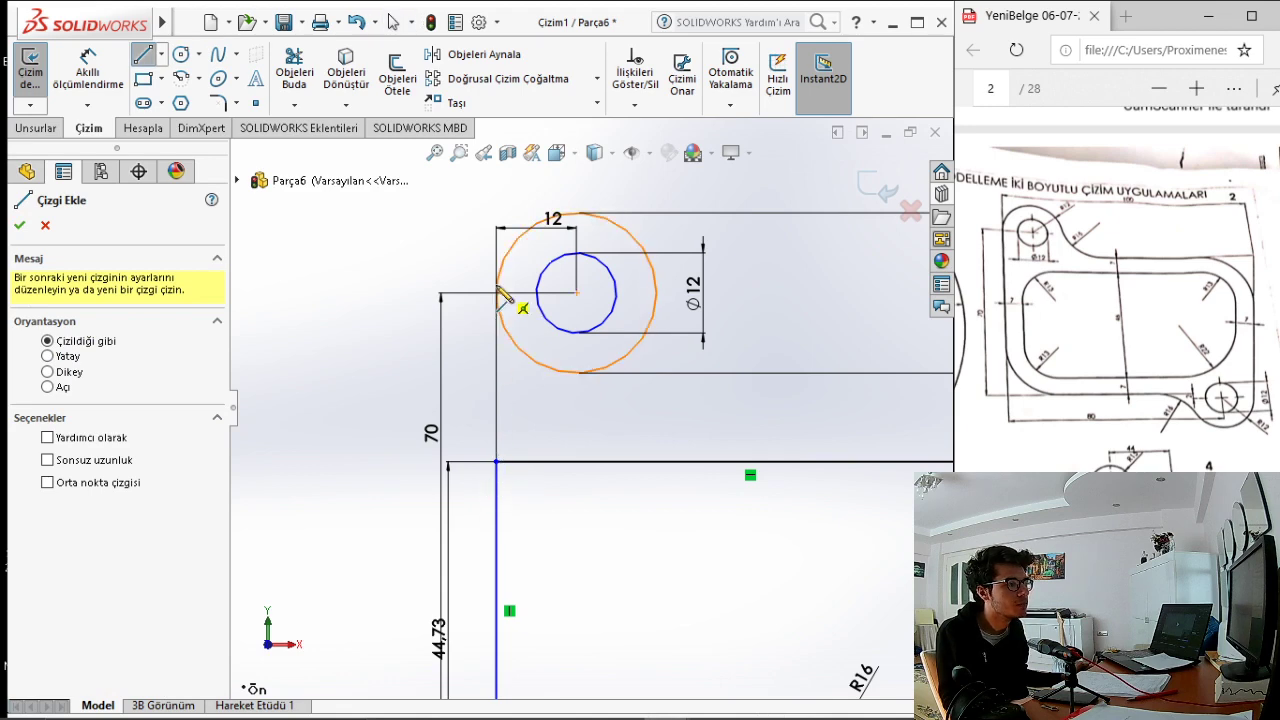
click(498, 305)
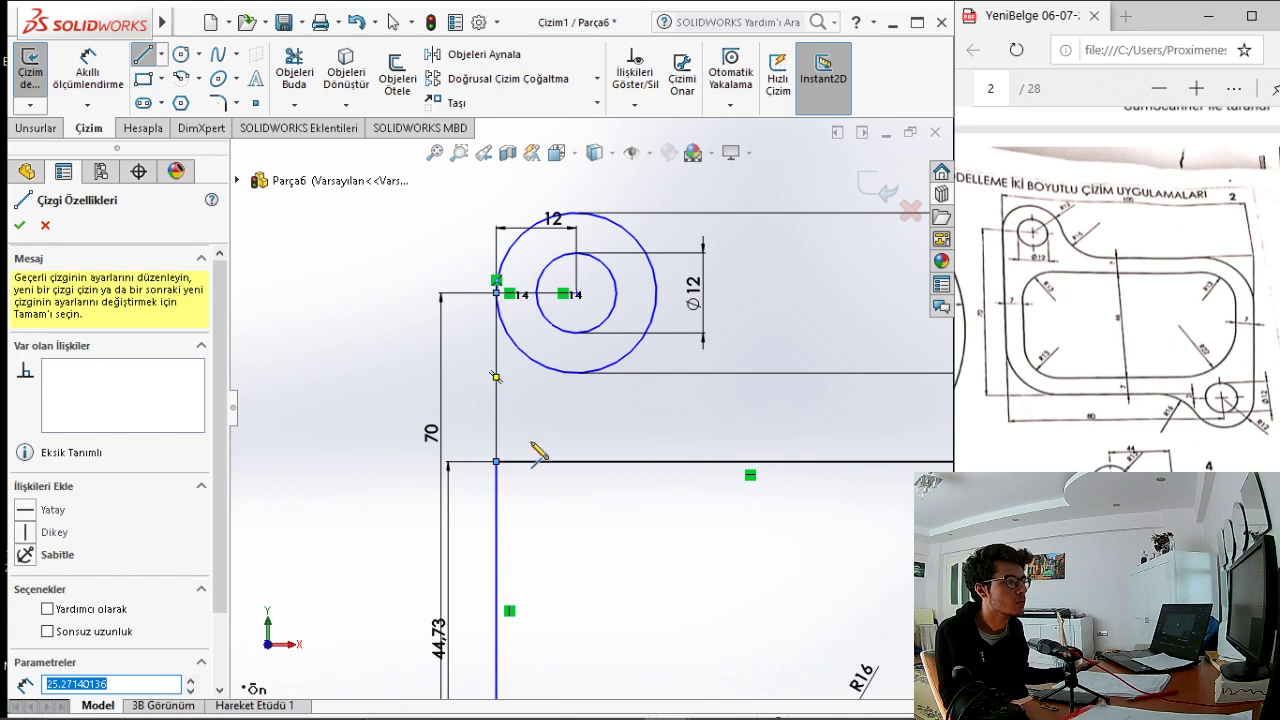
key(Escape)
click(505, 447)
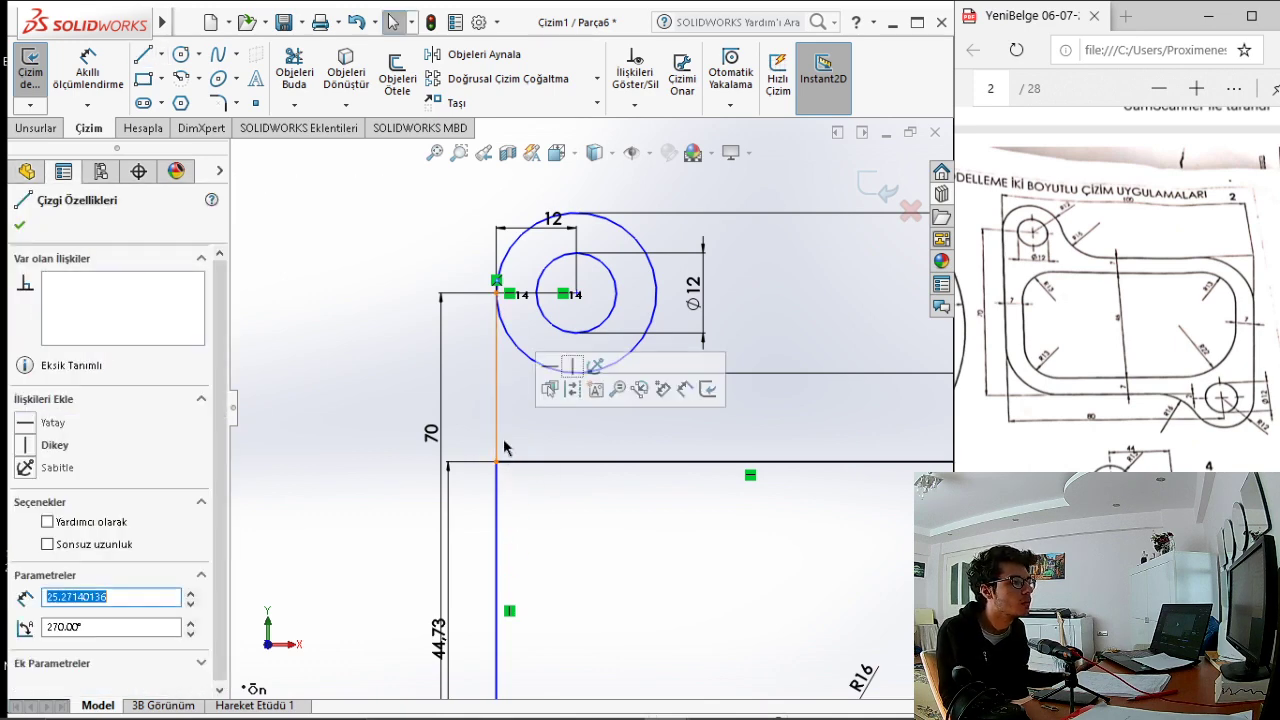
key(Escape)
scroll(592, 410, up, 3)
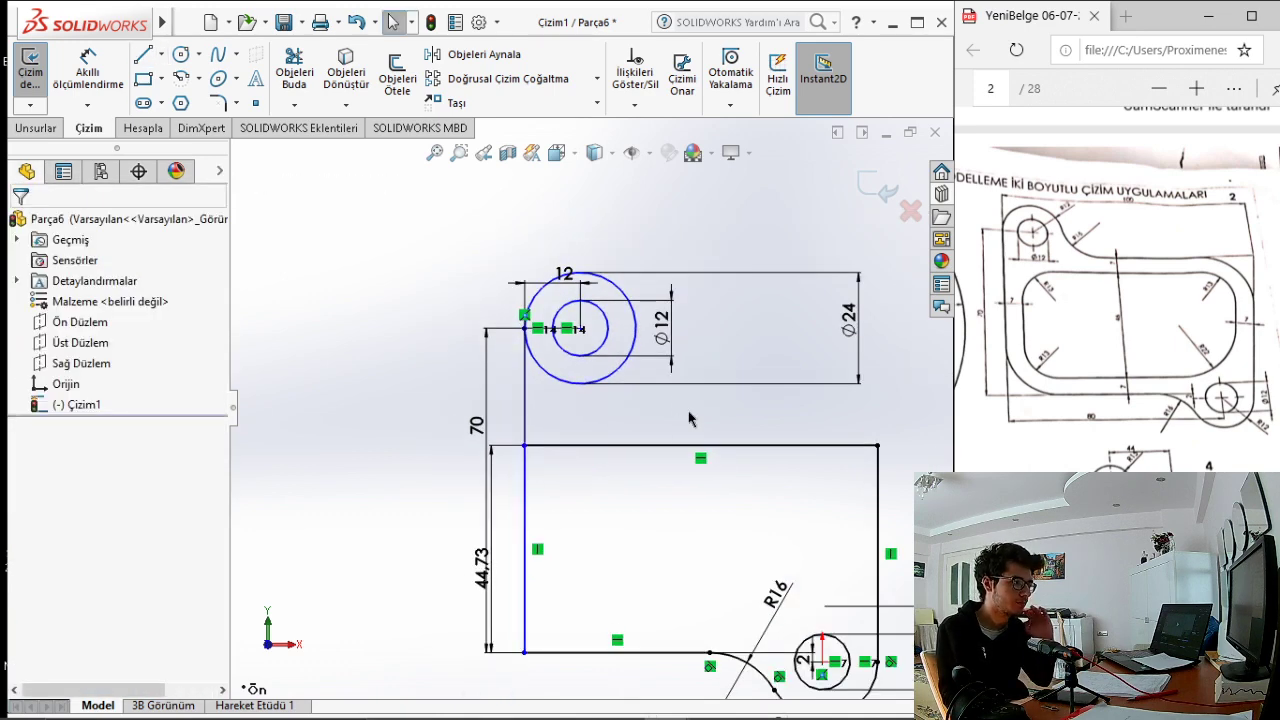
scroll(713, 366, down, 3)
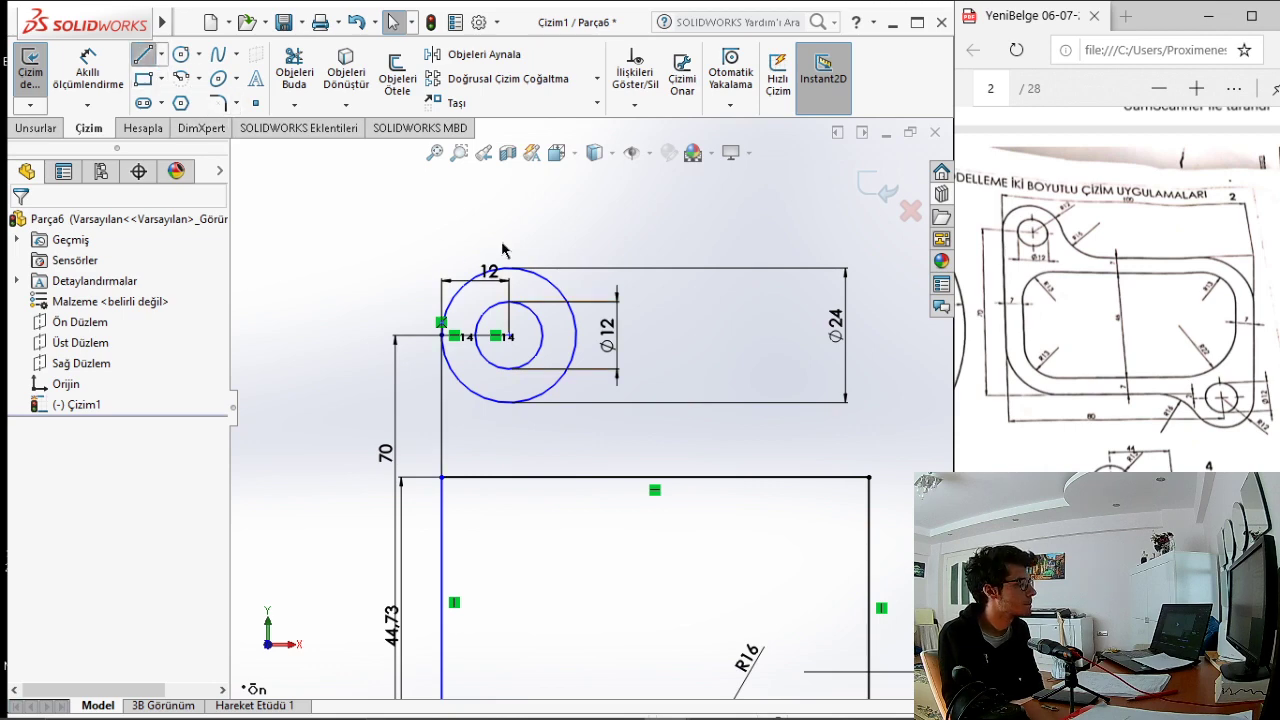
Draw a second vertical line from the circle's right side down to the top edge.
click(575, 335)
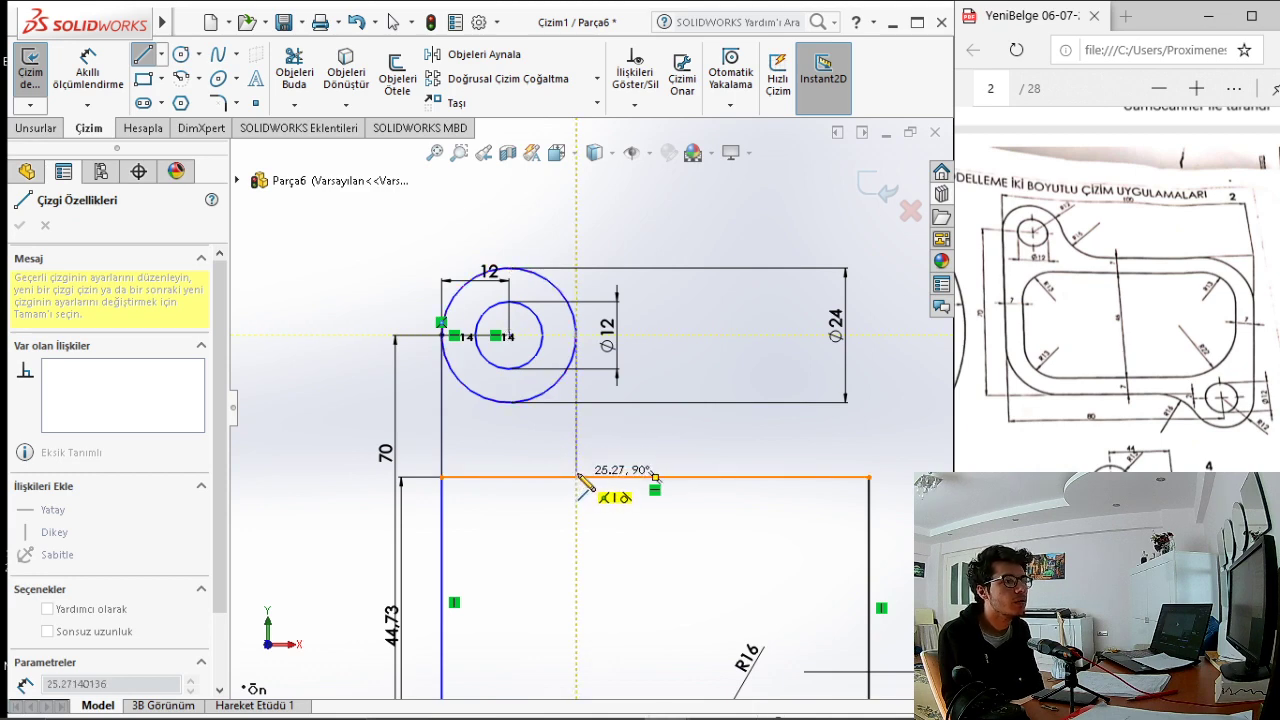
click(576, 477)
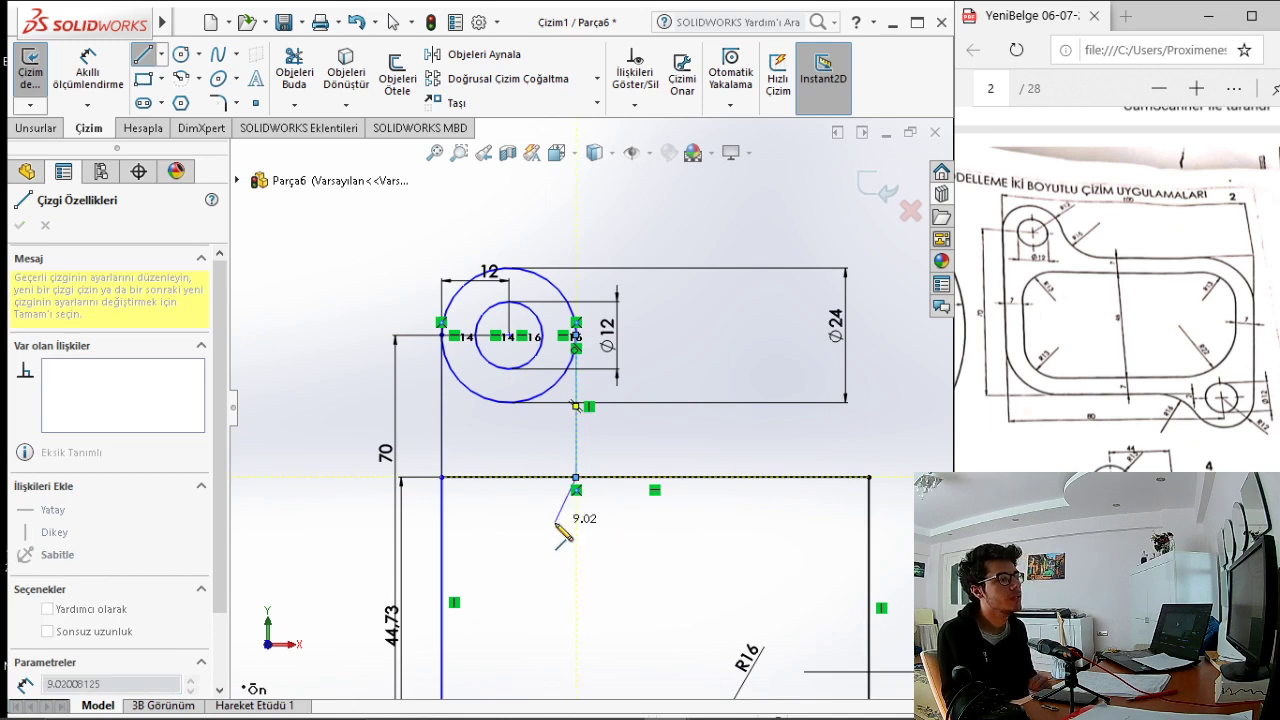
key(Escape)
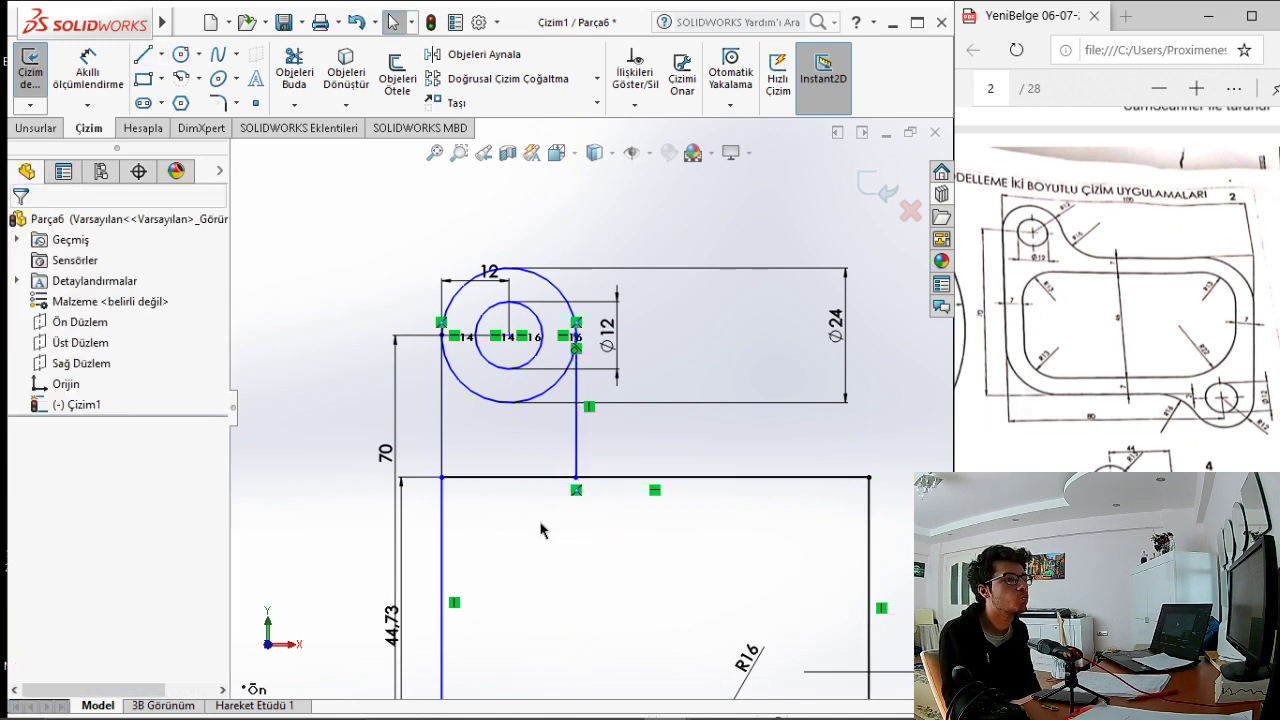
scroll(588, 502, up, 2)
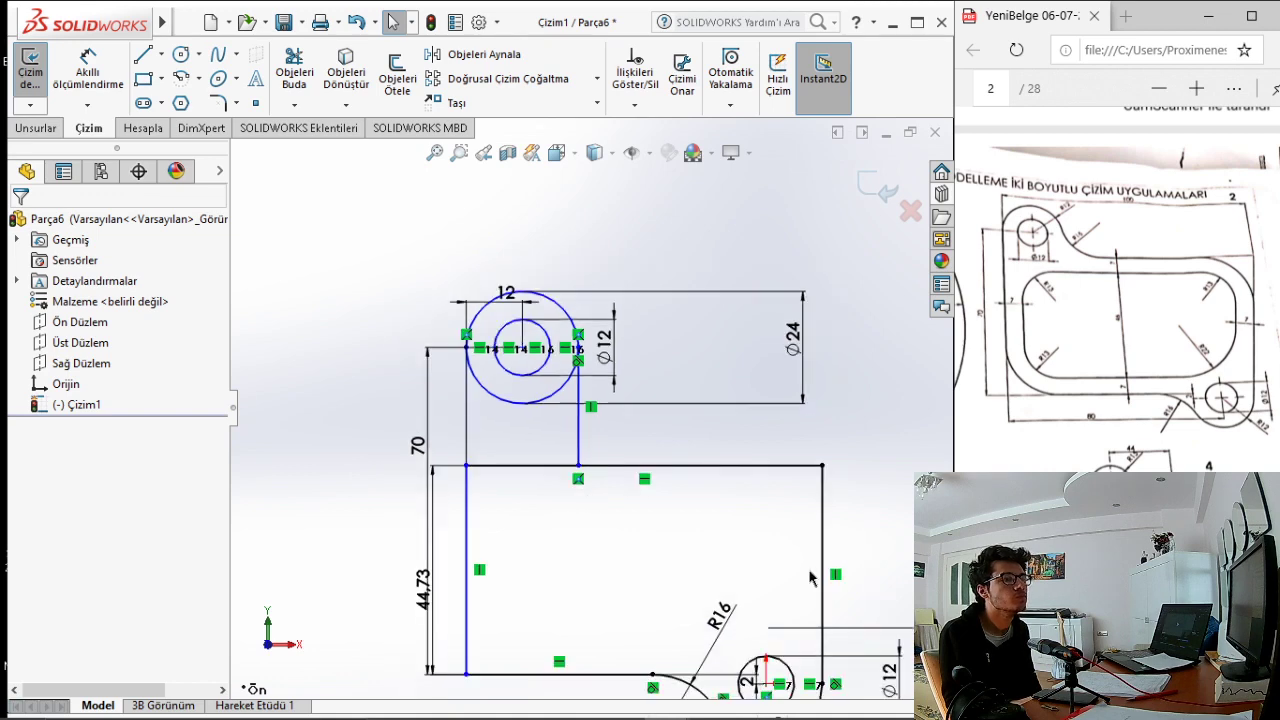
scroll(615, 485, up, 3)
scroll(727, 535, down, 1)
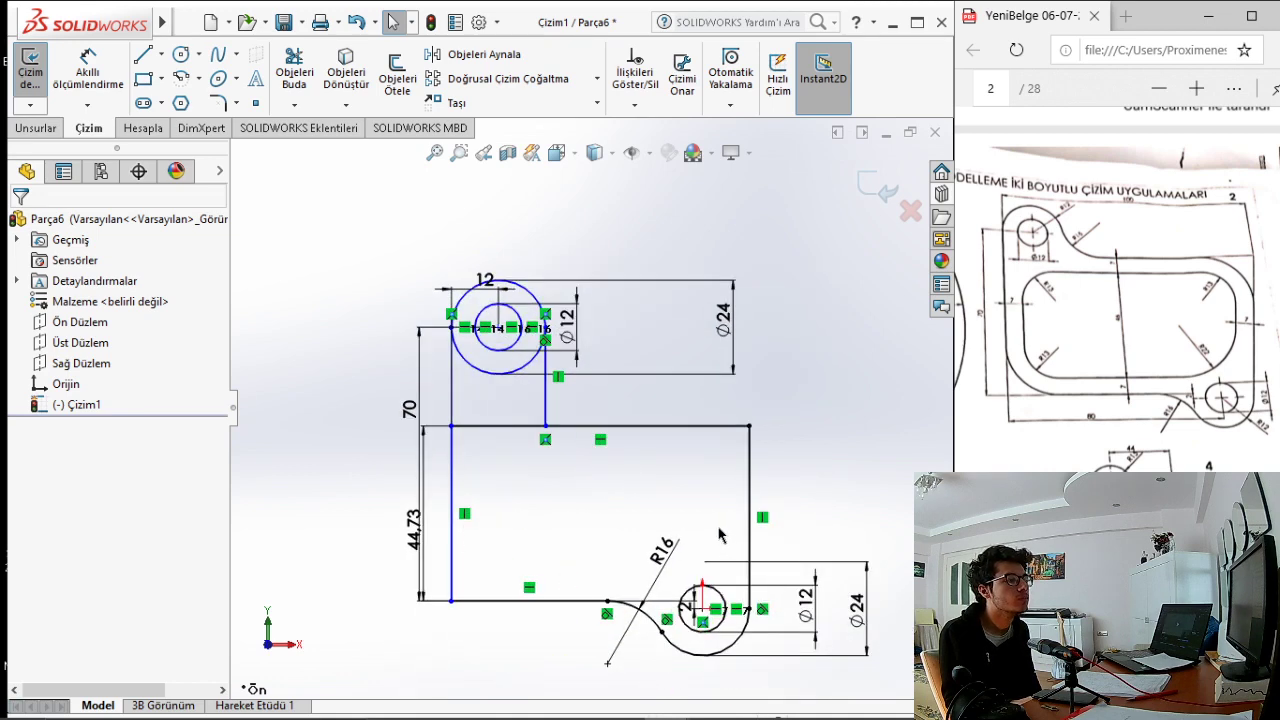
scroll(725, 536, down, 1)
scroll(661, 503, down, 1)
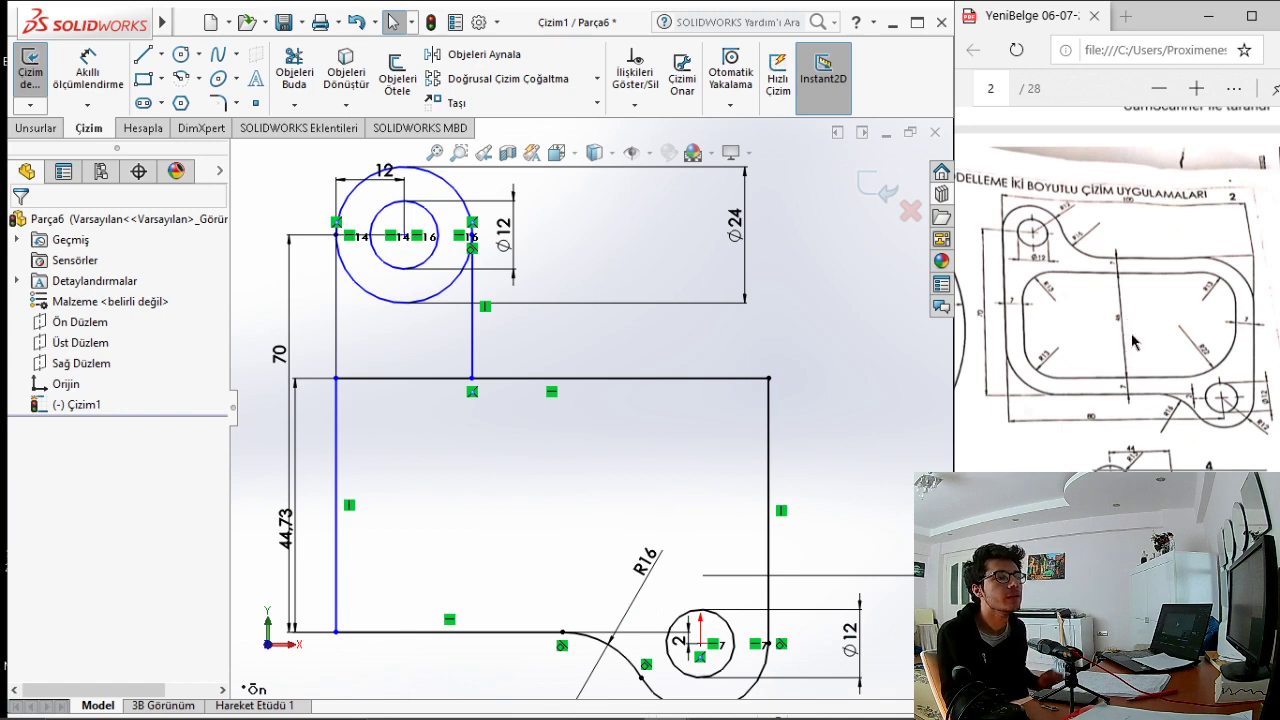
ctrl+scroll(1133, 341, up, 1)
ctrl+scroll(1133, 341, up, 1)
ctrl+scroll(1133, 341, up, 1)
ctrl+scroll(1133, 341, up, 2)
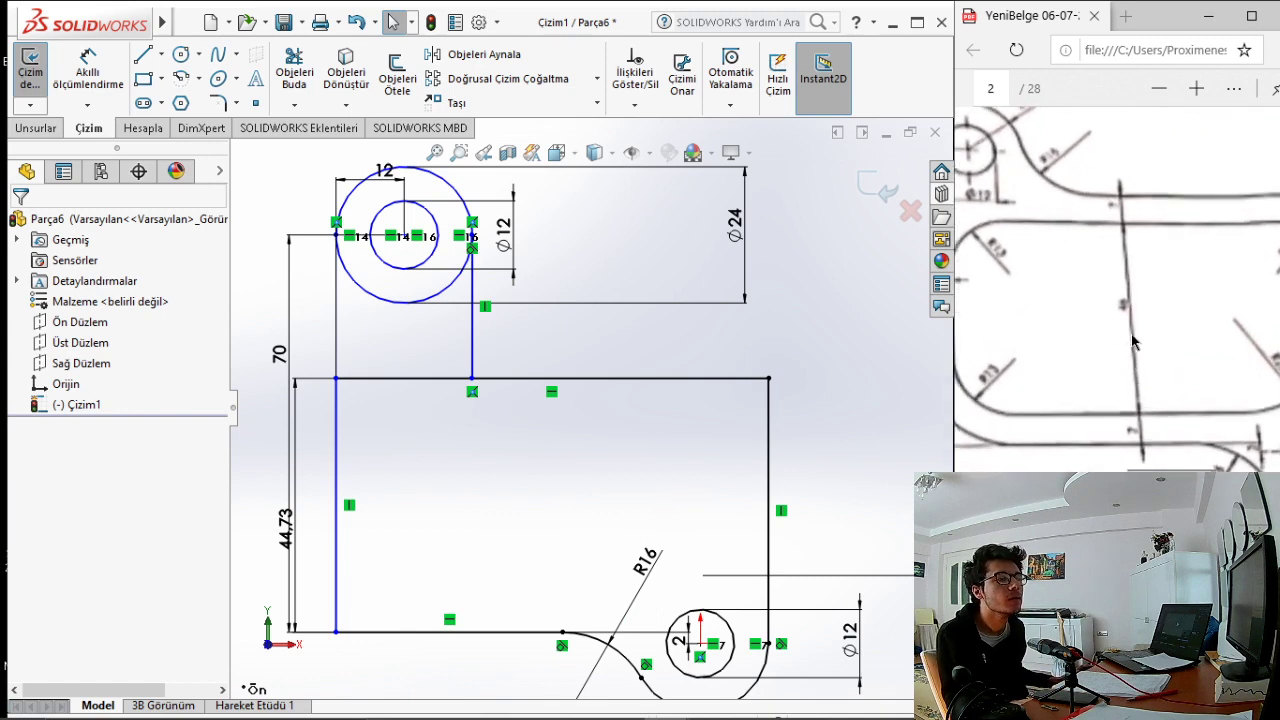
ctrl+scroll(1133, 341, up, 1)
ctrl+scroll(1133, 341, up, 1)
ctrl+scroll(1133, 341, up, 1)
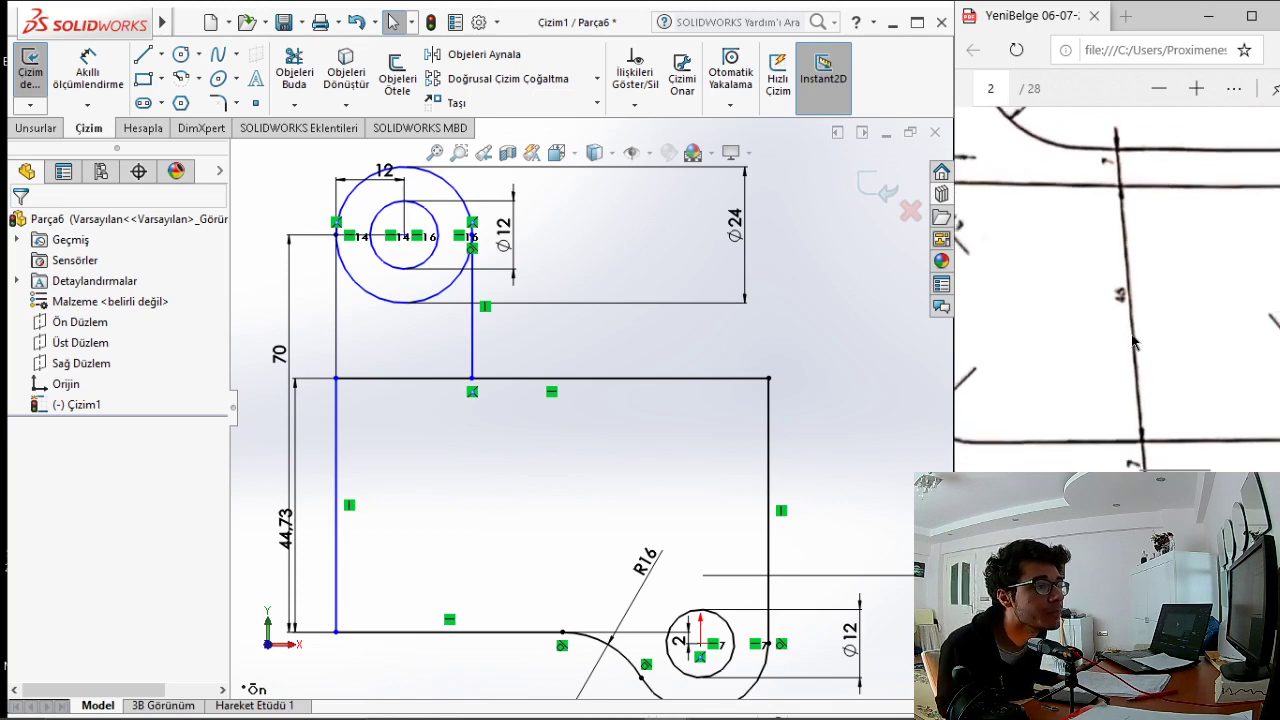
ctrl+scroll(1133, 341, down, 1)
ctrl+scroll(1135, 345, down, 1)
ctrl+scroll(1145, 370, down, 1)
ctrl+scroll(1155, 395, down, 1)
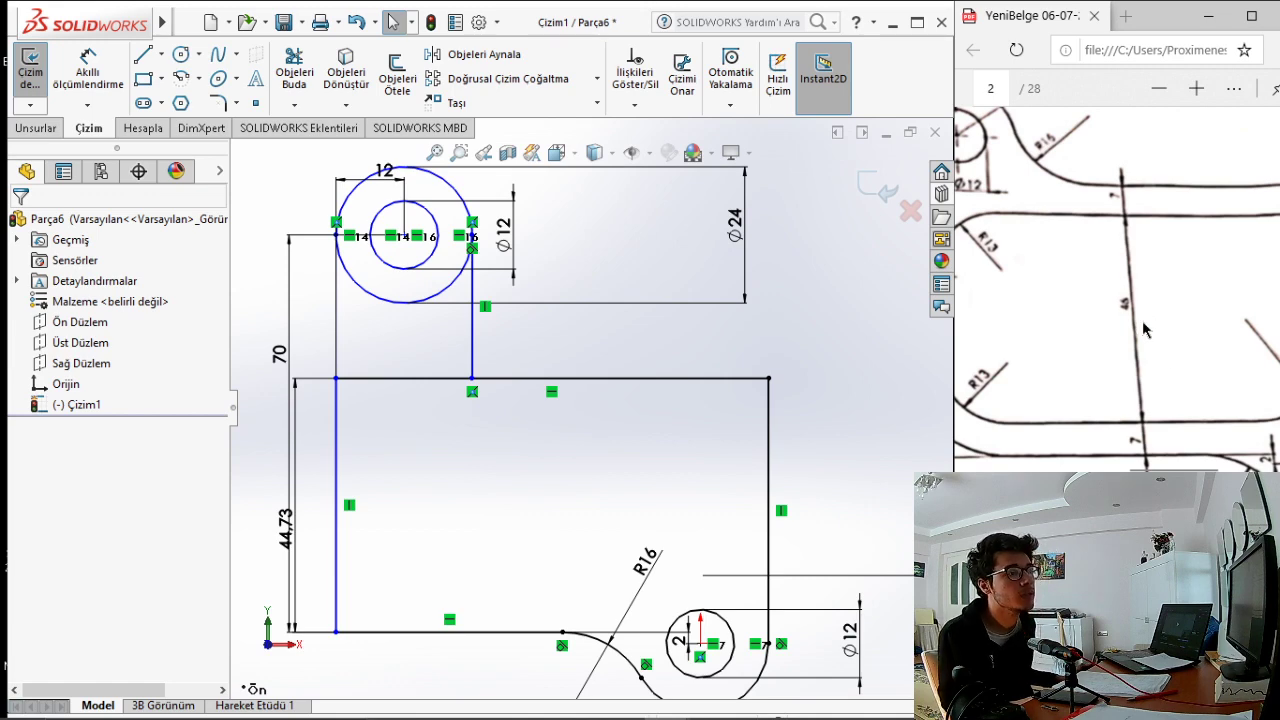
Edit the left 44.73 height dimension to 59, stretching the outline taller.
double_click(298, 537)
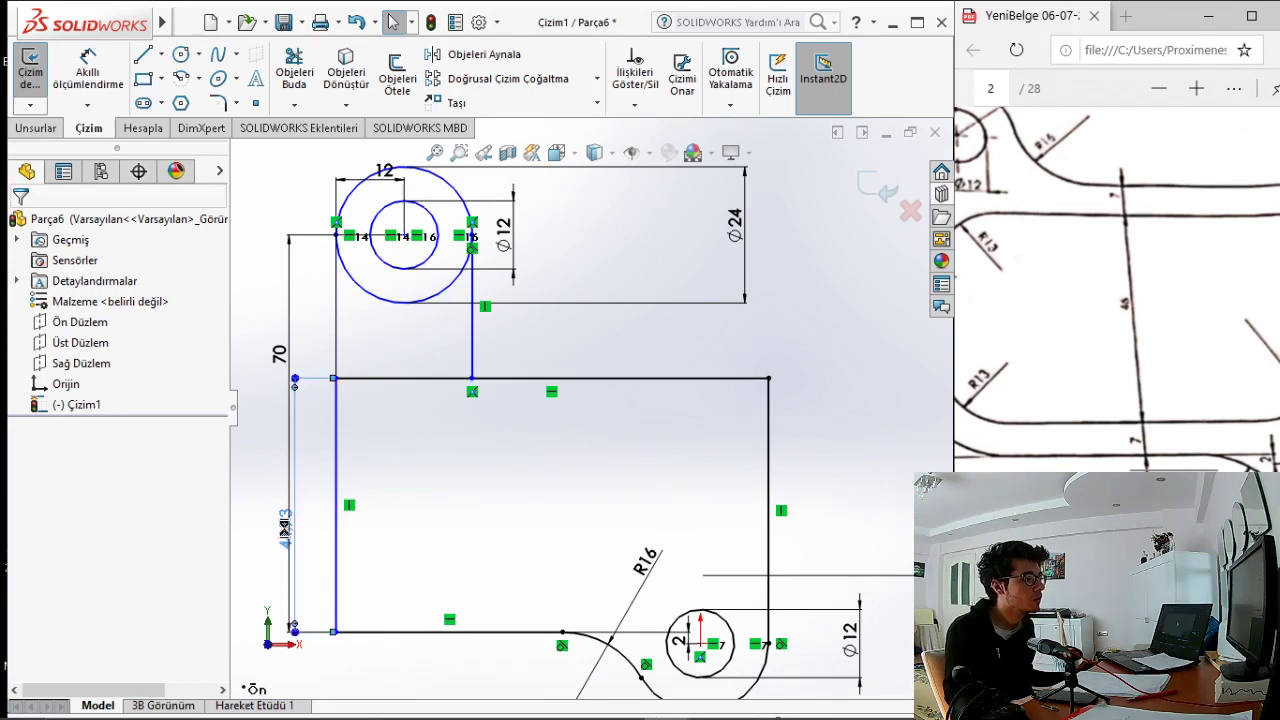
text(57)
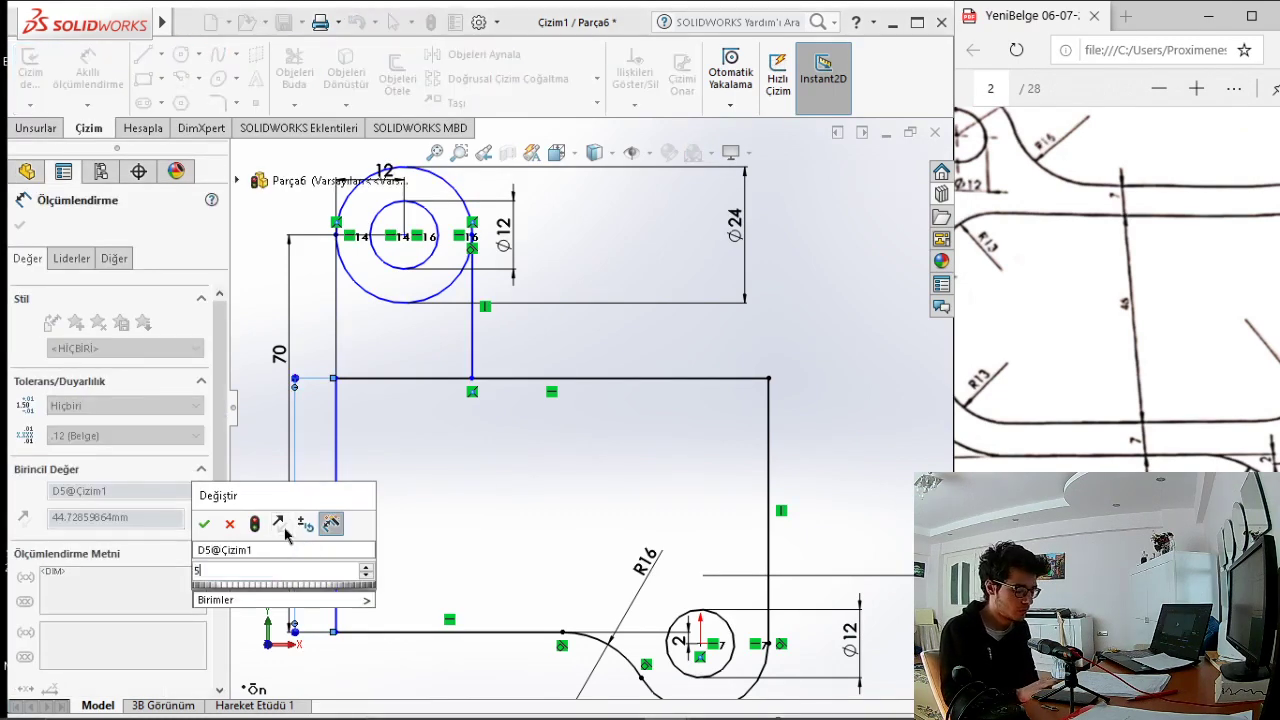
key(Return)
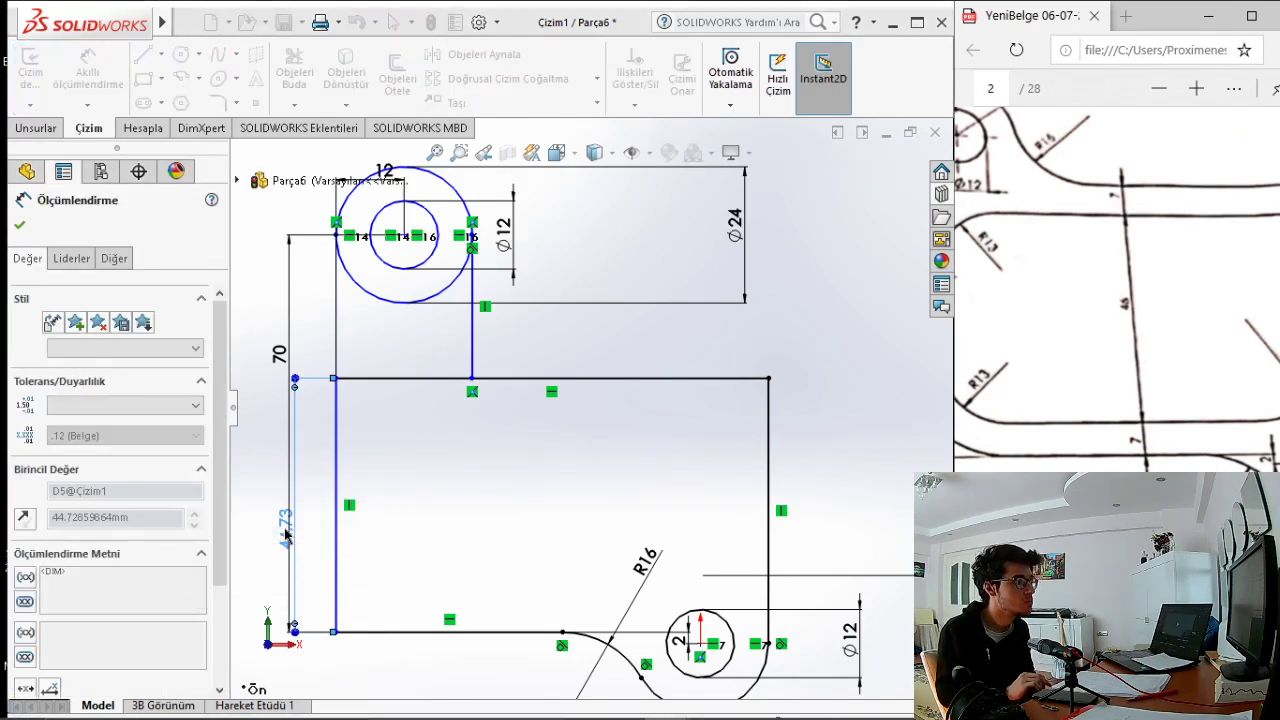
click(297, 75)
scroll(461, 363, down, 2)
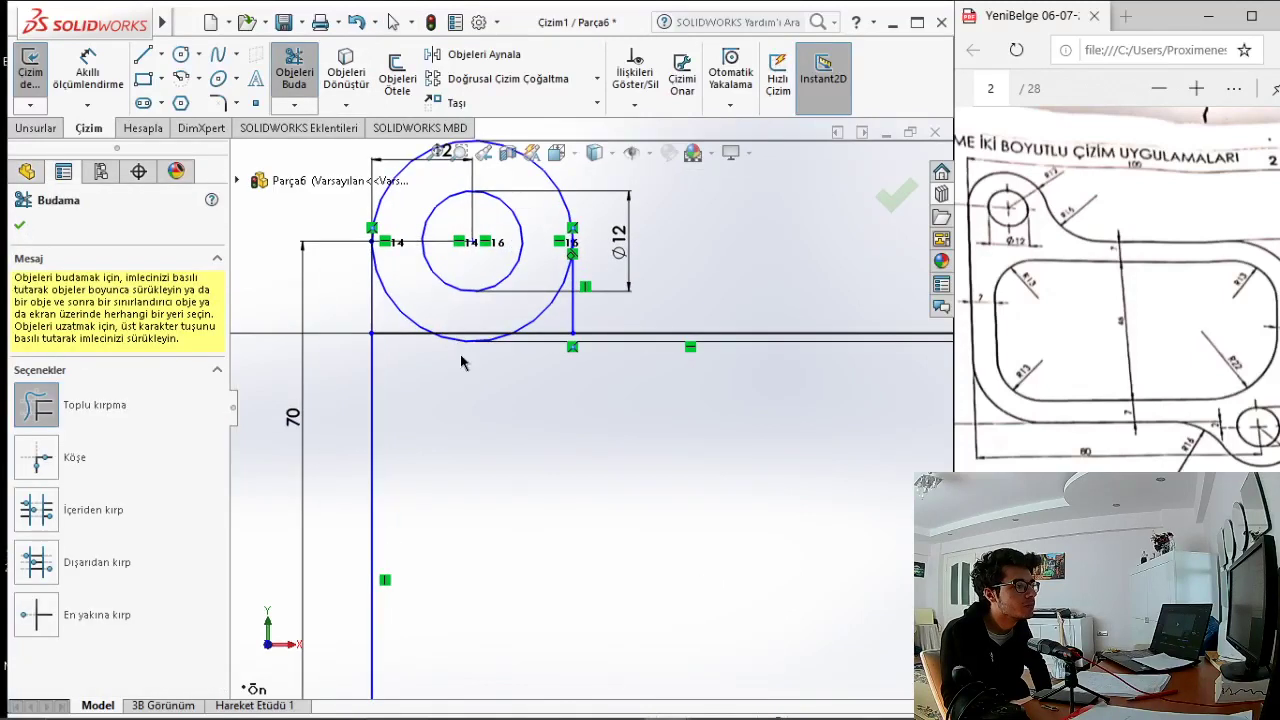
scroll(617, 420, up, 2)
key(Escape)
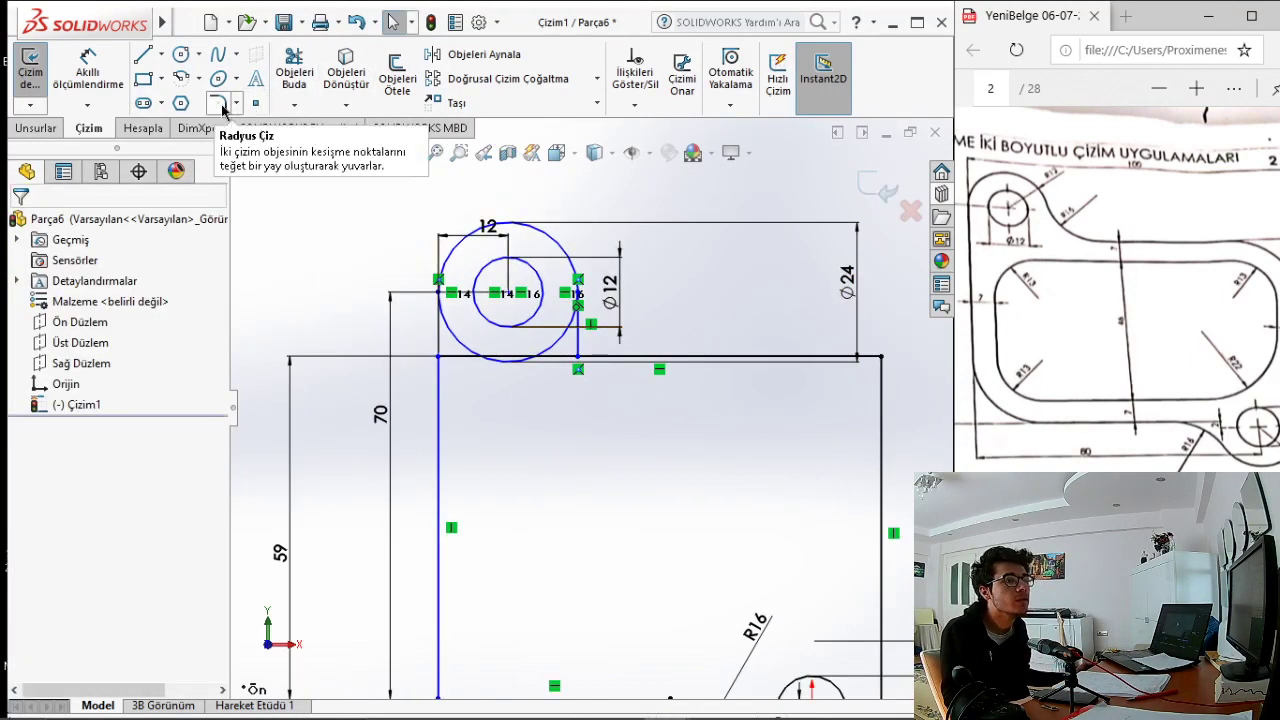
Try a 15 mm sketch fillet on the top edge line, then cancel it.
click(217, 103)
ctrl+scroll(1080, 230, up, 2)
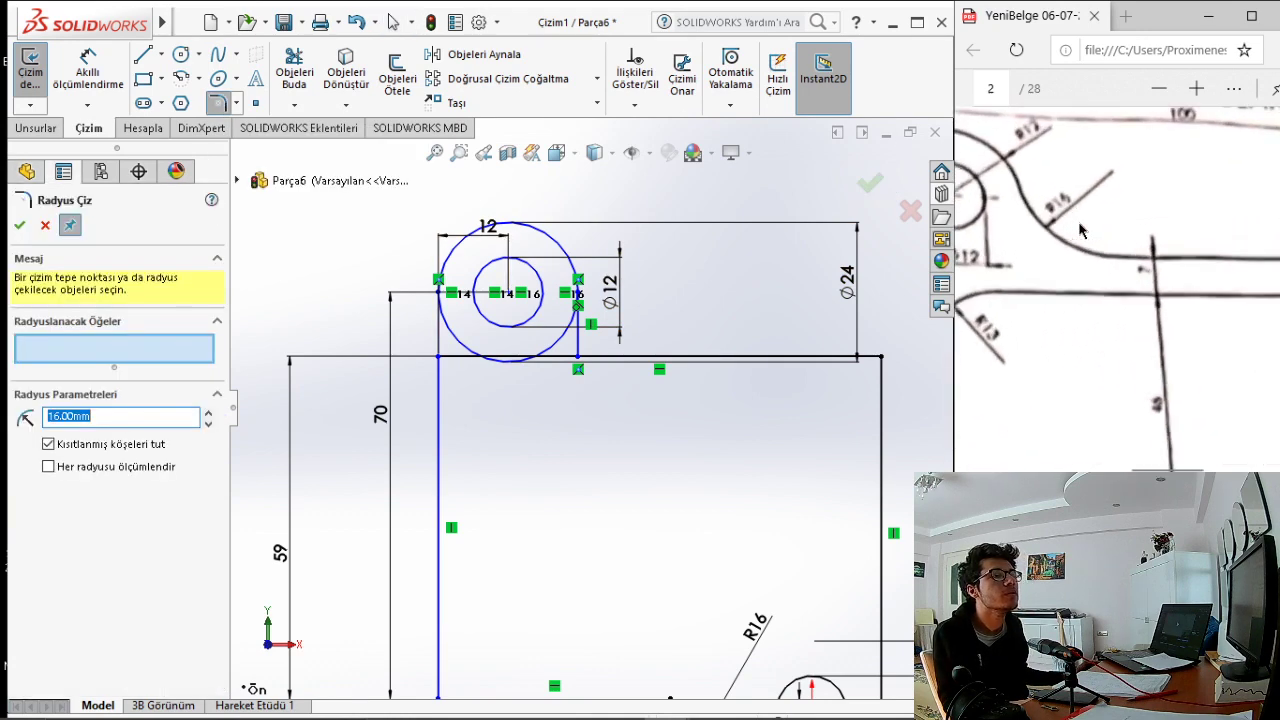
ctrl+scroll(1100, 220, up, 1)
ctrl+scroll(1115, 208, up, 1)
ctrl+scroll(1143, 223, down, 2)
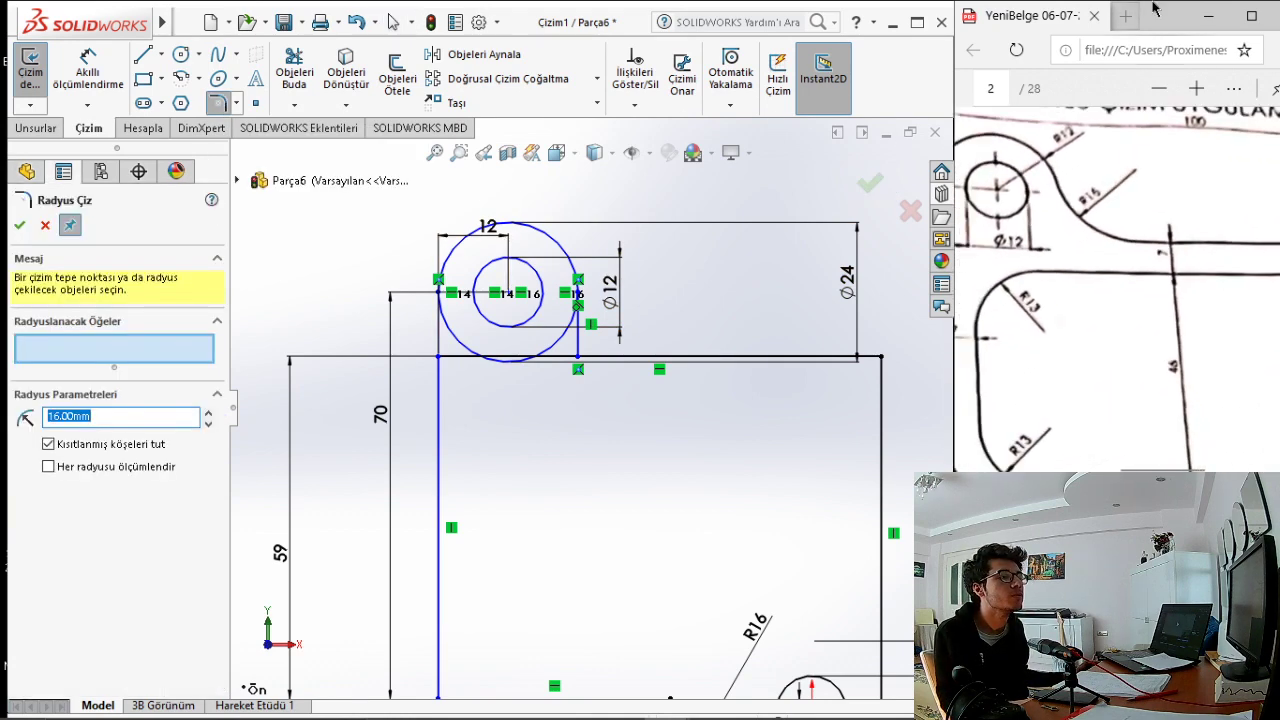
ctrl+scroll(1143, 223, down, 1)
ctrl+scroll(1143, 223, down, 1)
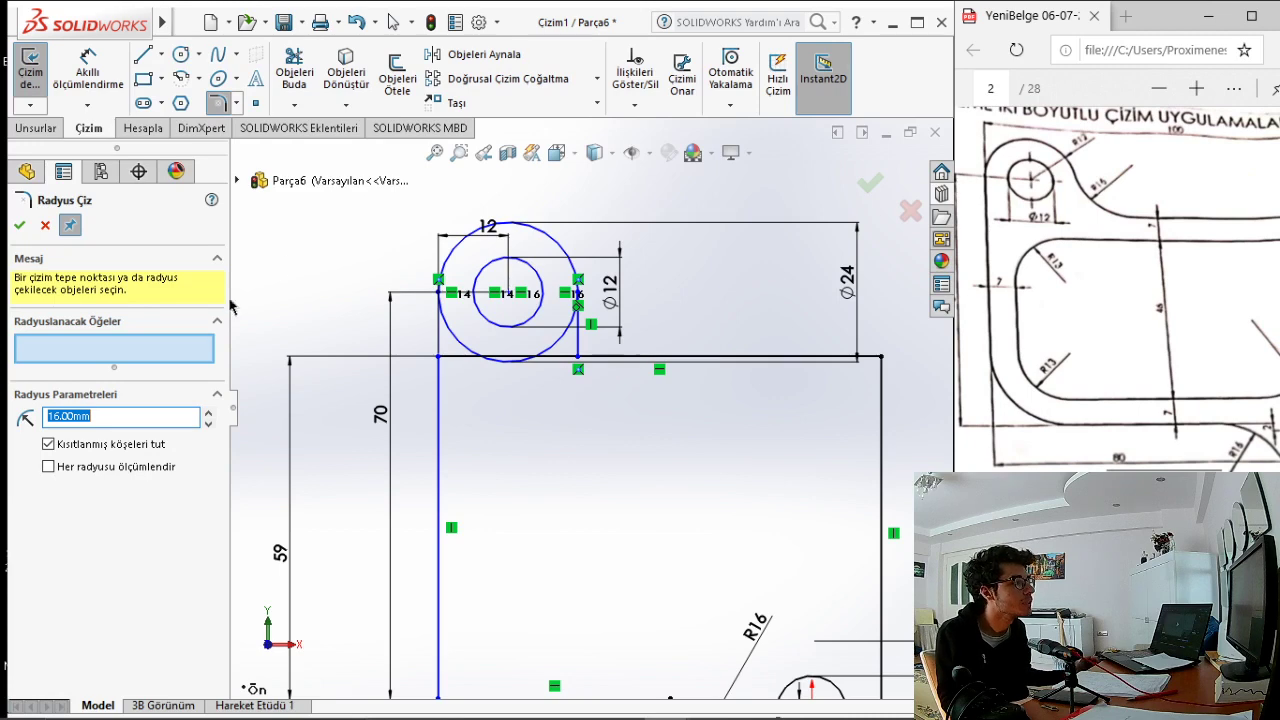
text(15)
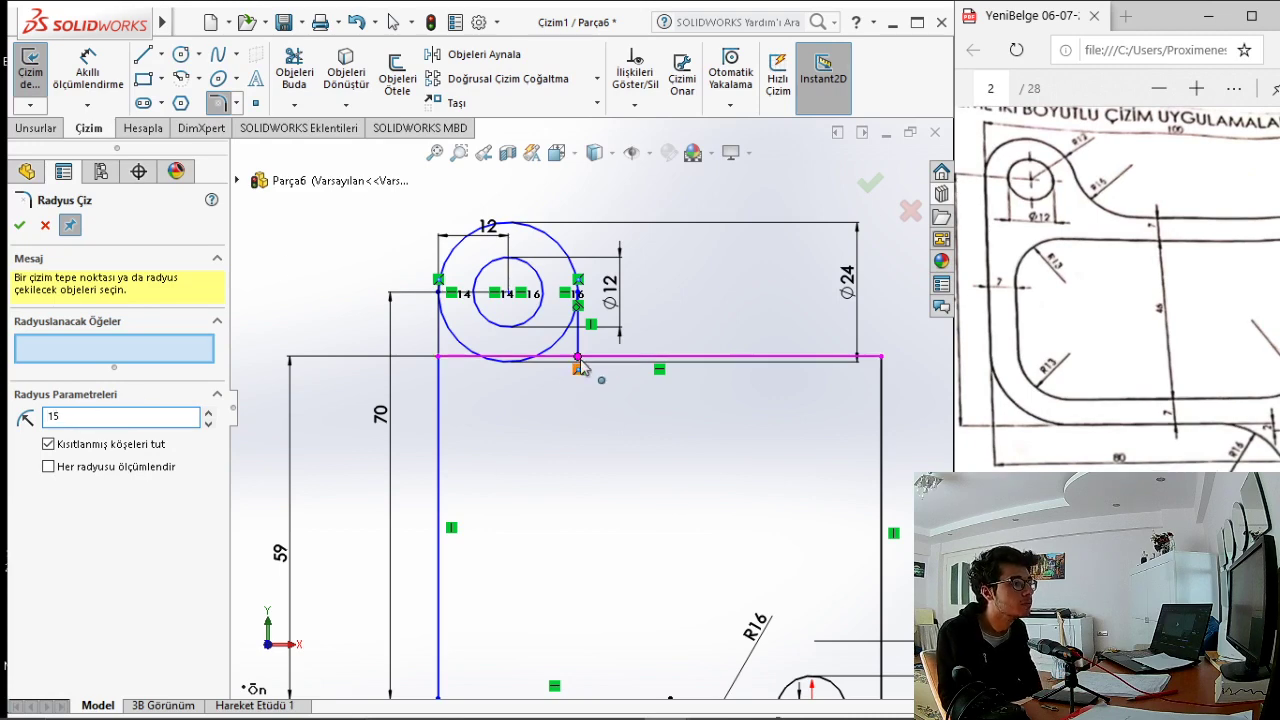
key(Return)
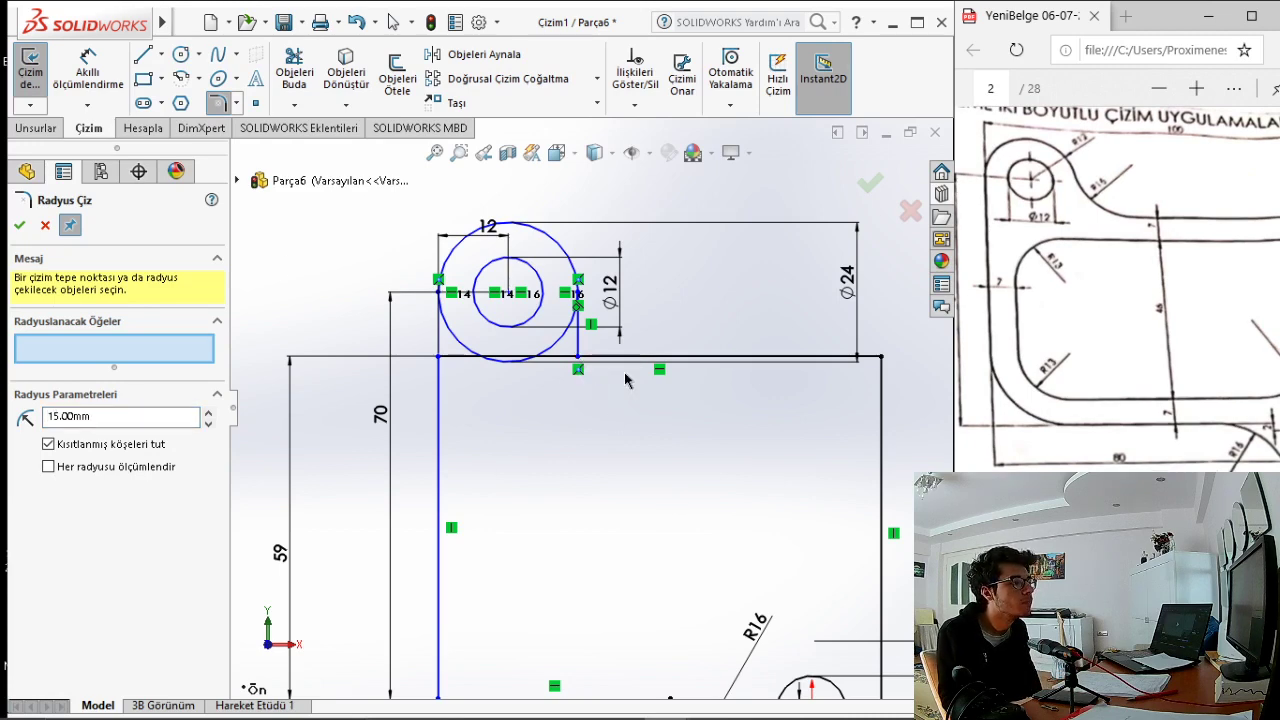
click(600, 357)
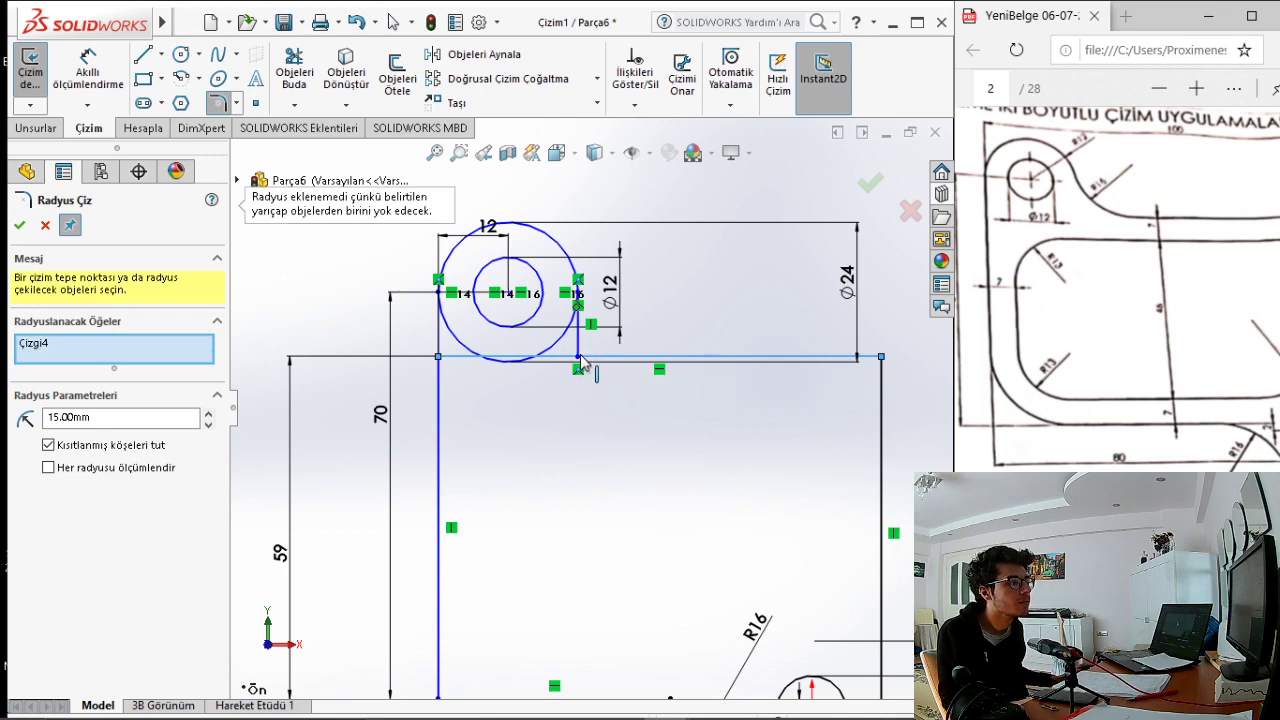
key(Escape)
key(Escape)
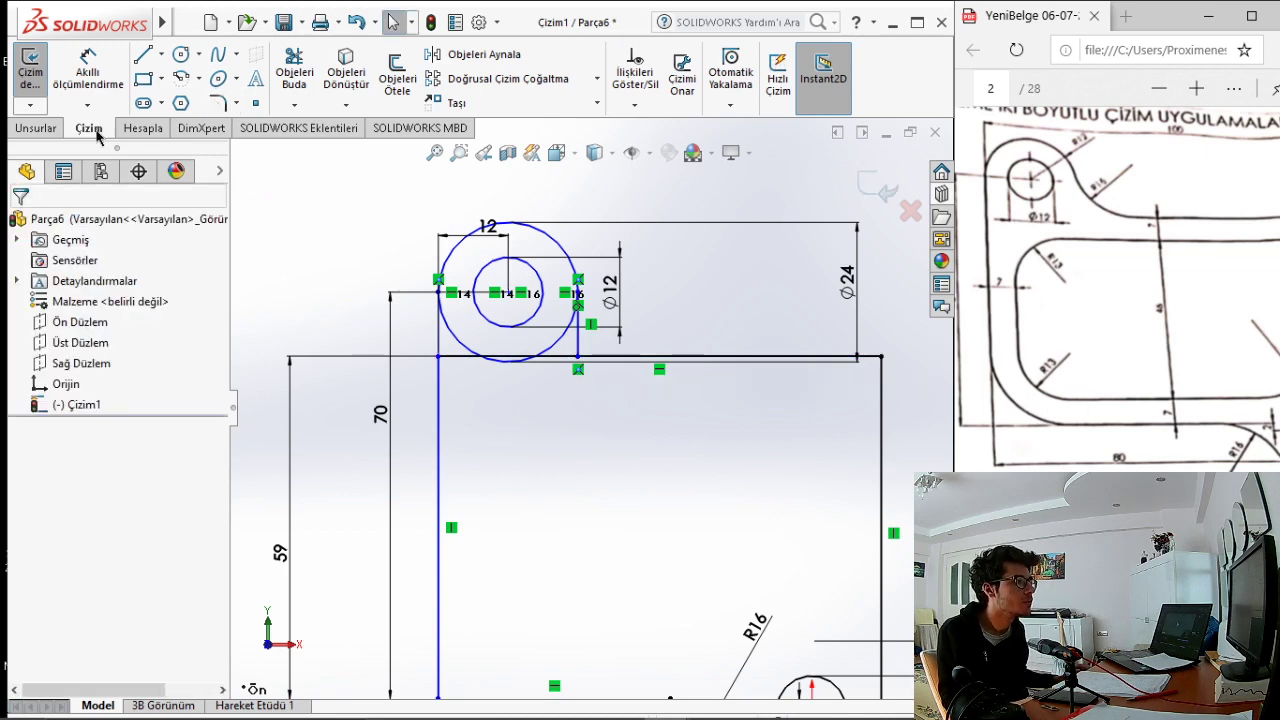
Draw a circle right of the Ø24 circle and dimension it Ø30.
click(654, 291)
click(697, 306)
key(Escape)
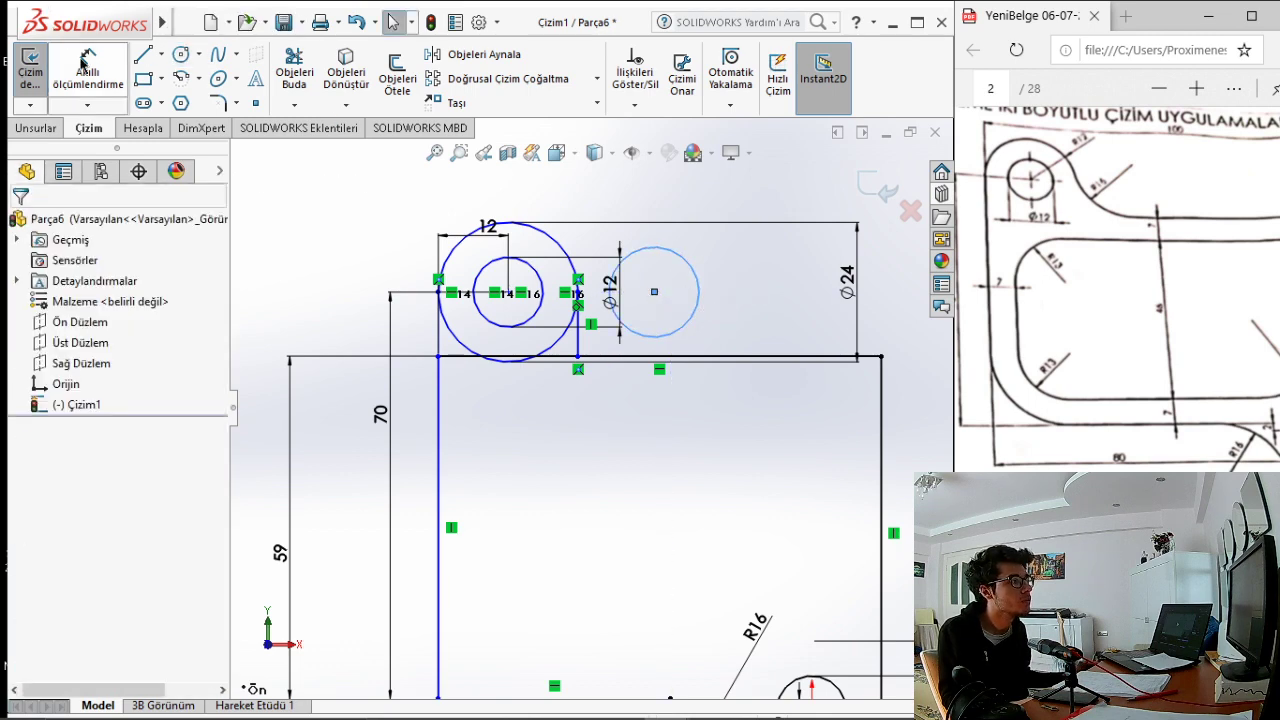
click(84, 62)
click(688, 322)
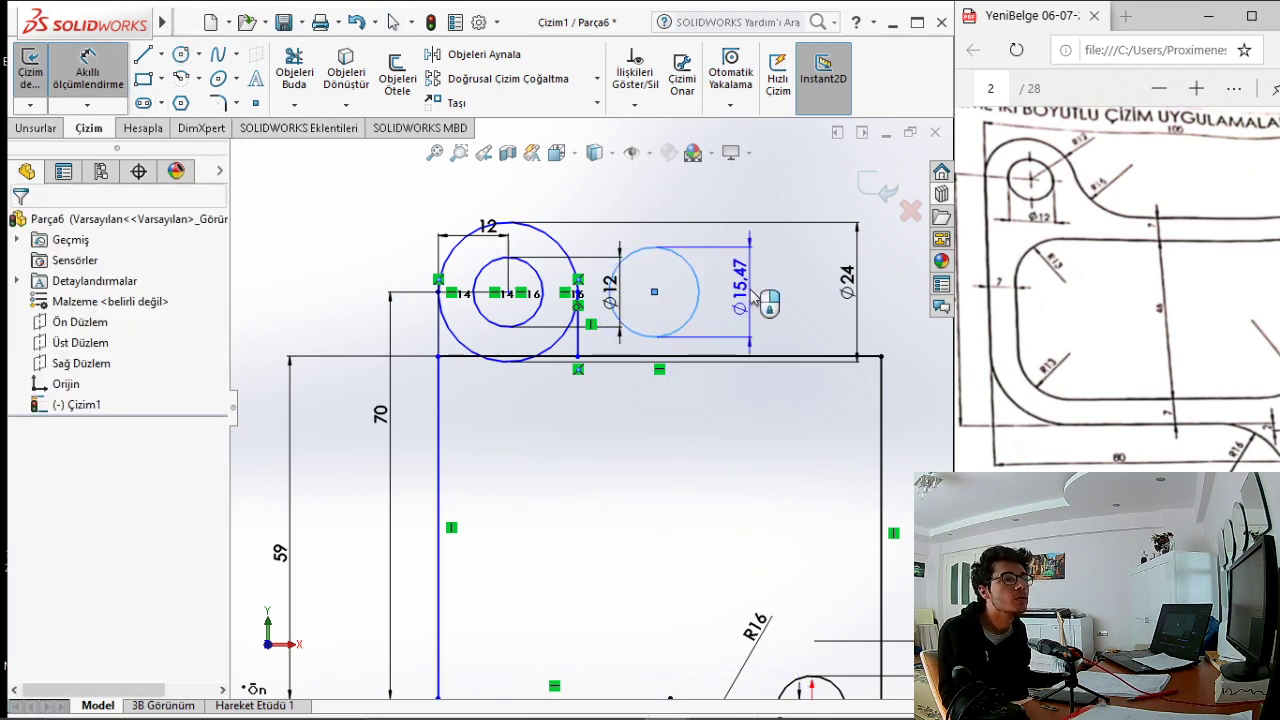
click(866, 319)
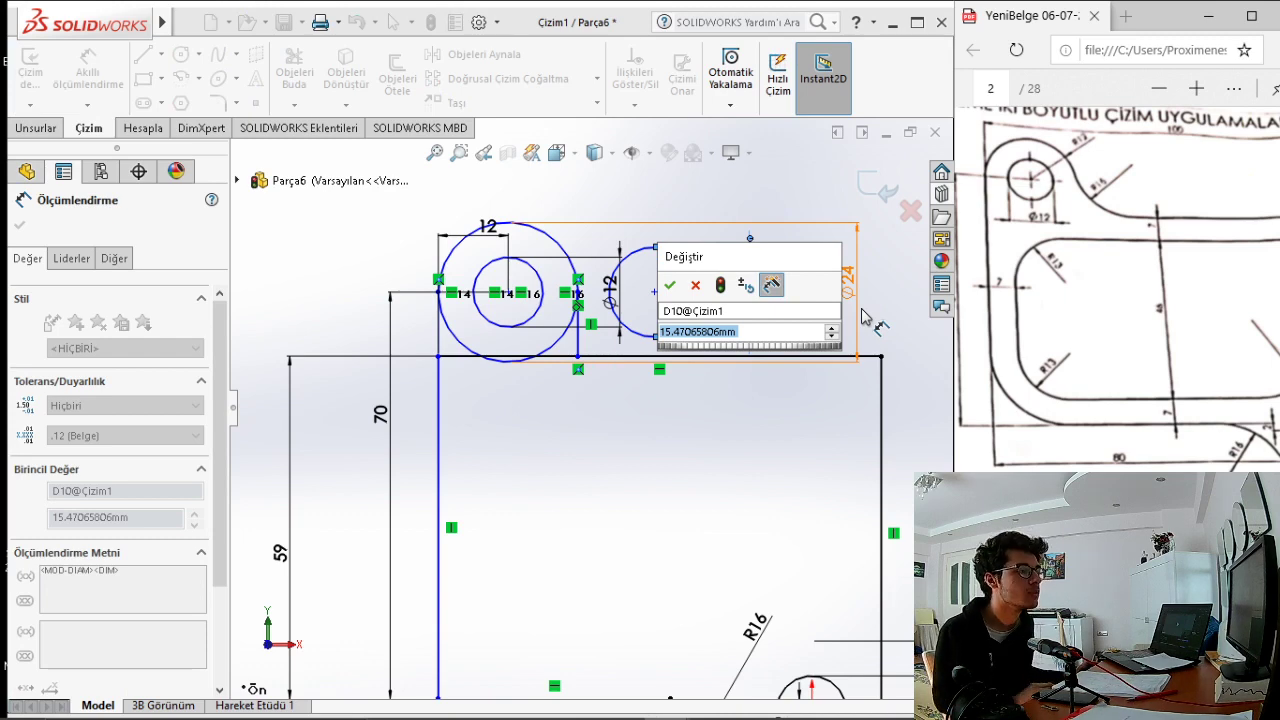
key(Return)
text(30)
key(Return)
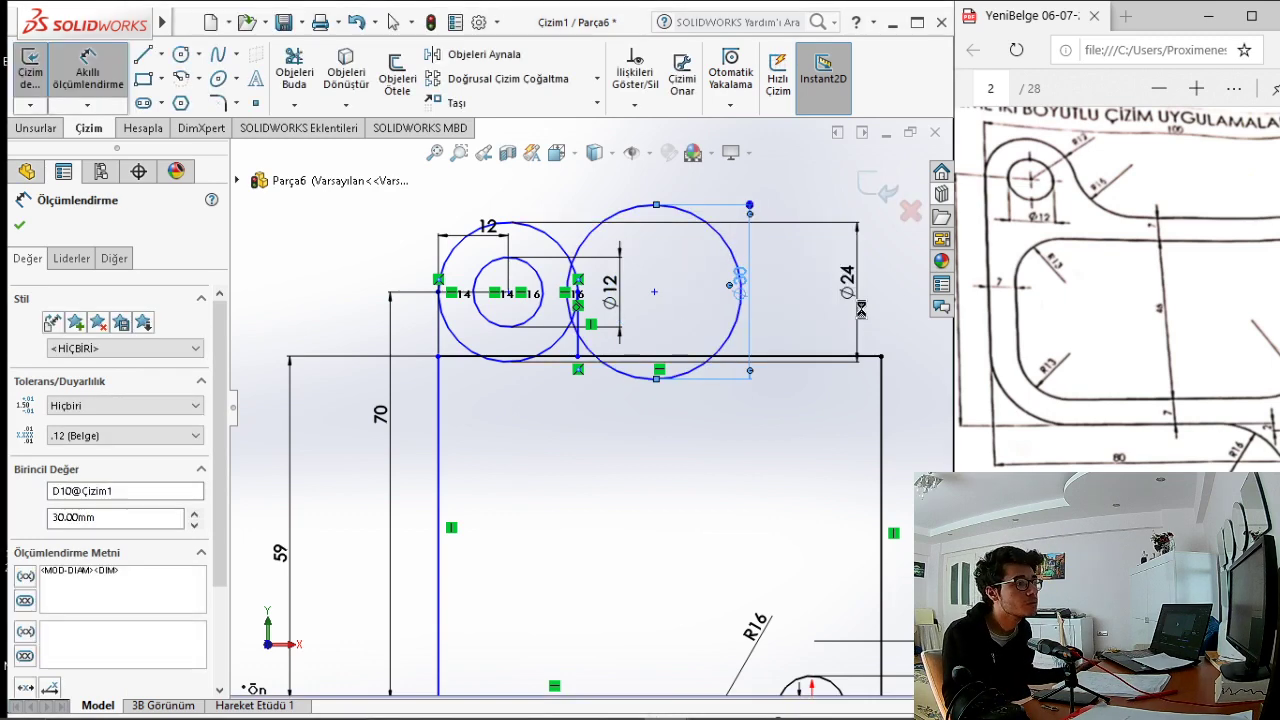
key(Escape)
Drag the Ø30 circle's centre up above the outline's top edge.
click(655, 291)
drag(663, 286, 666, 271)
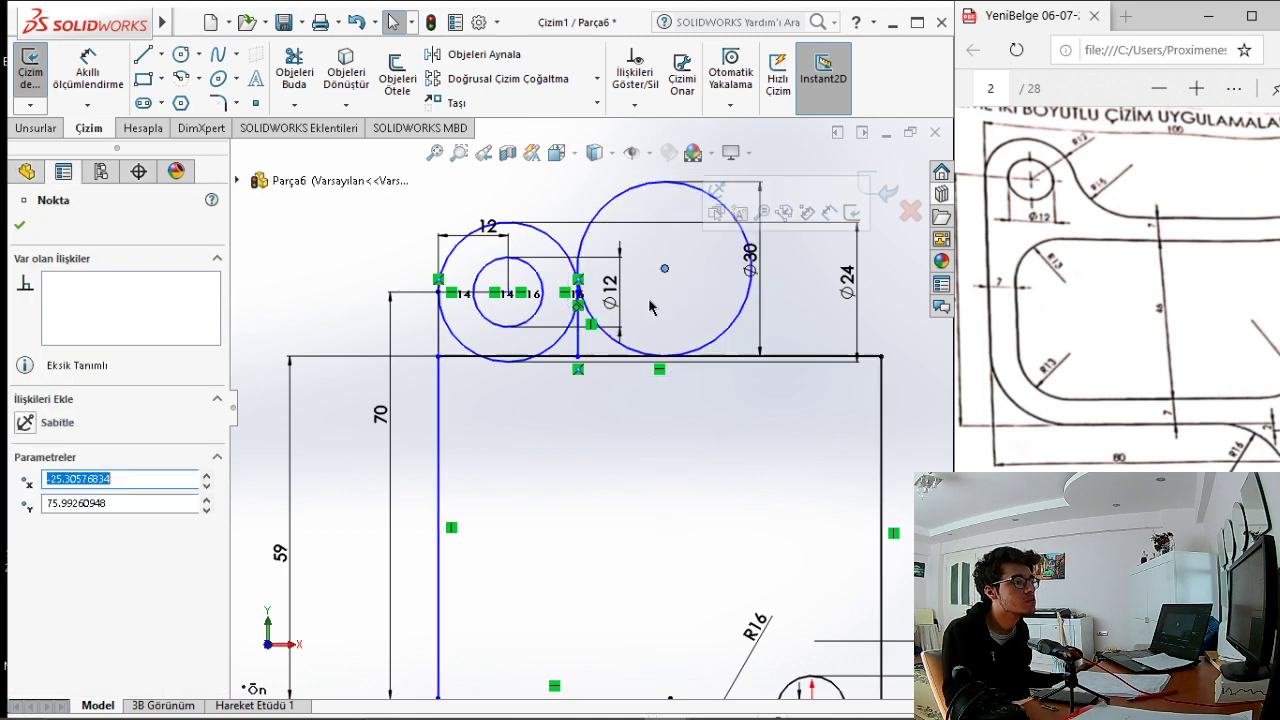
key(Escape)
Make the Ø30 circle tangent to the outline's top line.
scroll(662, 324, down, 3)
scroll(662, 324, down, 2)
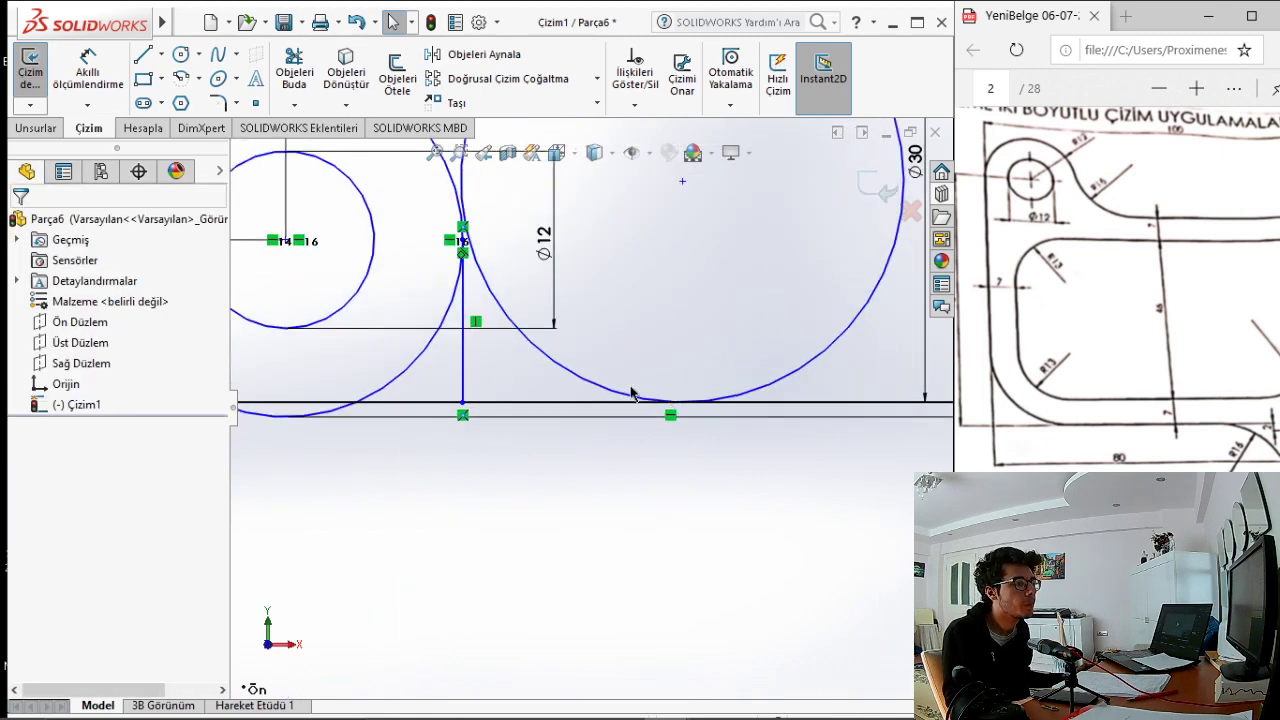
click(641, 401)
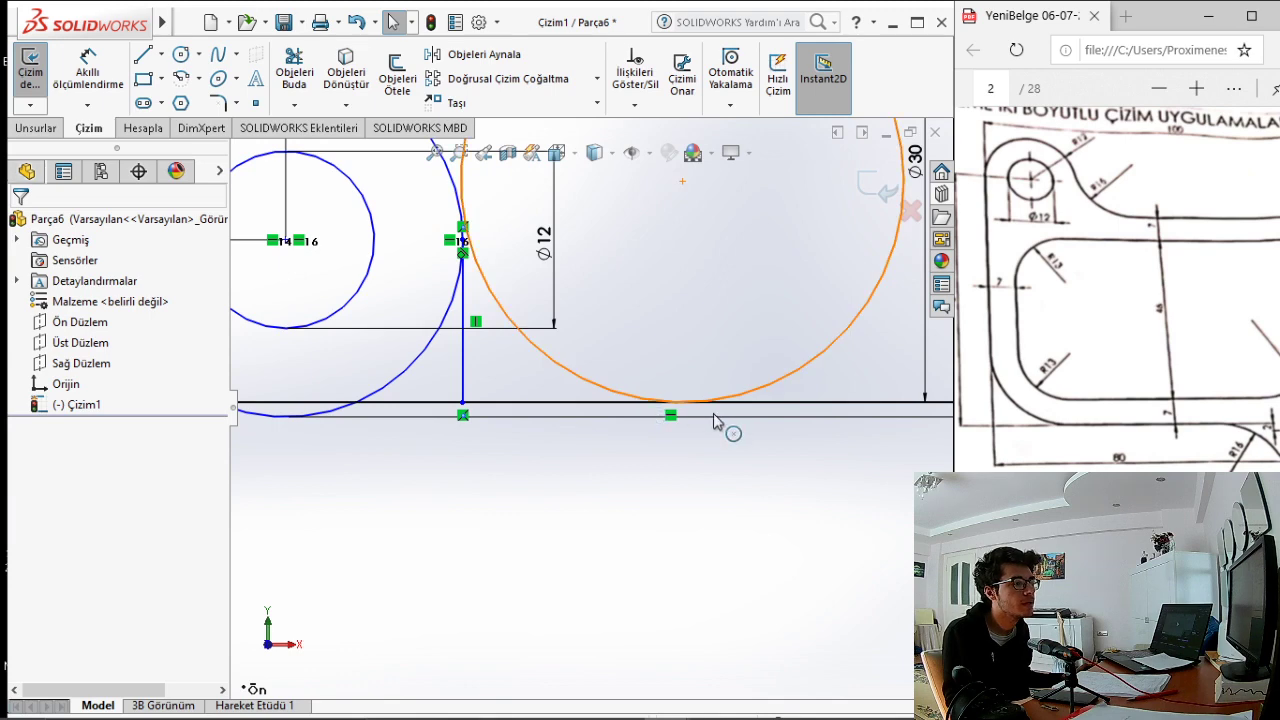
ctrl+click(630, 408)
click(26, 527)
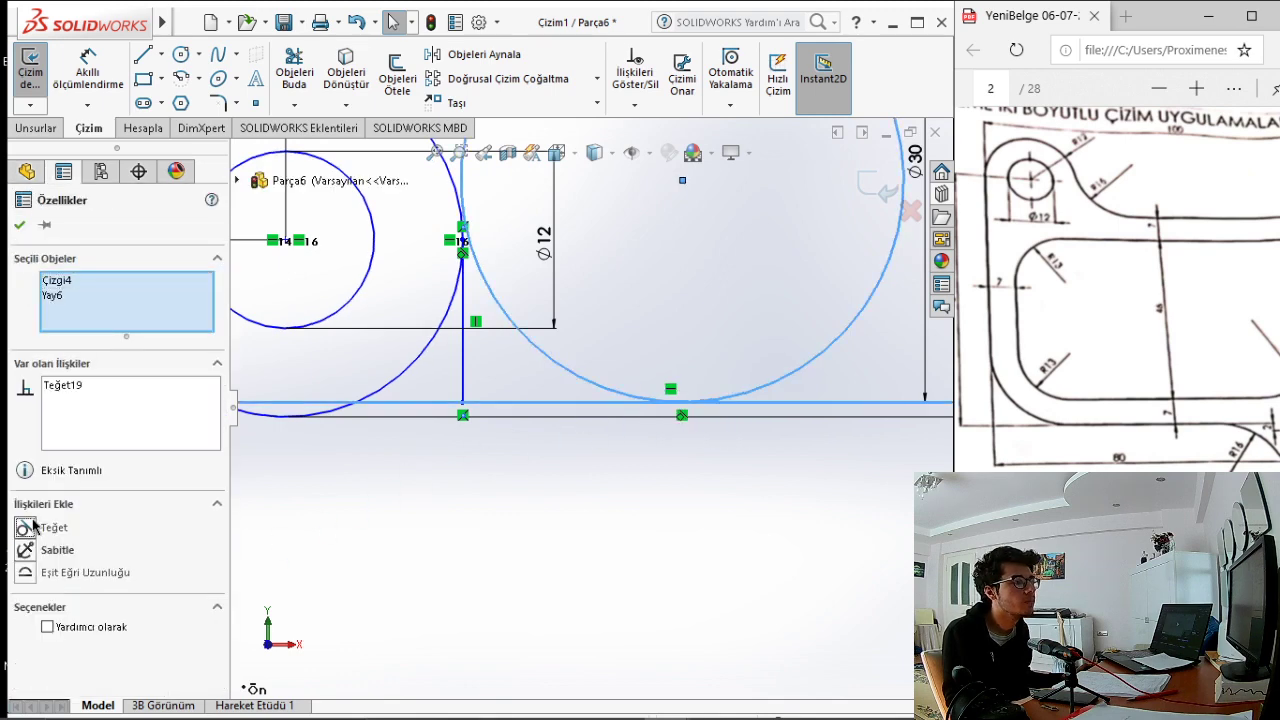
key(Escape)
Make the Ø30 circle tangent to the neighbouring top-left lobe circle.
scroll(503, 325, down, 1)
scroll(503, 325, down, 1)
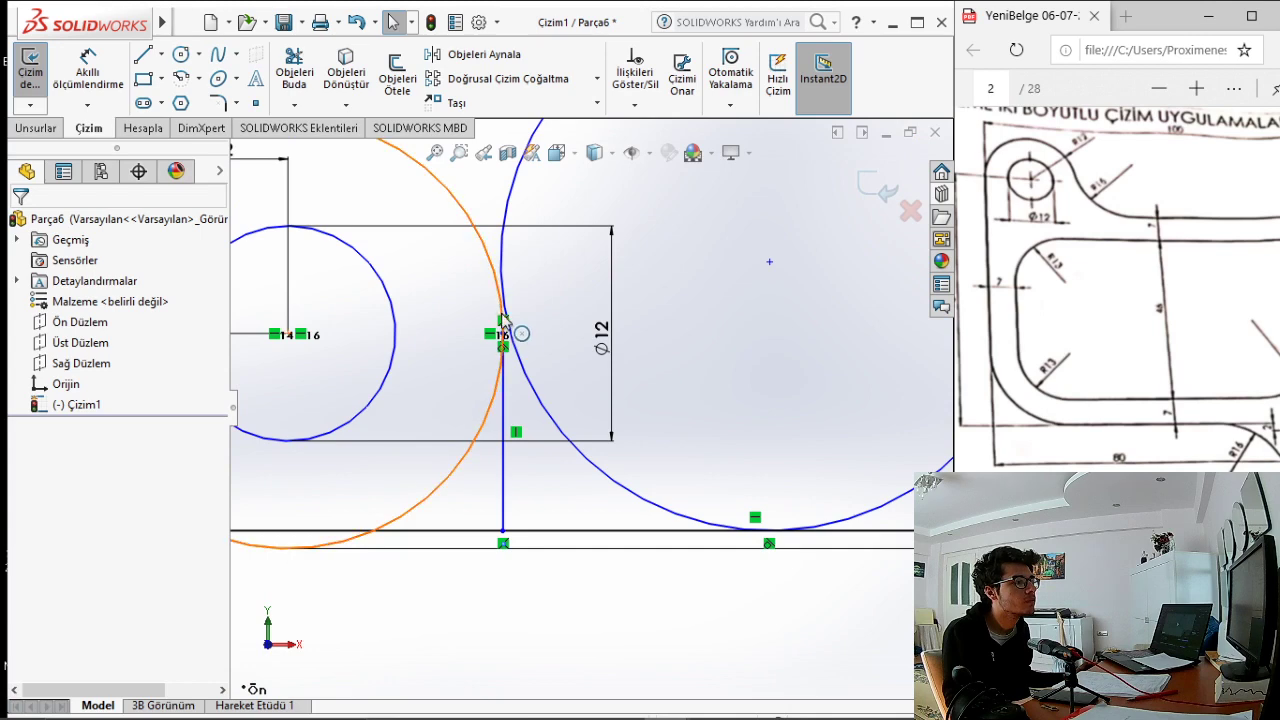
click(503, 318)
ctrl+click(524, 362)
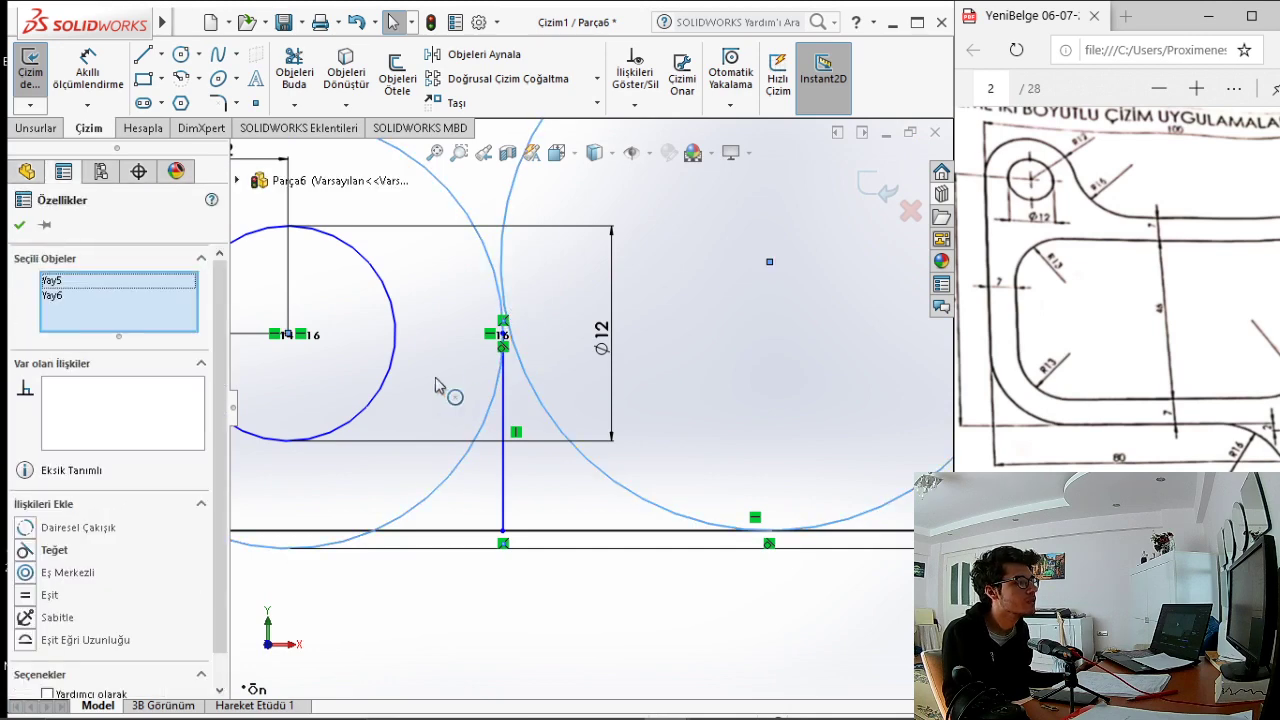
click(25, 550)
key(Escape)
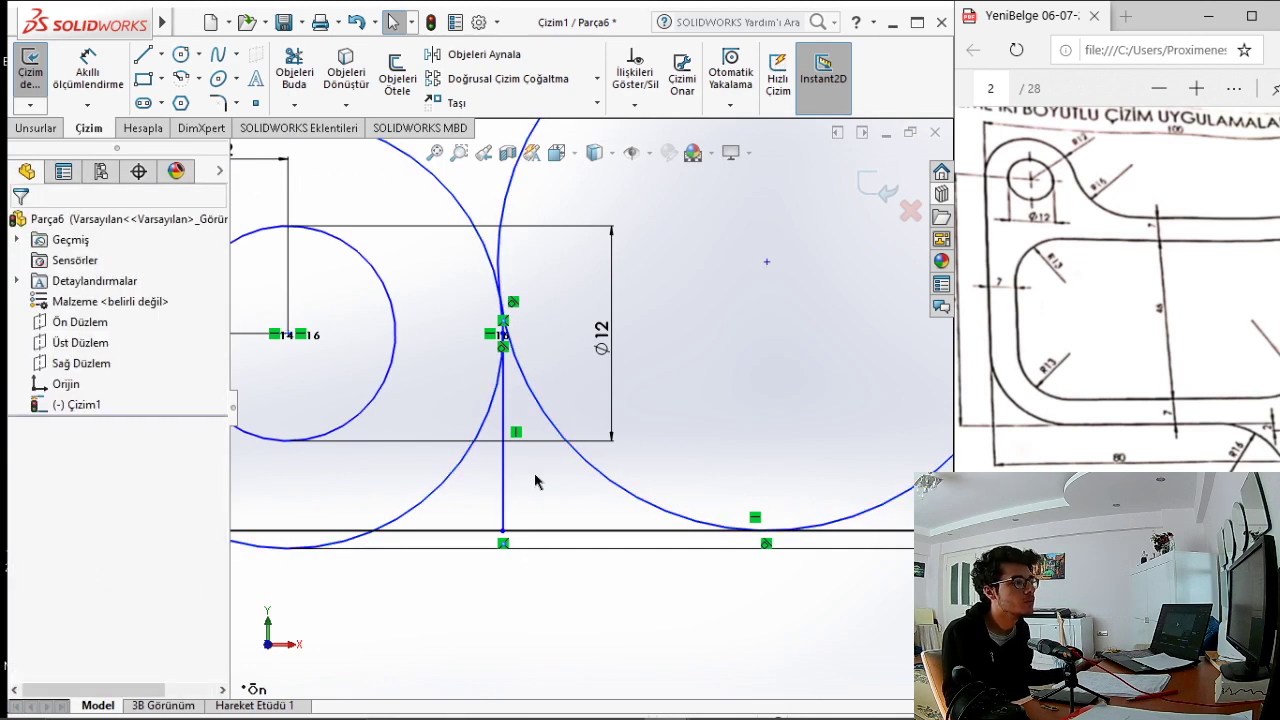
scroll(588, 415, up, 2)
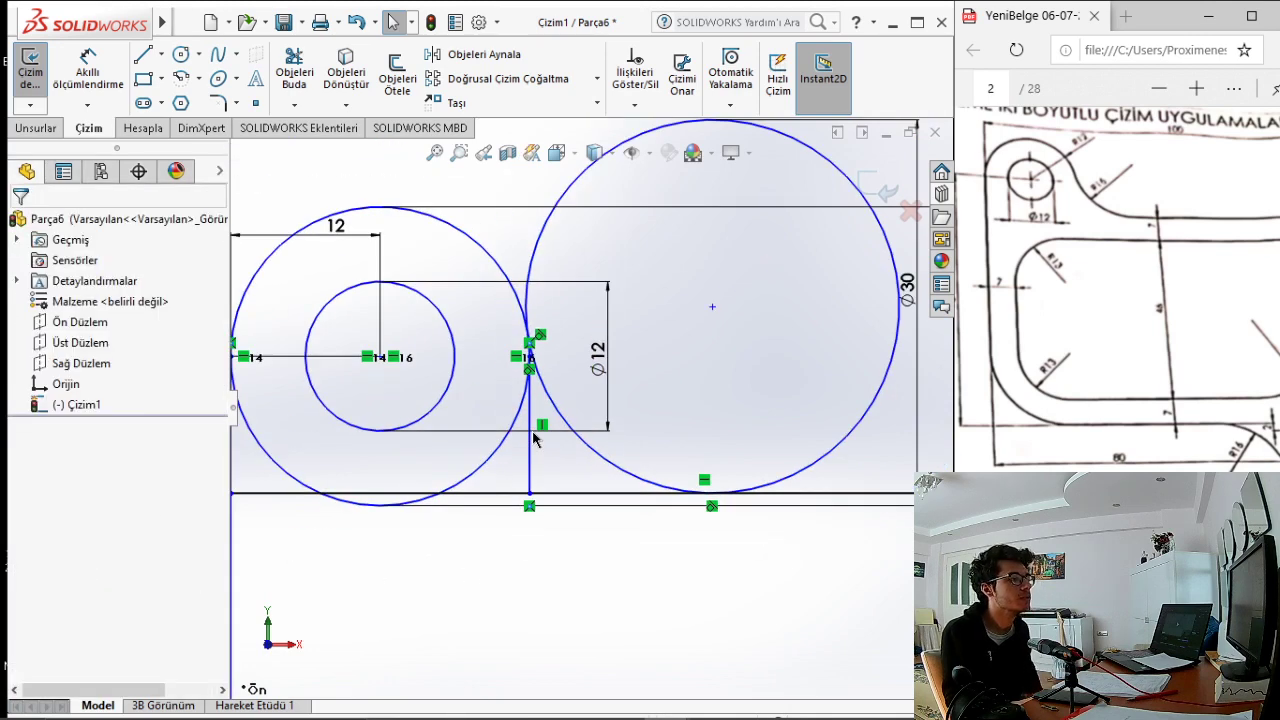
Power-trim the surplus Ø30 circle arc and the leftover vertical line segment.
click(294, 70)
drag(569, 204, 621, 268)
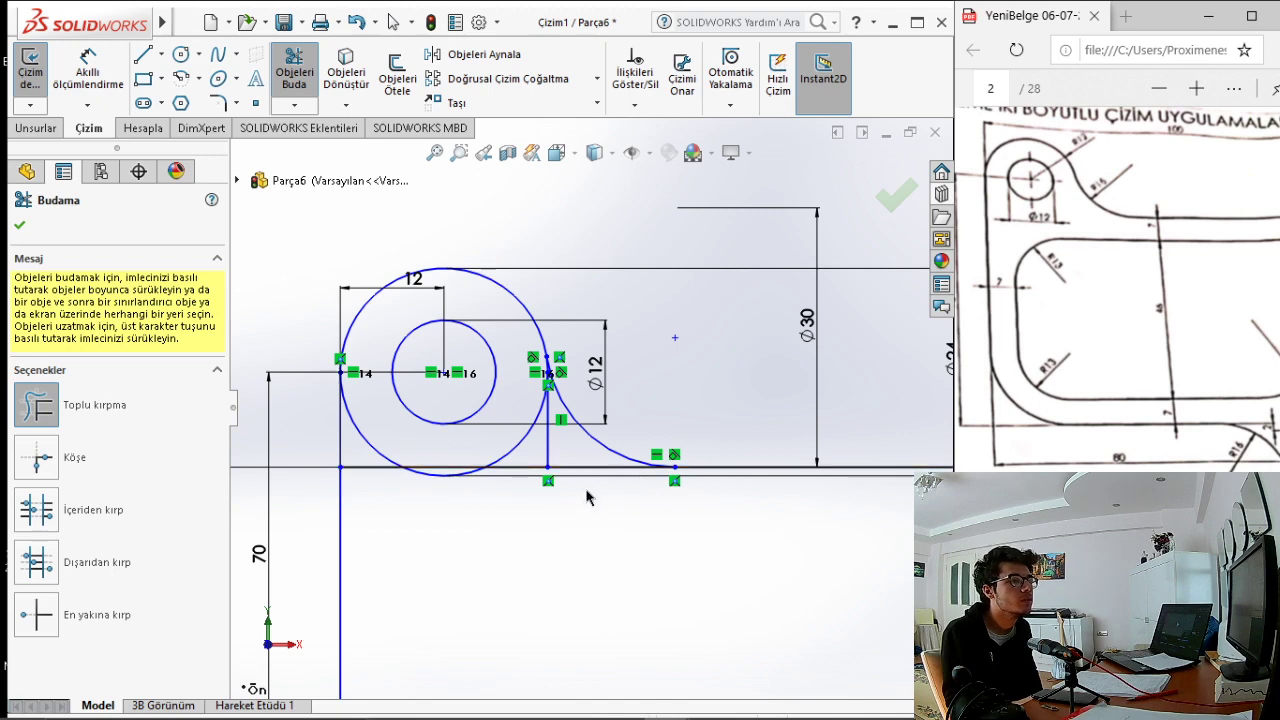
mouse_move(586, 500)
mouse_down()
mouse_move(563, 457)
mouse_move(531, 480)
mouse_move(502, 462)
mouse_move(443, 494)
mouse_move(386, 497)
mouse_move(372, 478)
mouse_move(382, 446)
mouse_up()
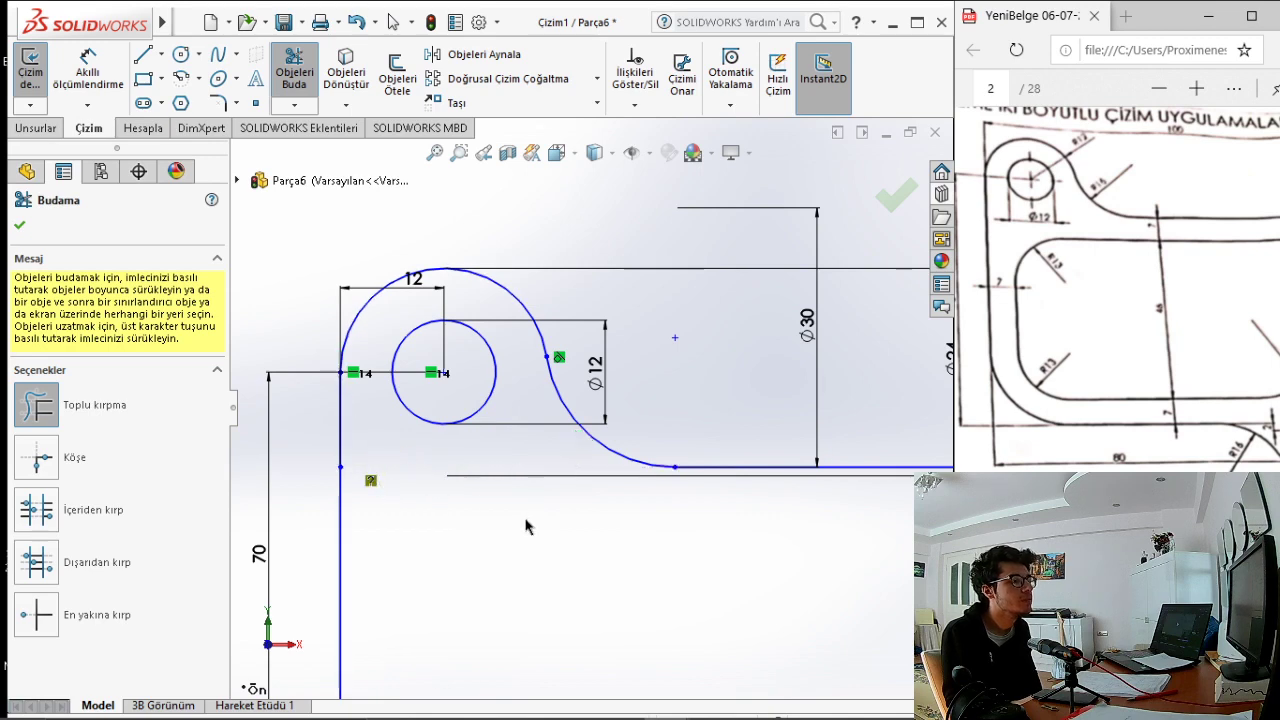
scroll(533, 539, up, 1)
scroll(587, 530, up, 1)
scroll(587, 556, up, 1)
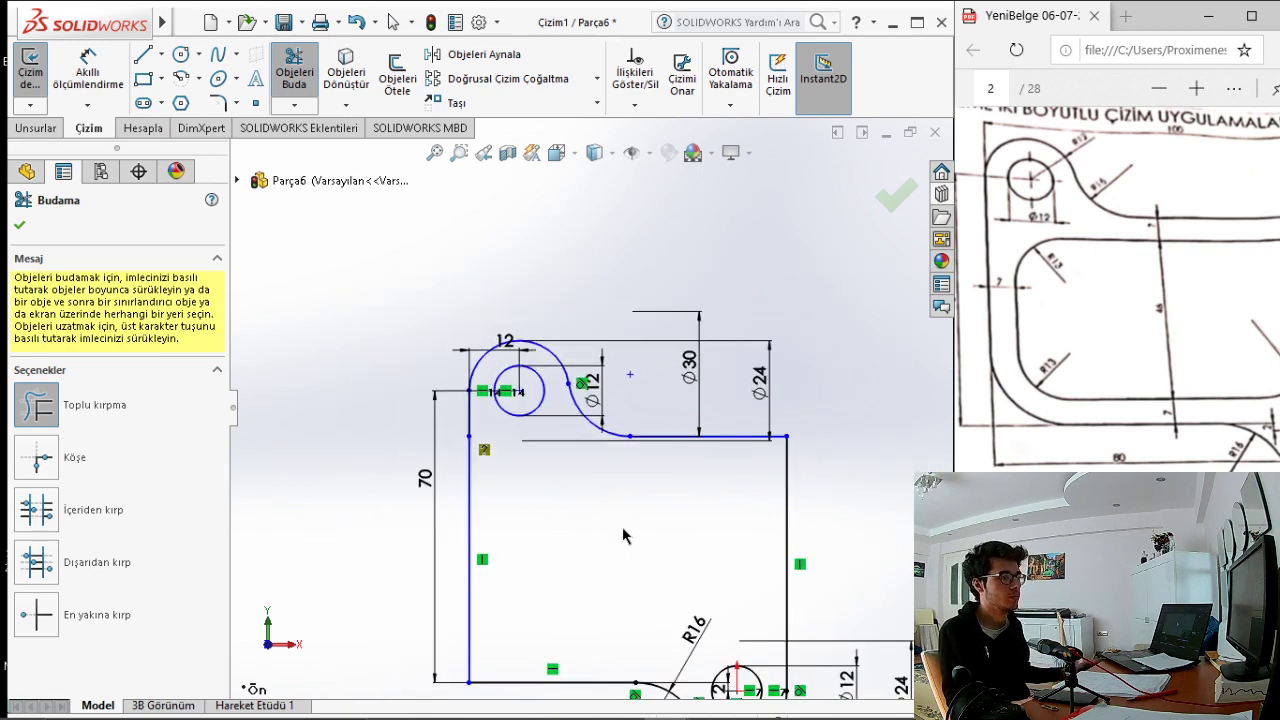
key(Escape)
scroll(622, 526, up, 1)
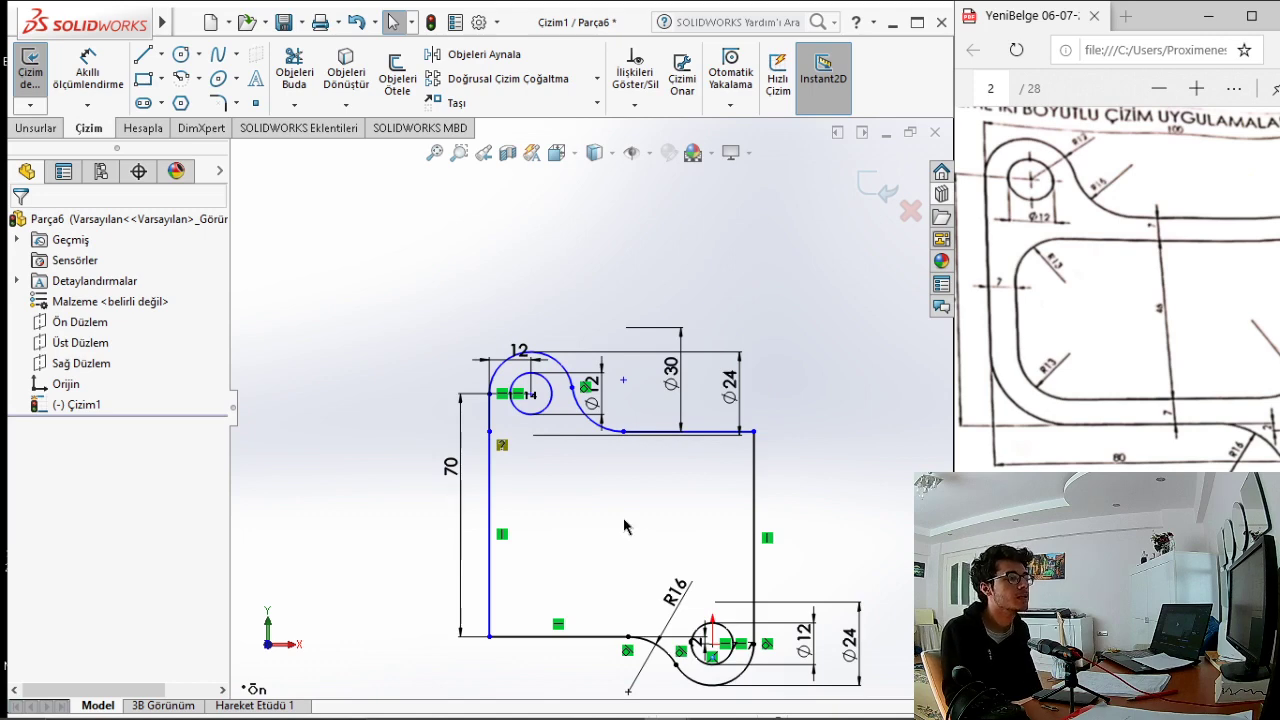
Zoom the view in and out to frame the outline's corners for filleting.
scroll(685, 676, down, 1)
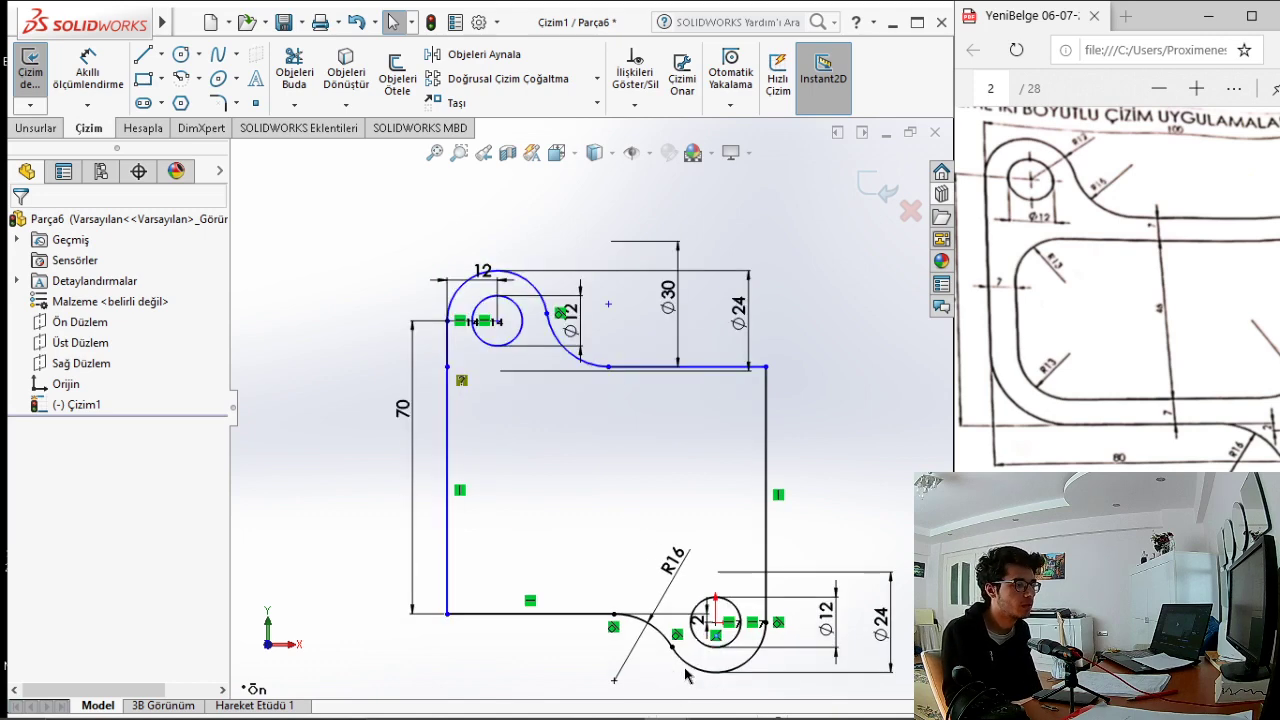
scroll(686, 676, down, 1)
scroll(589, 477, up, 1)
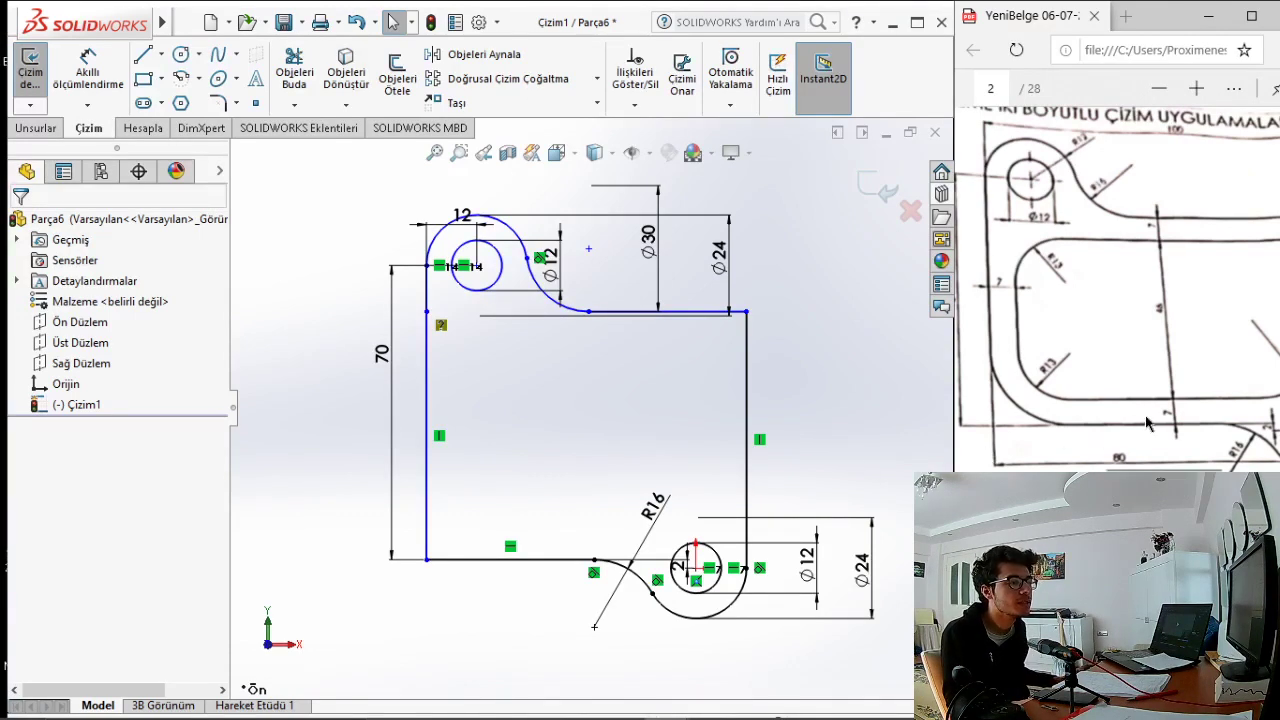
ctrl+scroll(1147, 424, down, 3)
ctrl+scroll(1160, 420, down, 2)
Fillet the outline's top-right corner with a 12 mm radius.
click(216, 103)
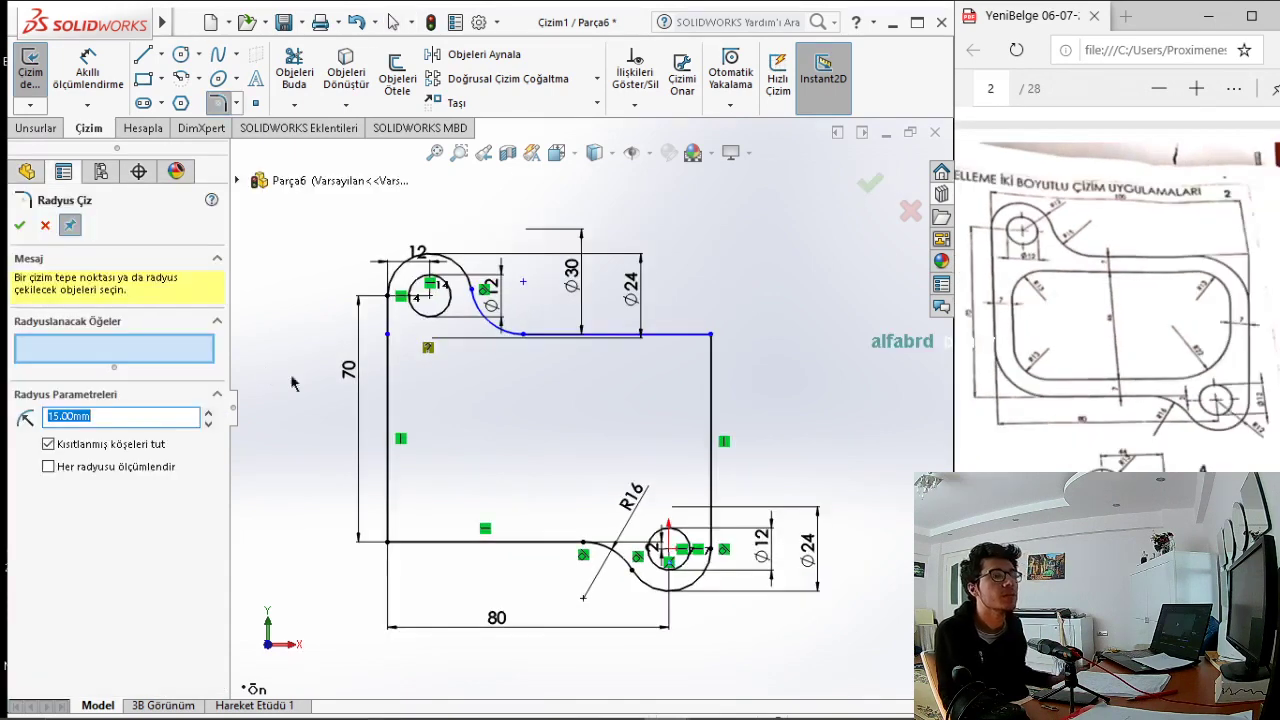
text(12)
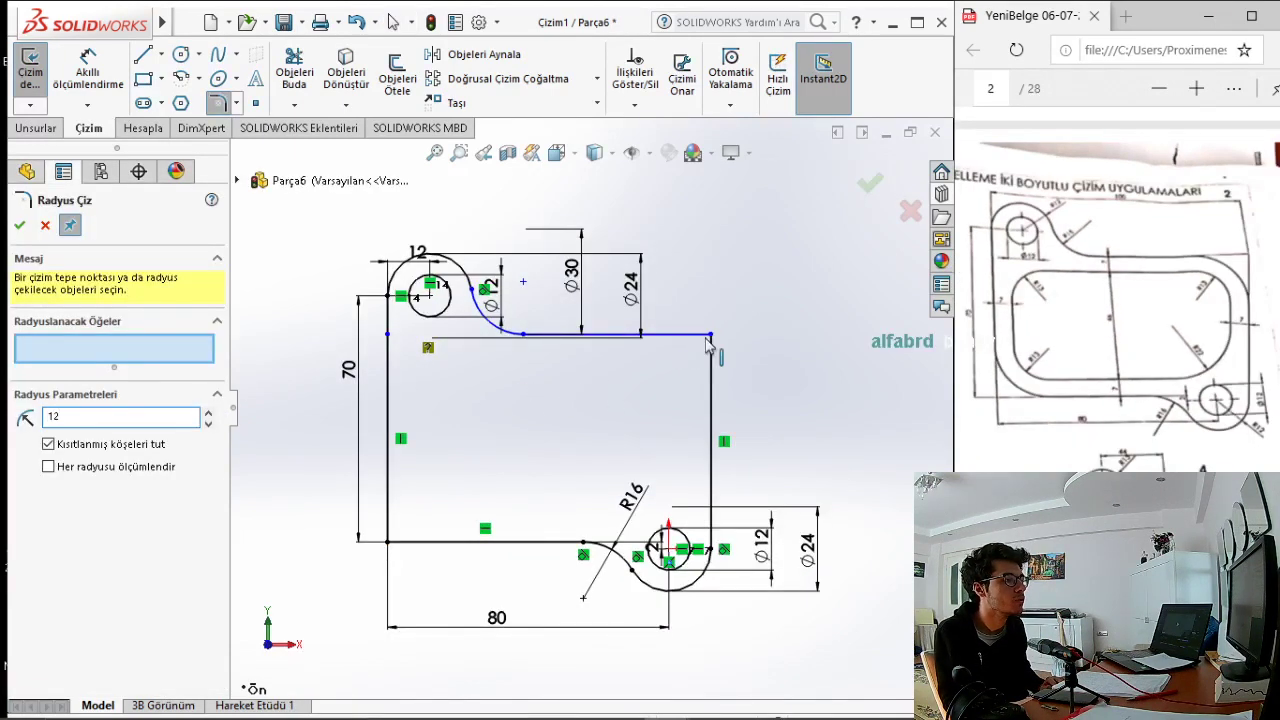
click(708, 338)
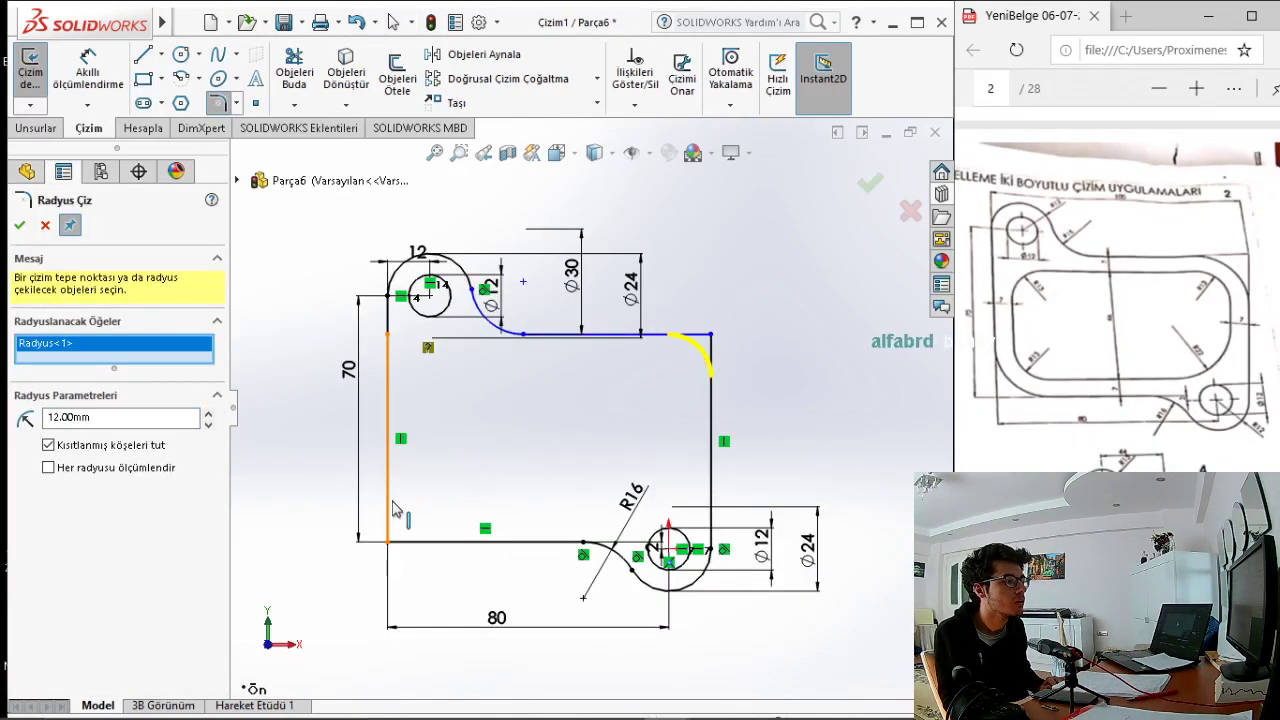
scroll(1063, 390, up, 2)
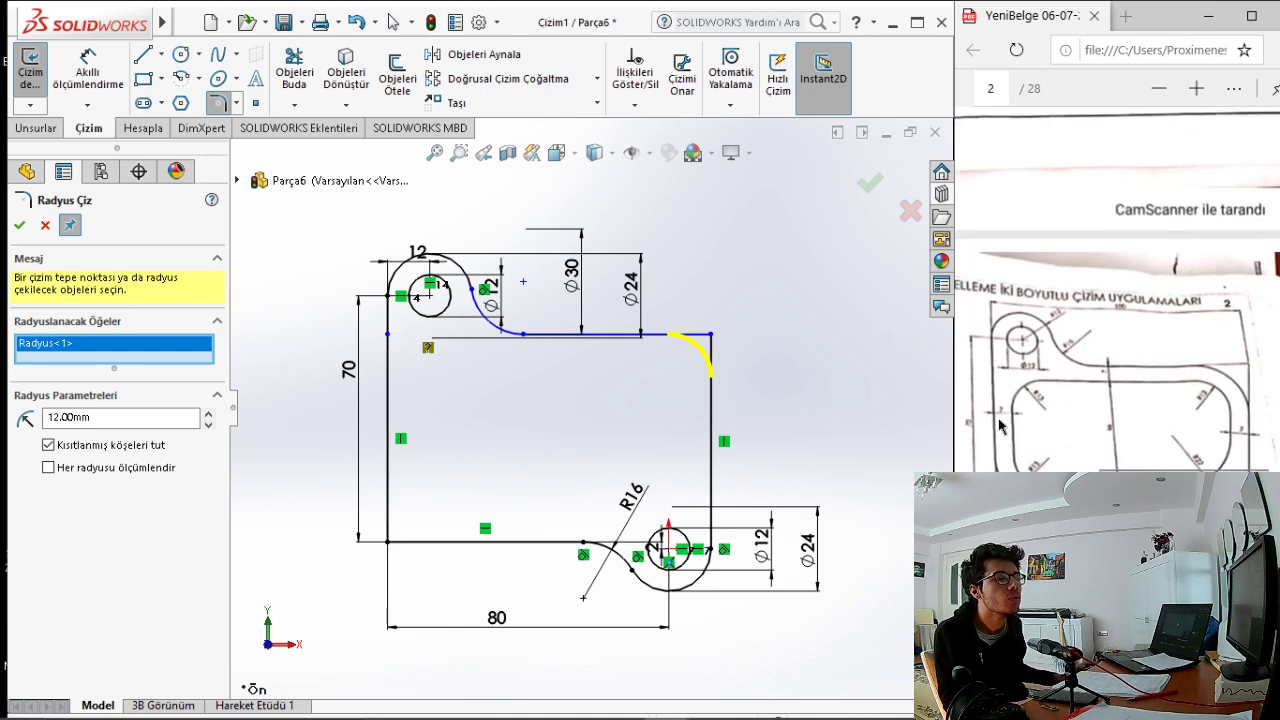
scroll(917, 377, down, 2)
click(19, 225)
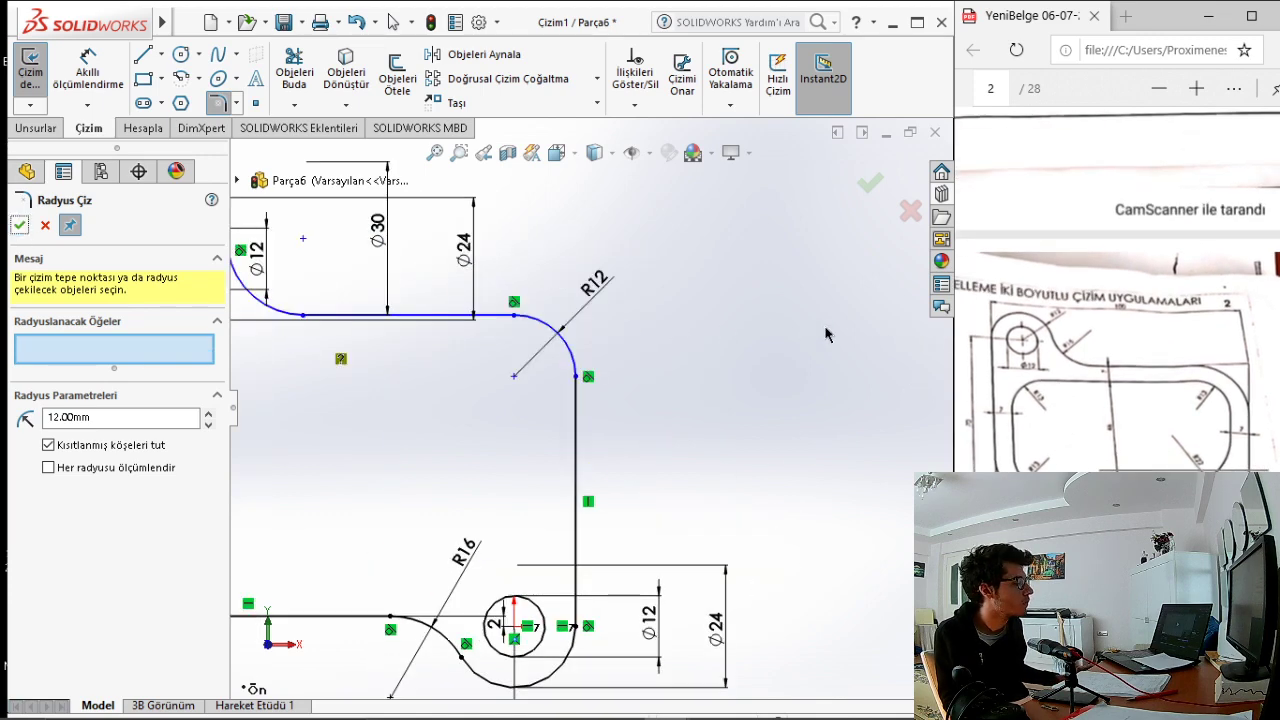
Fillet the outline's lower-left corner with a 13 mm radius.
scroll(993, 355, down, 2)
ctrl+scroll(1005, 385, up, 5)
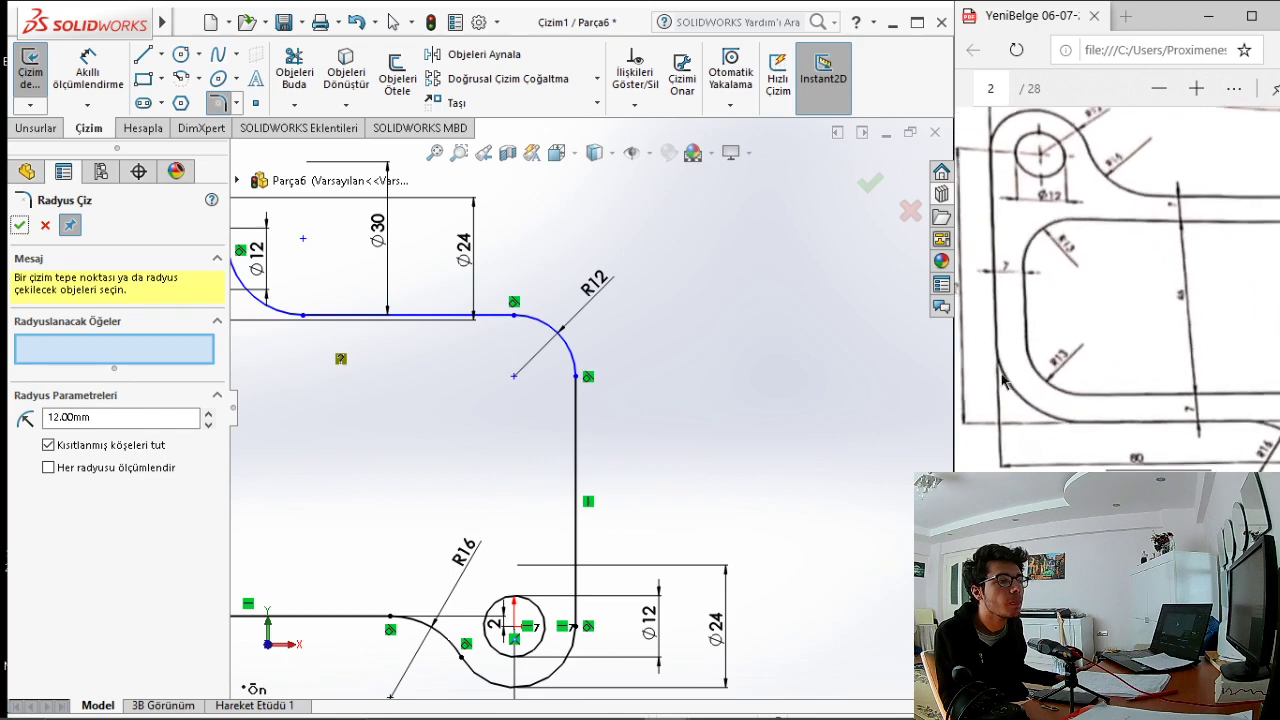
ctrl+scroll(1022, 418, down, 2)
ctrl+scroll(1151, 360, down, 2)
ctrl+scroll(1160, 330, down, 2)
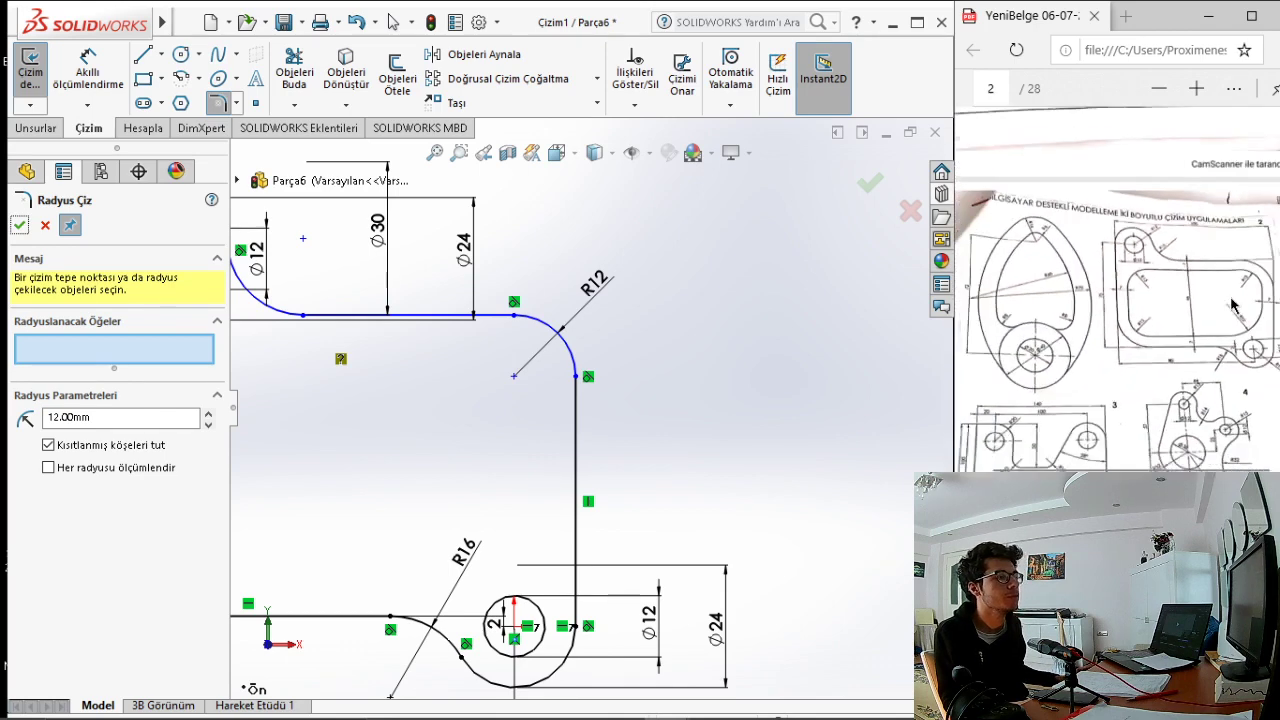
ctrl+scroll(1240, 325, down, 2)
ctrl+scroll(1245, 325, up, 1)
ctrl+scroll(1245, 325, up, 1)
ctrl+scroll(1240, 330, up, 1)
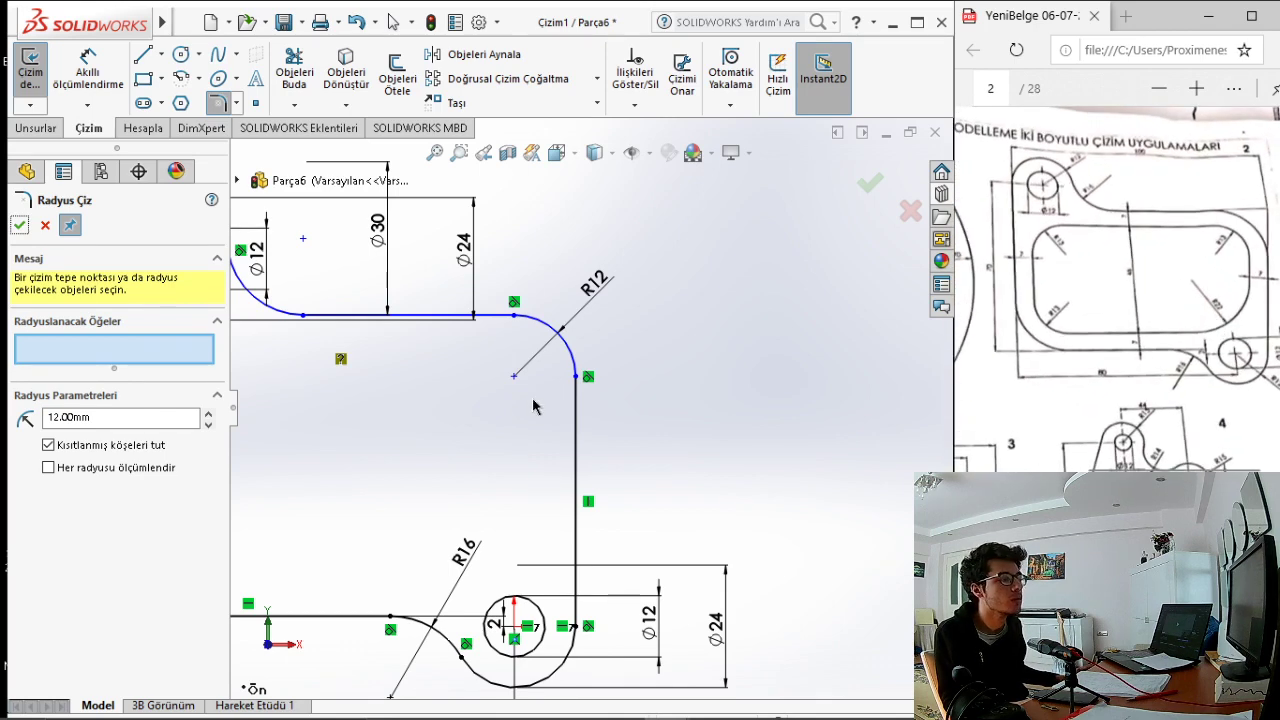
scroll(600, 415, down, 1)
scroll(520, 475, up, 1)
scroll(391, 529, up, 1)
scroll(337, 500, up, 1)
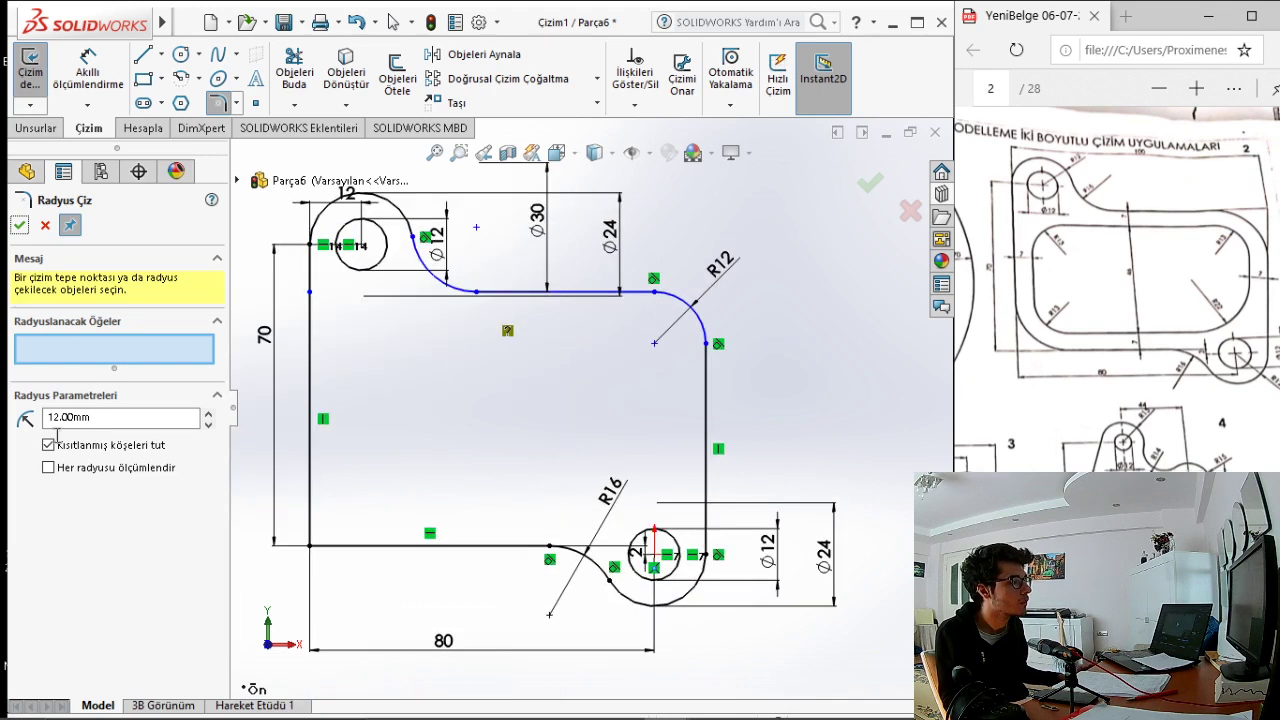
click(109, 418)
text(13)
key(Return)
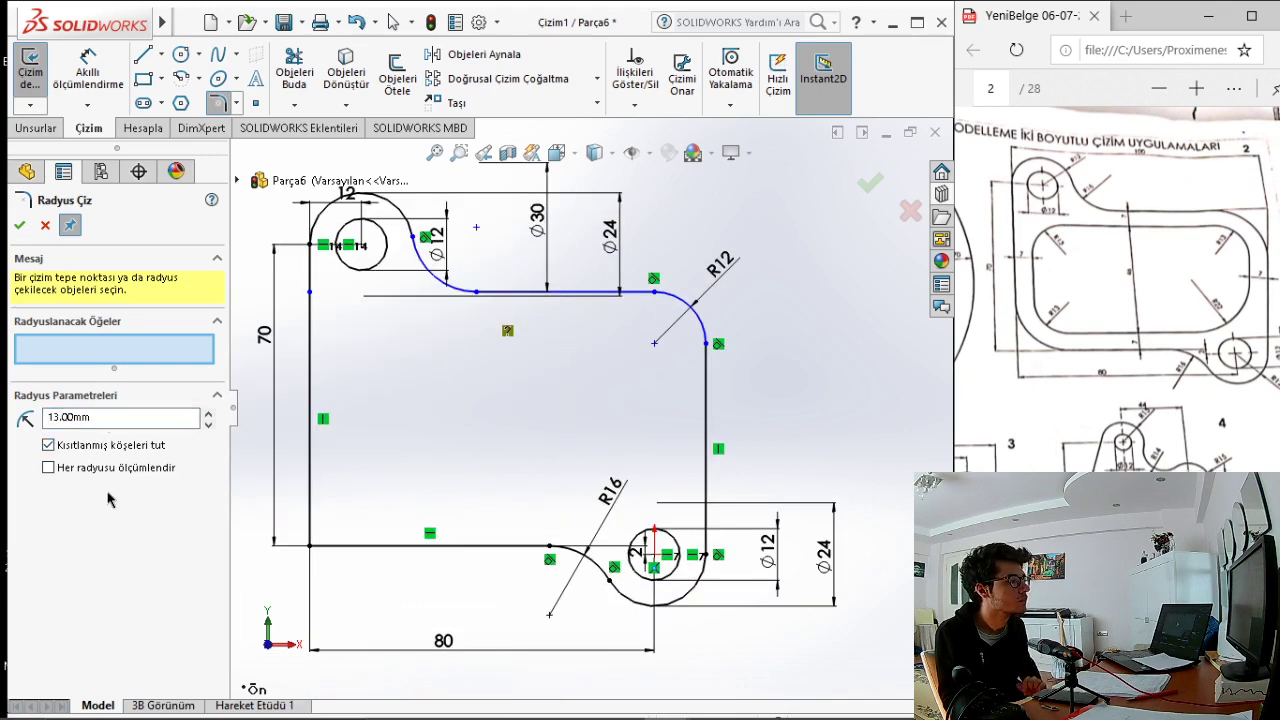
click(308, 548)
click(24, 230)
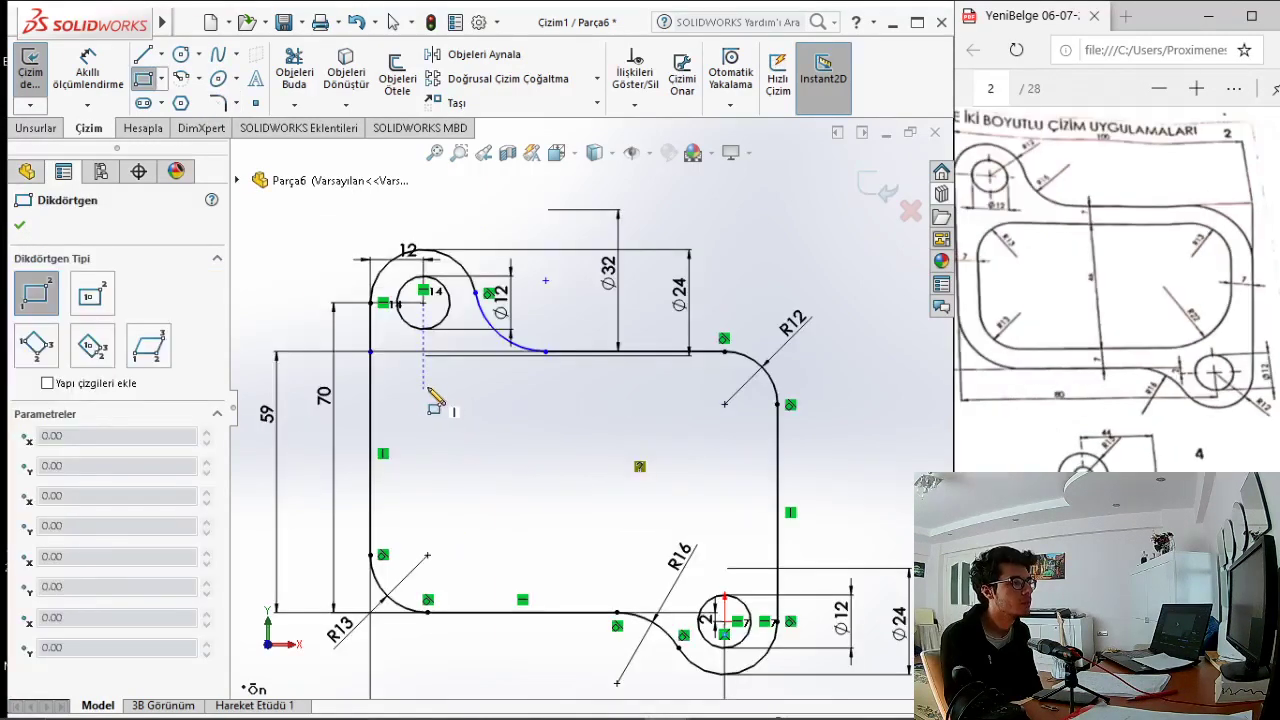
click(423, 381)
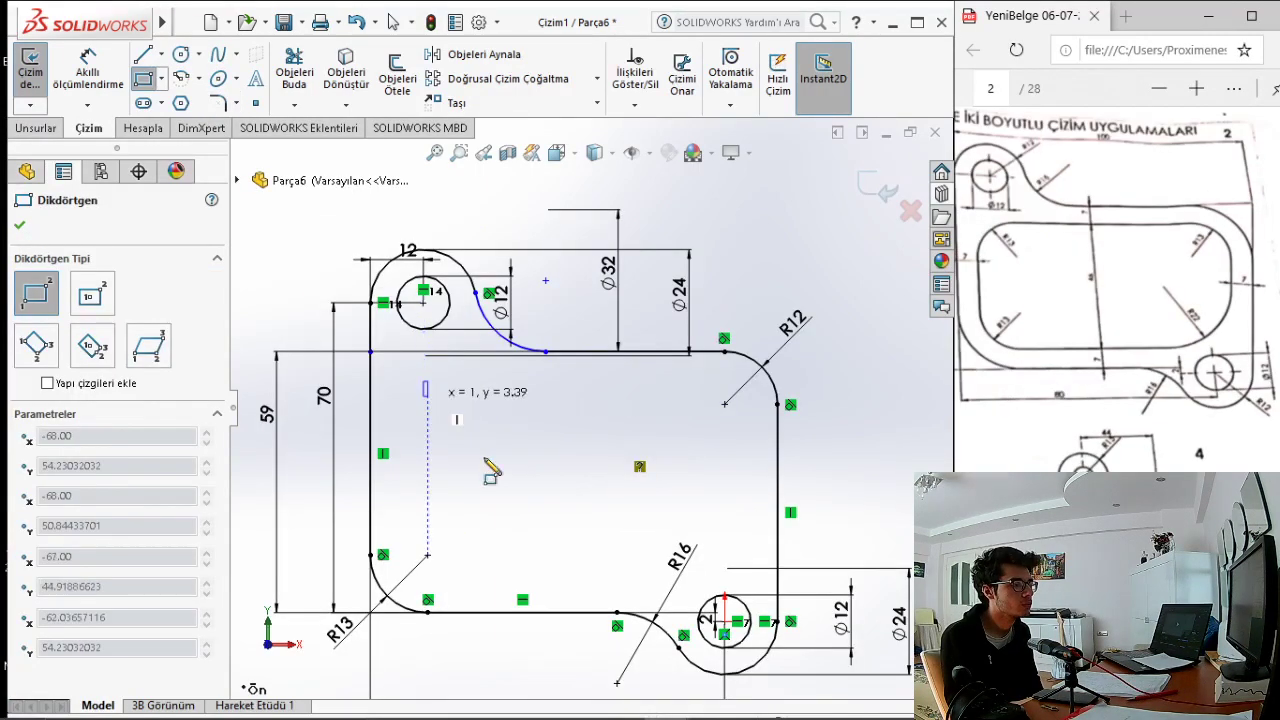
click(725, 575)
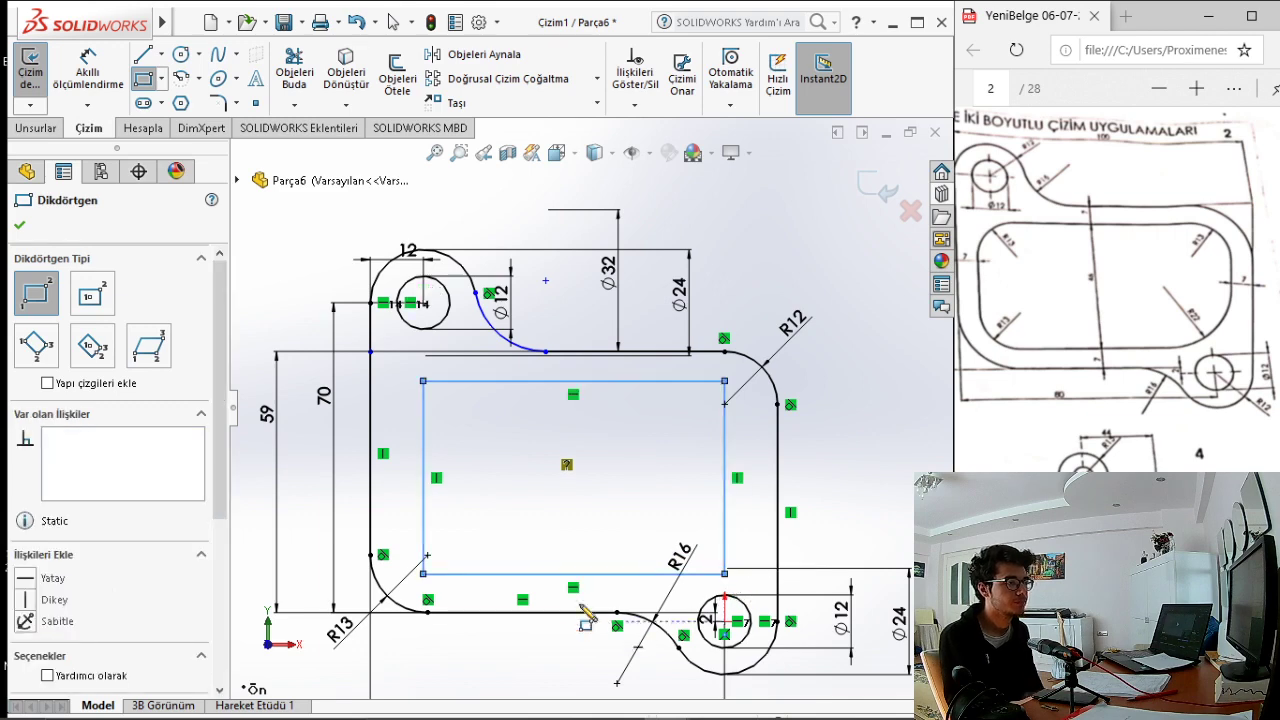
key(Escape)
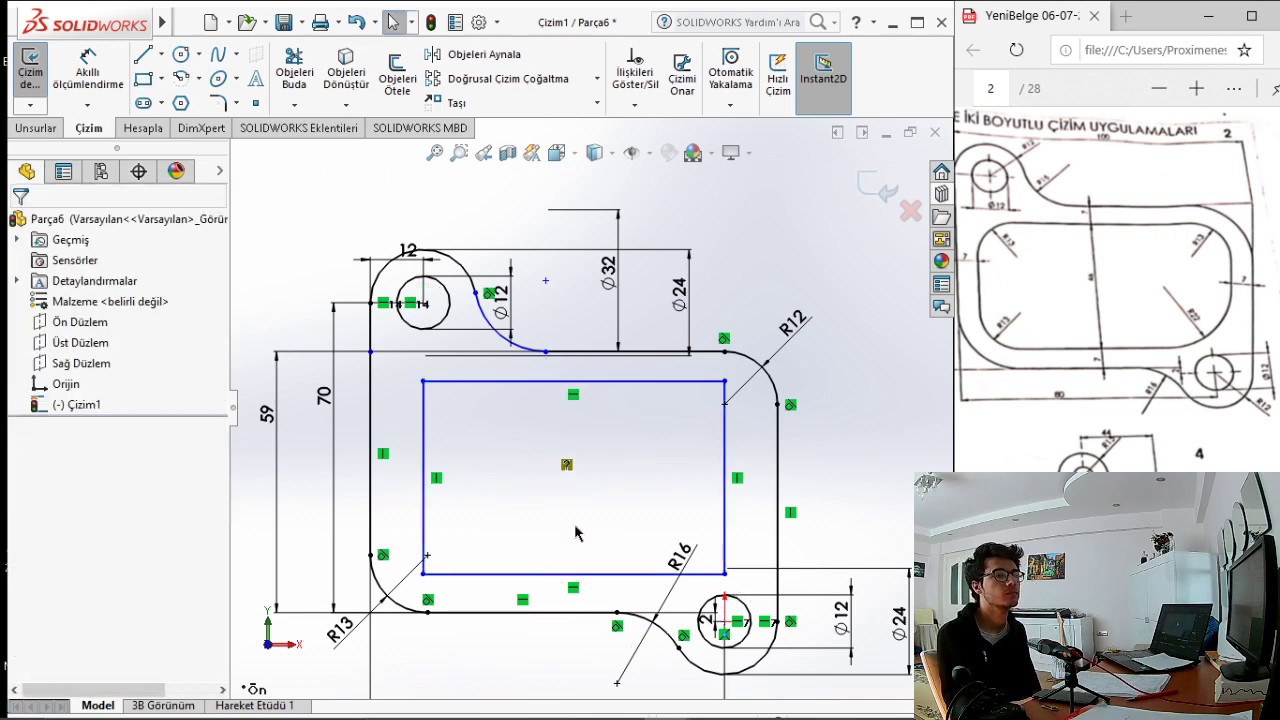
key(z)
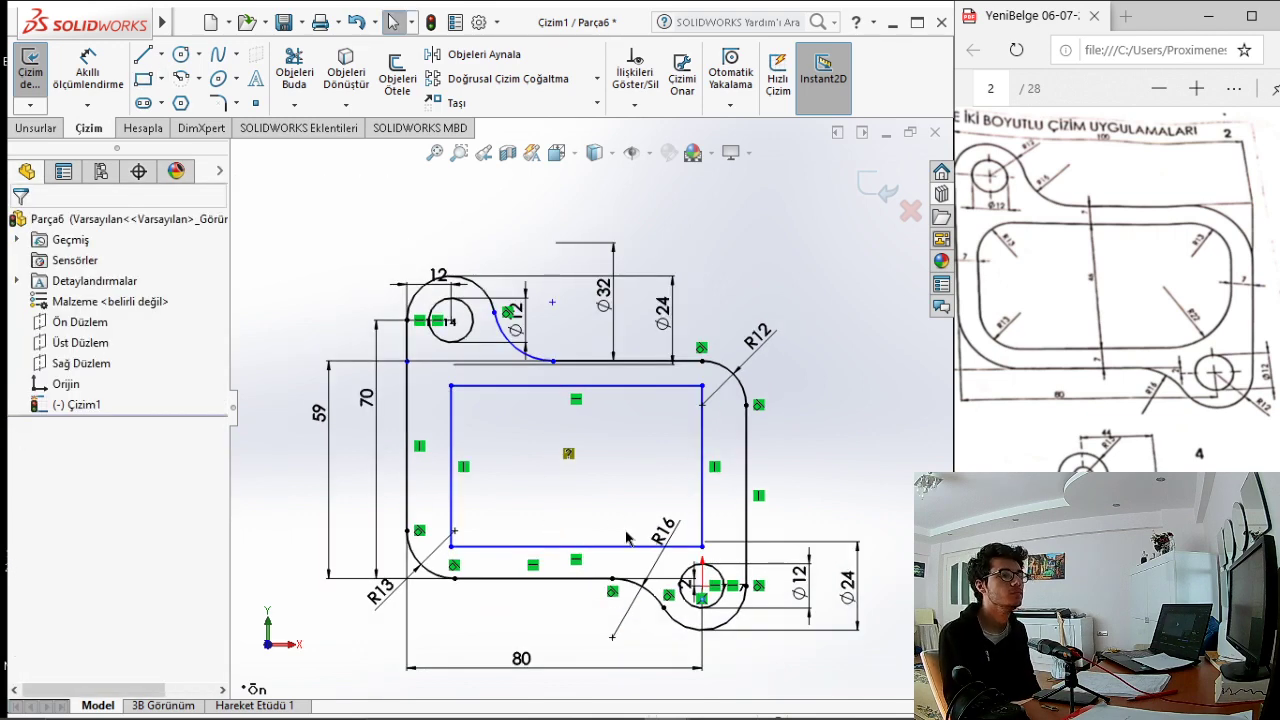
scroll(612, 502, down, 1)
scroll(598, 481, down, 1)
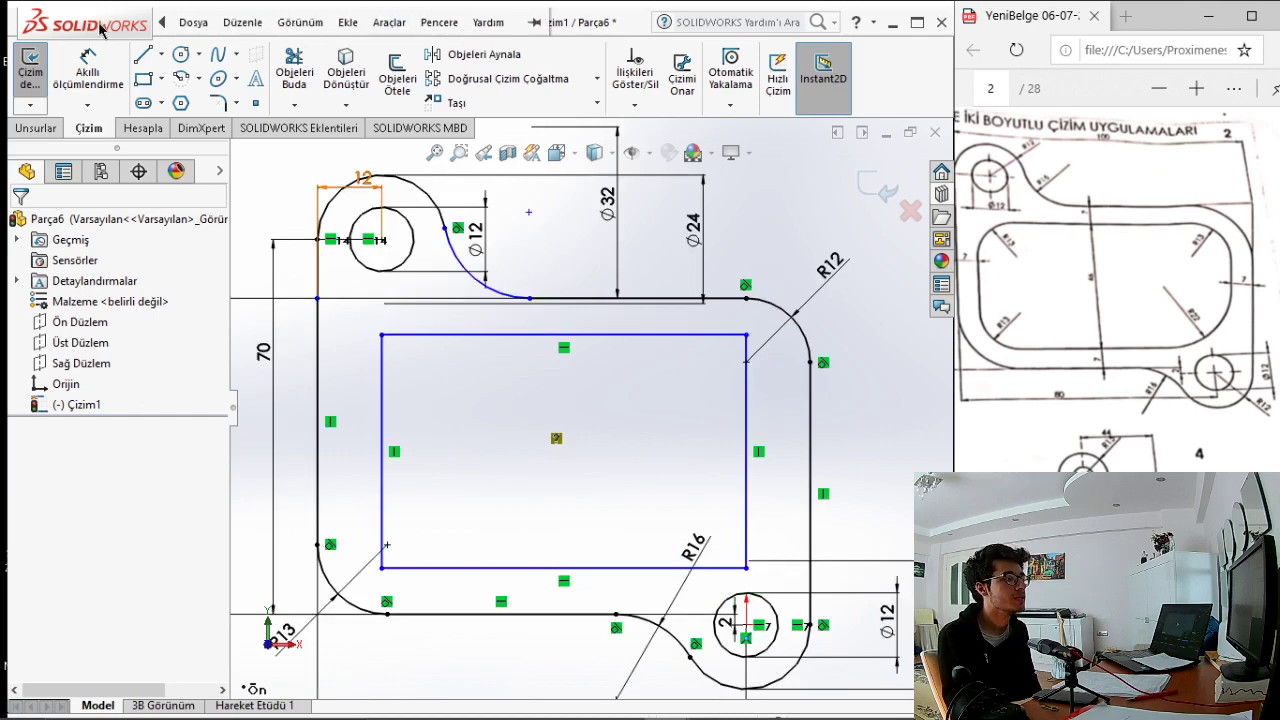
Dimension the inner rectangle's top and left edges 7 mm from the outline.
click(88, 72)
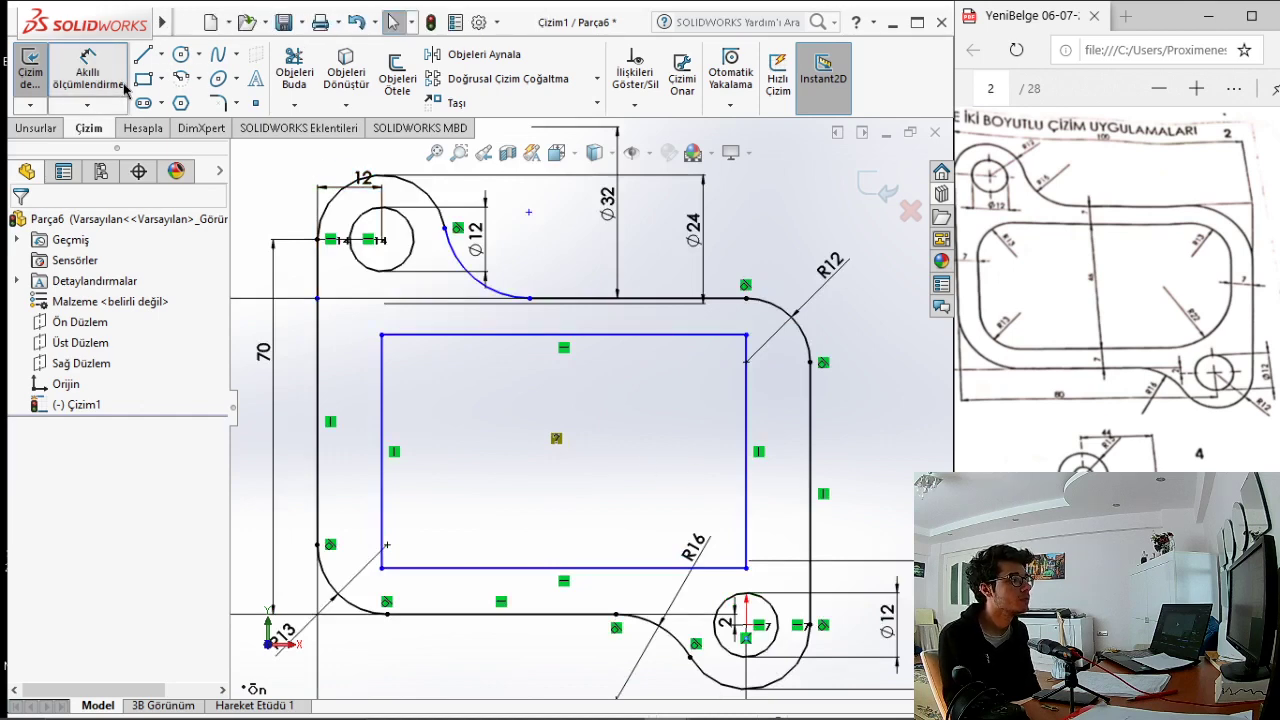
click(590, 336)
click(502, 320)
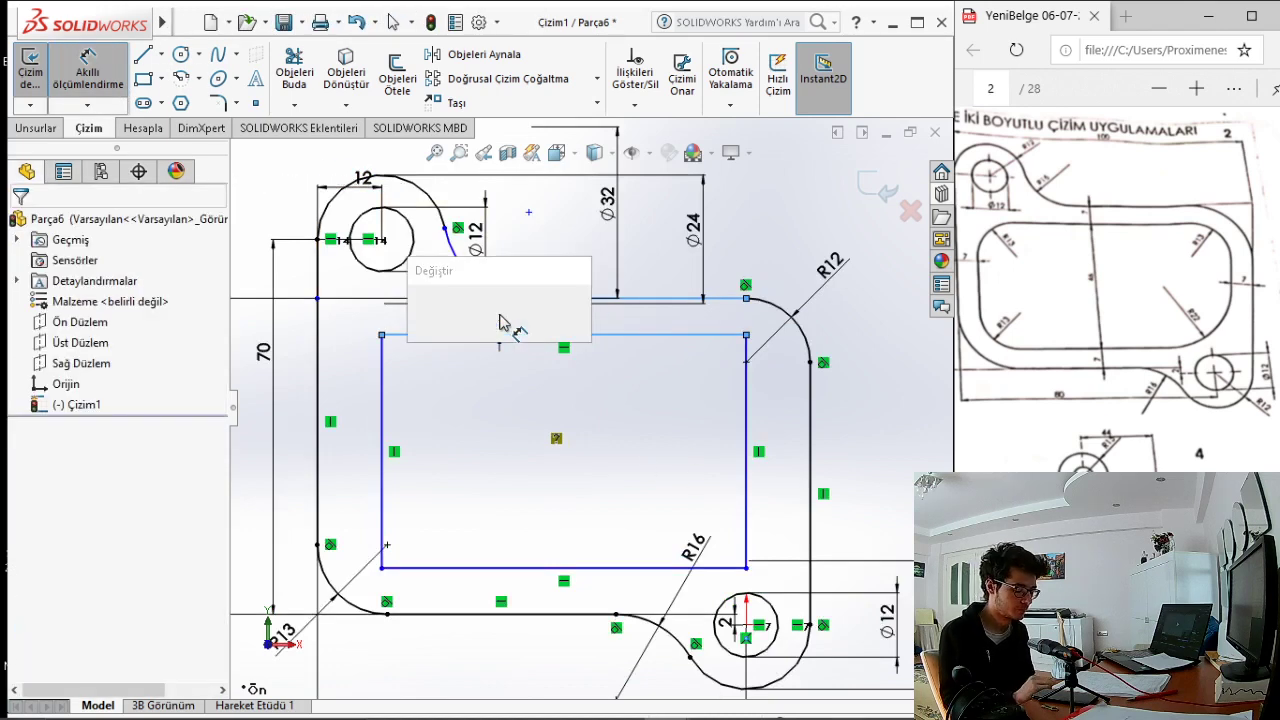
text(7)
key(Return)
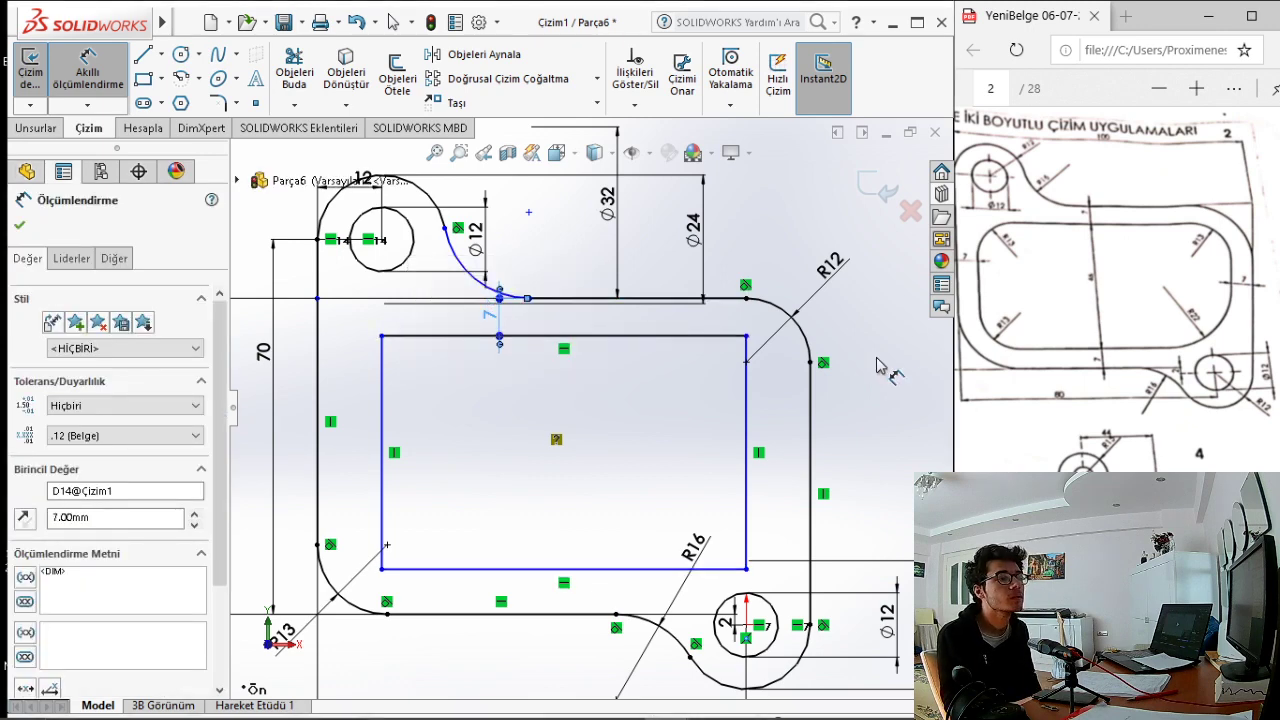
key(Escape)
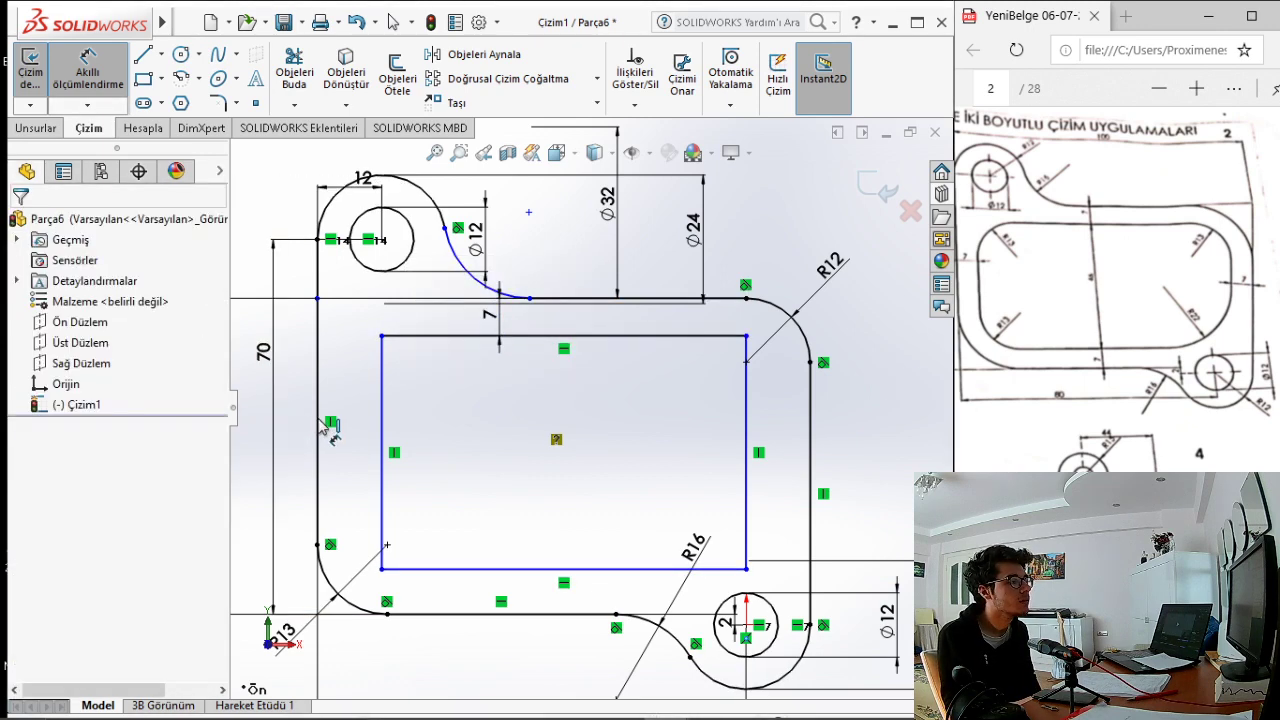
click(319, 428)
click(382, 450)
click(355, 383)
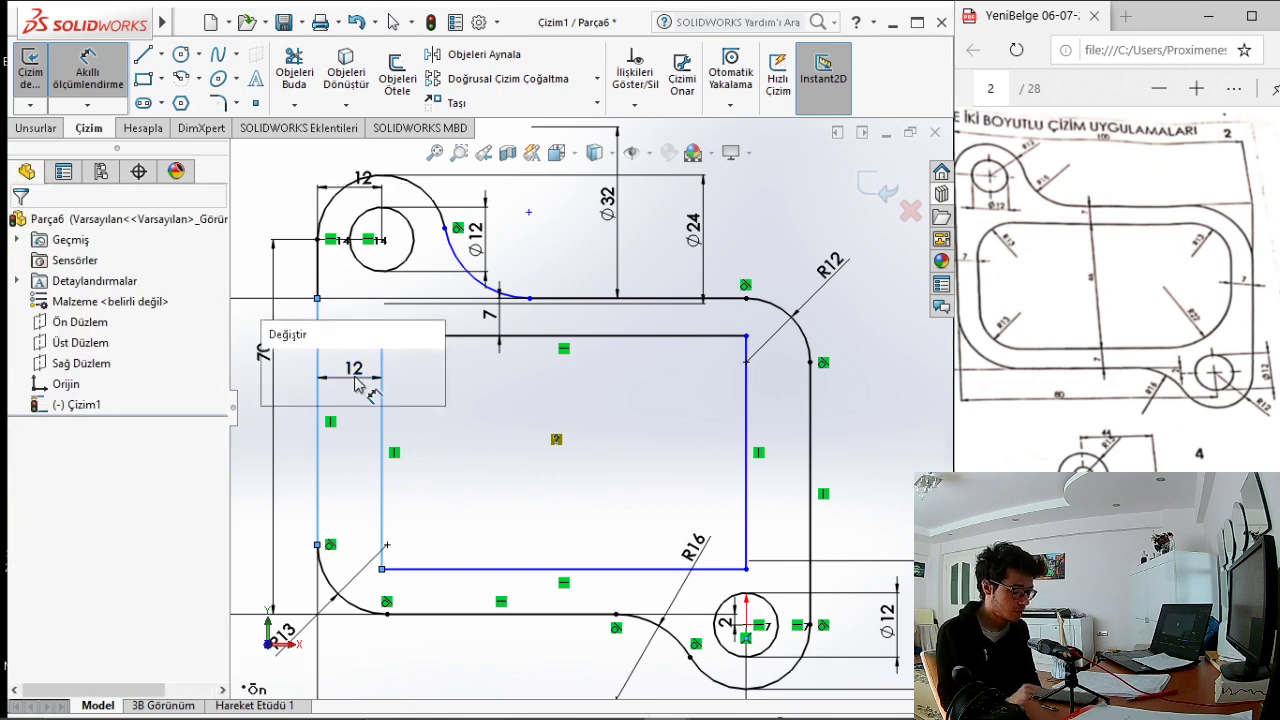
text(7)
key(Return)
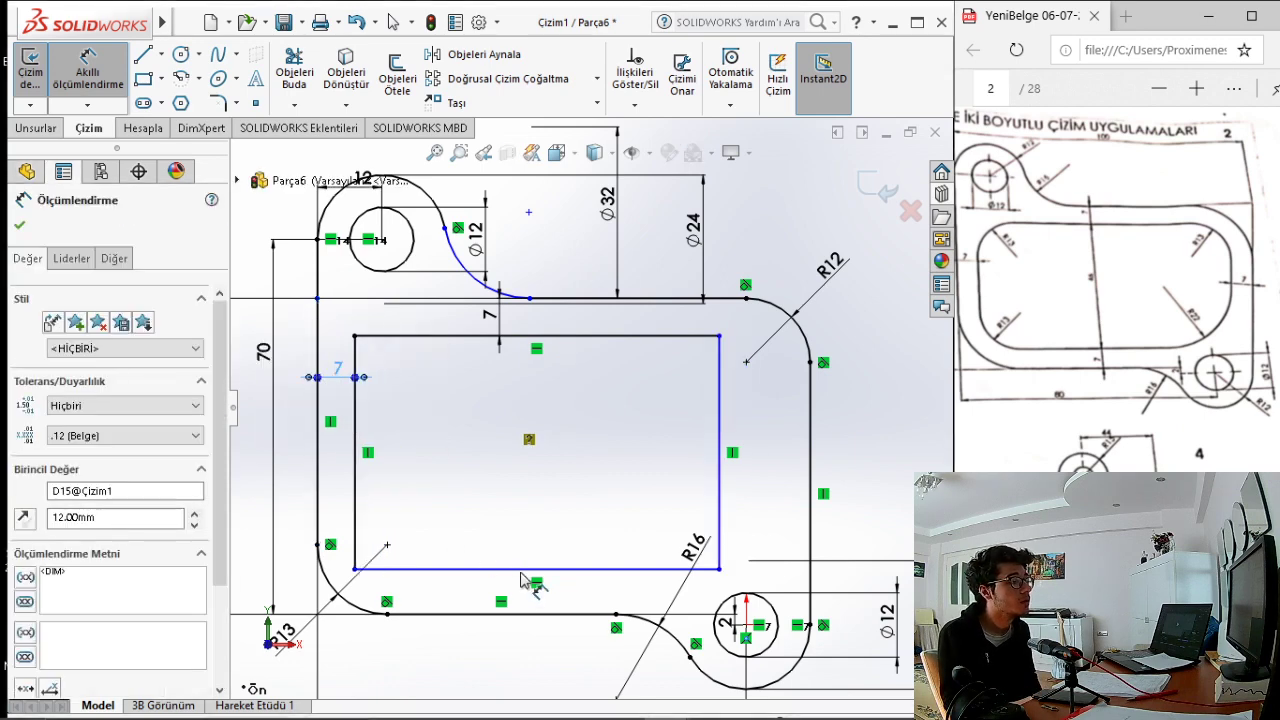
Dimension the inner rectangle's bottom and right edges 7 mm from the outline.
click(520, 569)
click(520, 613)
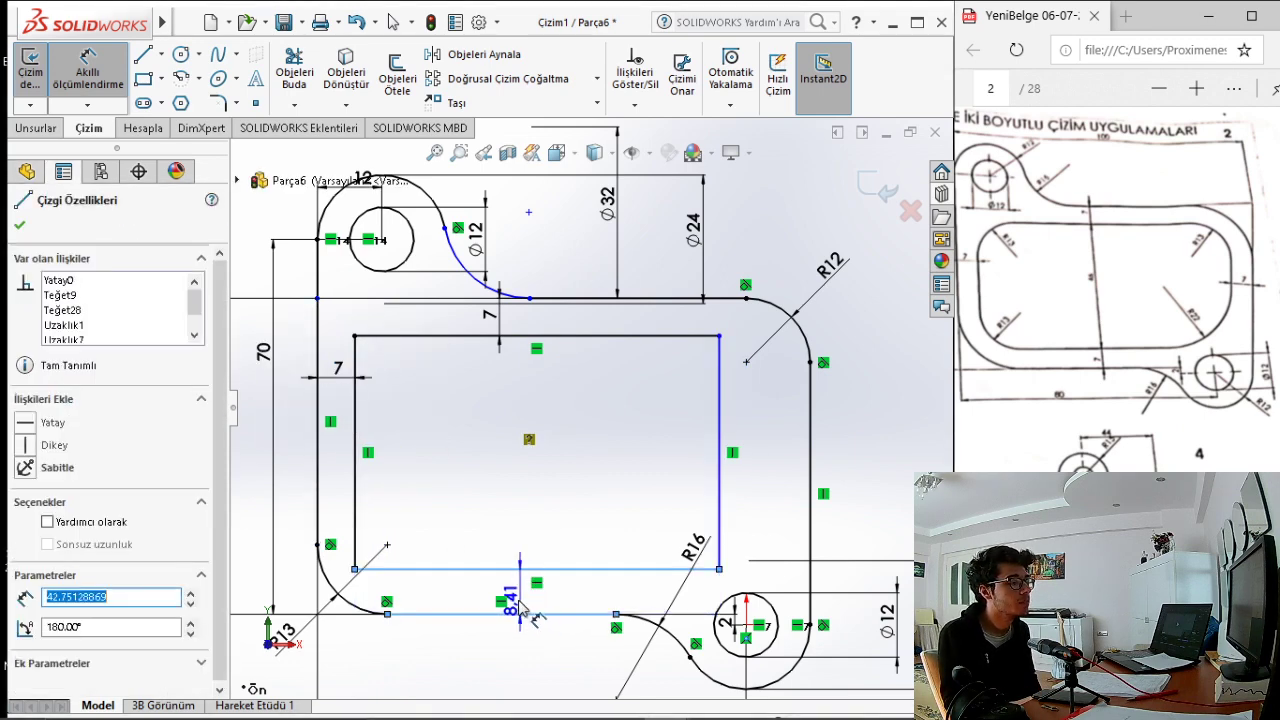
click(593, 605)
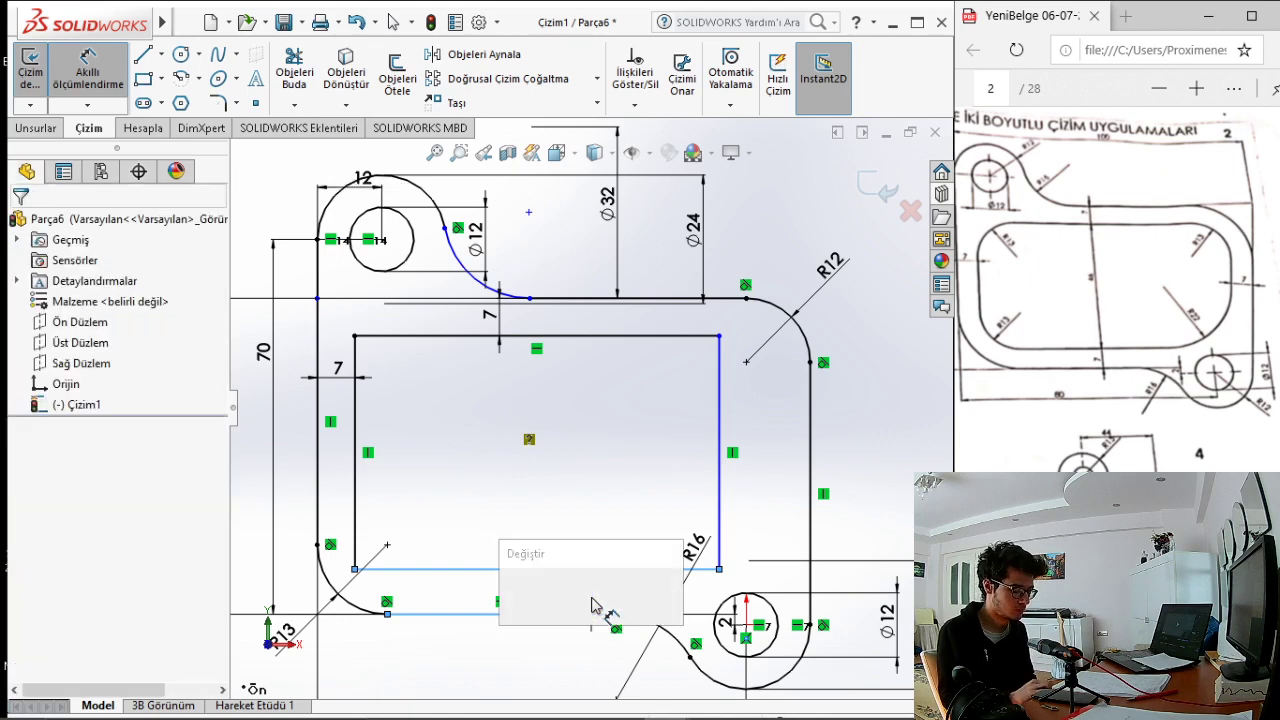
text(7)
key(Return)
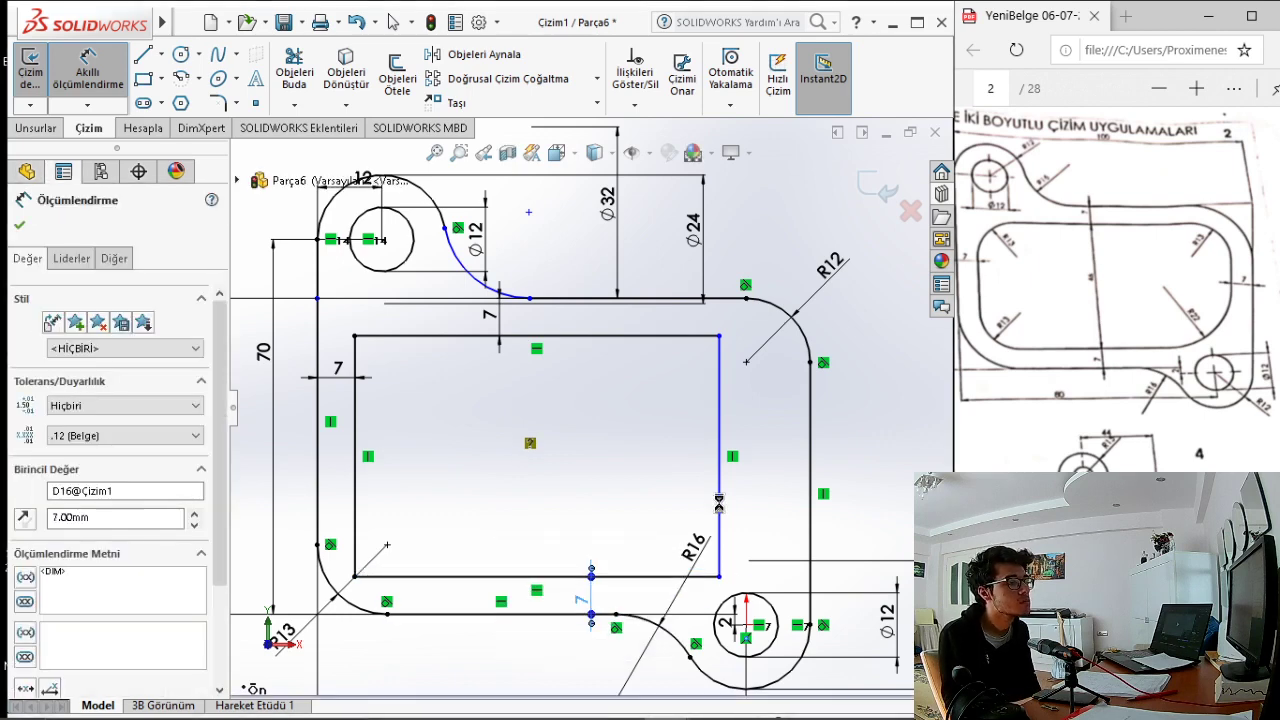
click(818, 500)
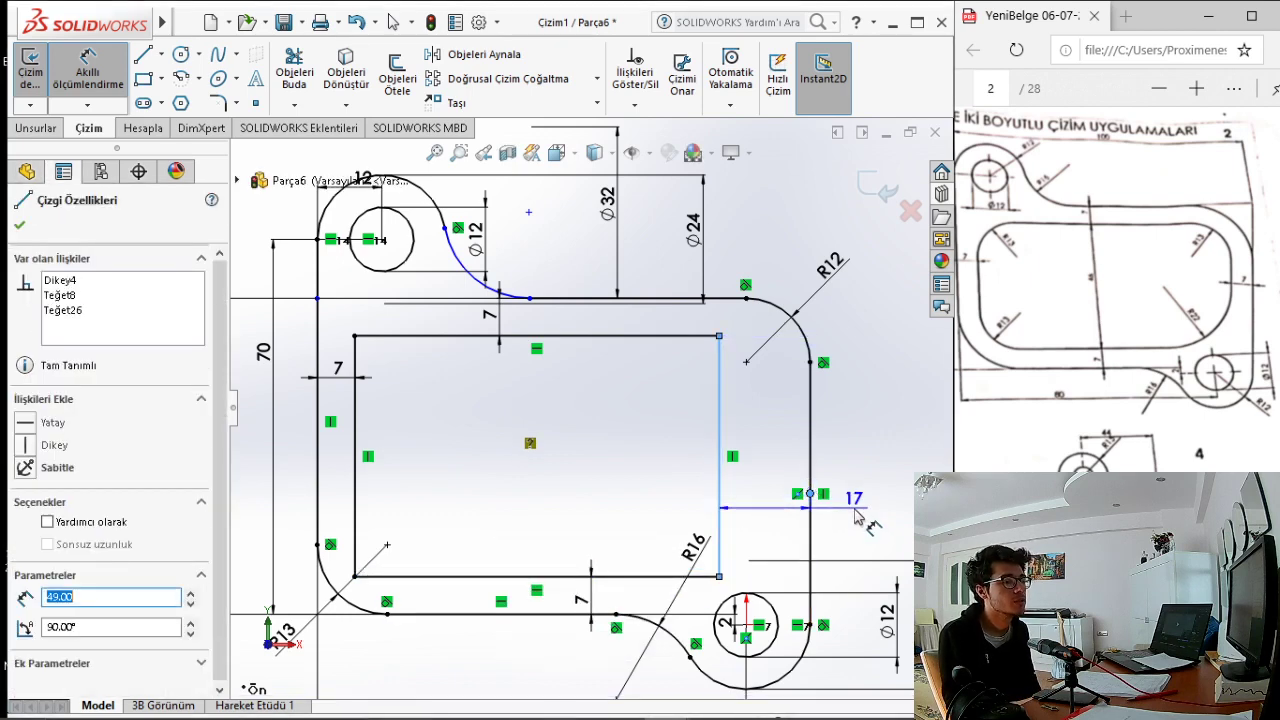
click(861, 477)
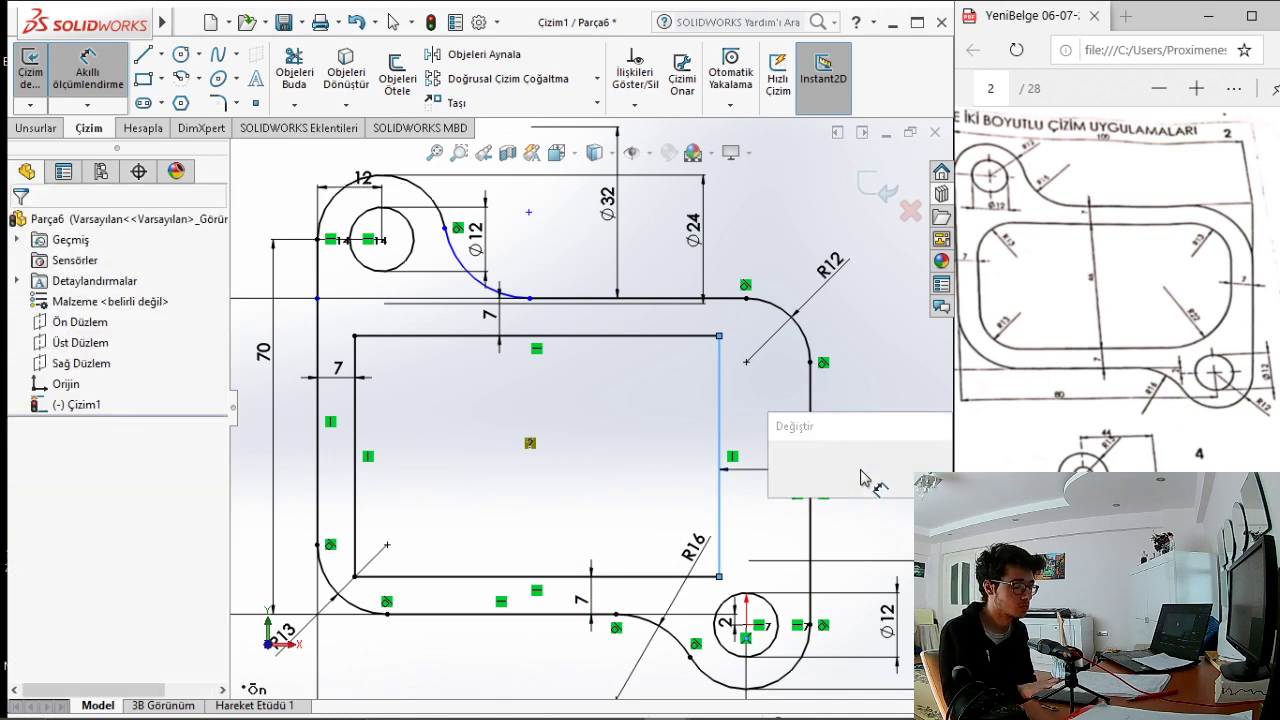
text(7.00mm)
key(Return)
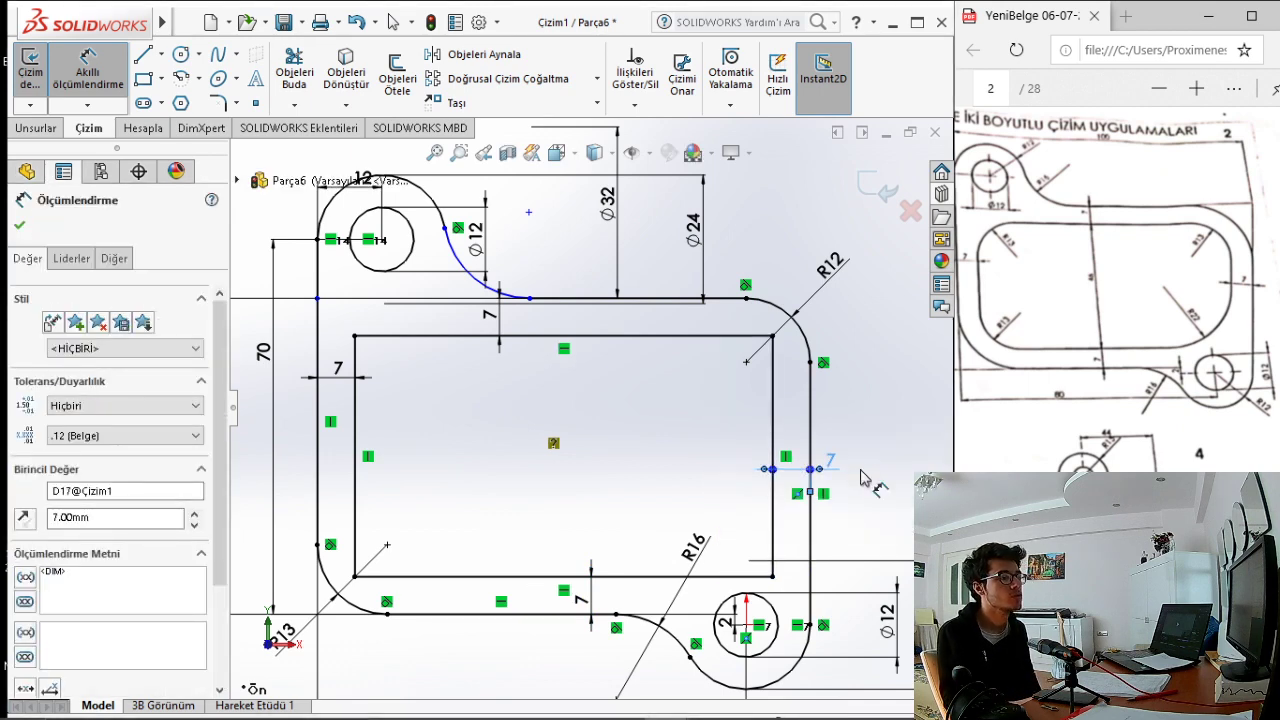
key(Escape)
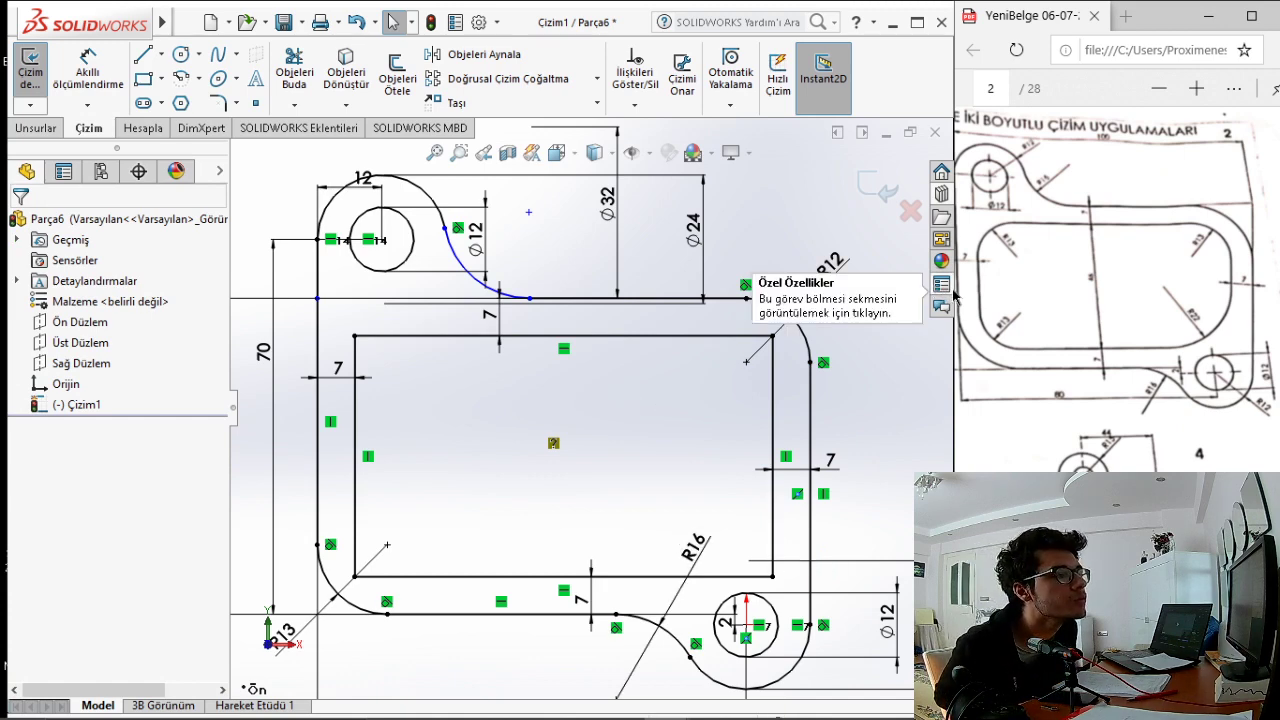
Fillet the rectangle's top-left, bottom-left and top-right corners at 13 mm.
click(217, 103)
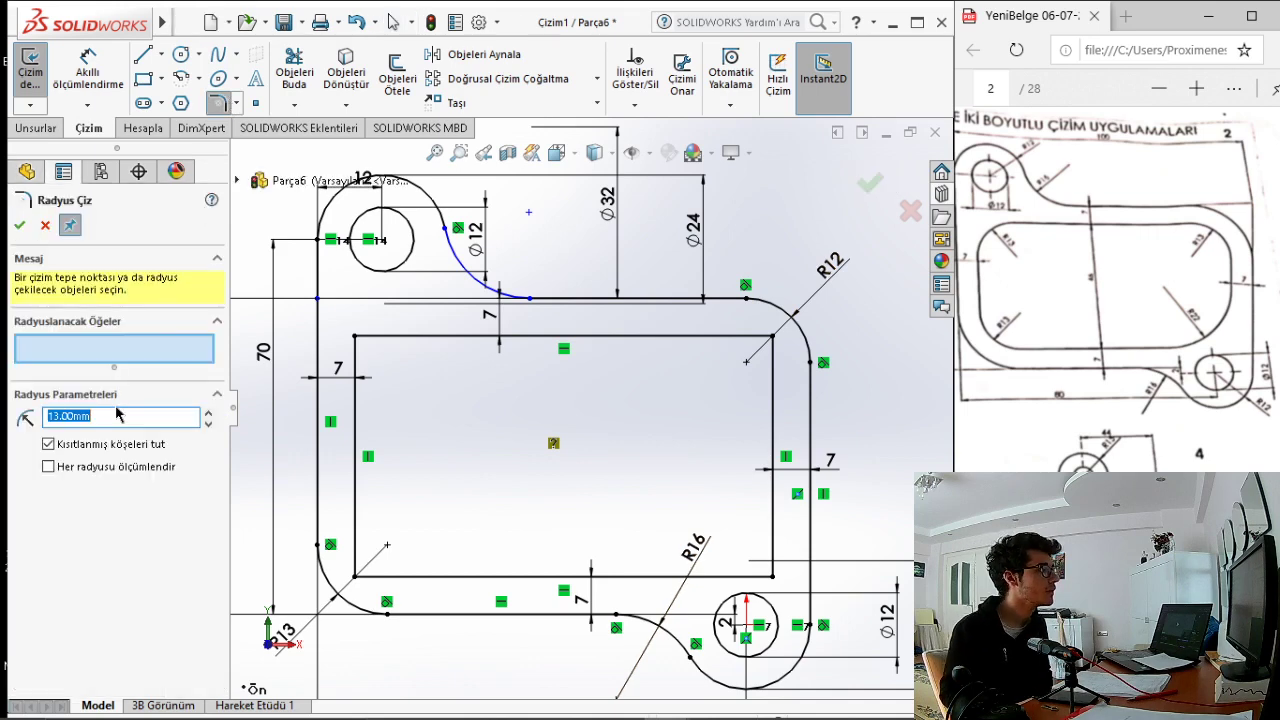
click(355, 336)
click(355, 577)
click(773, 338)
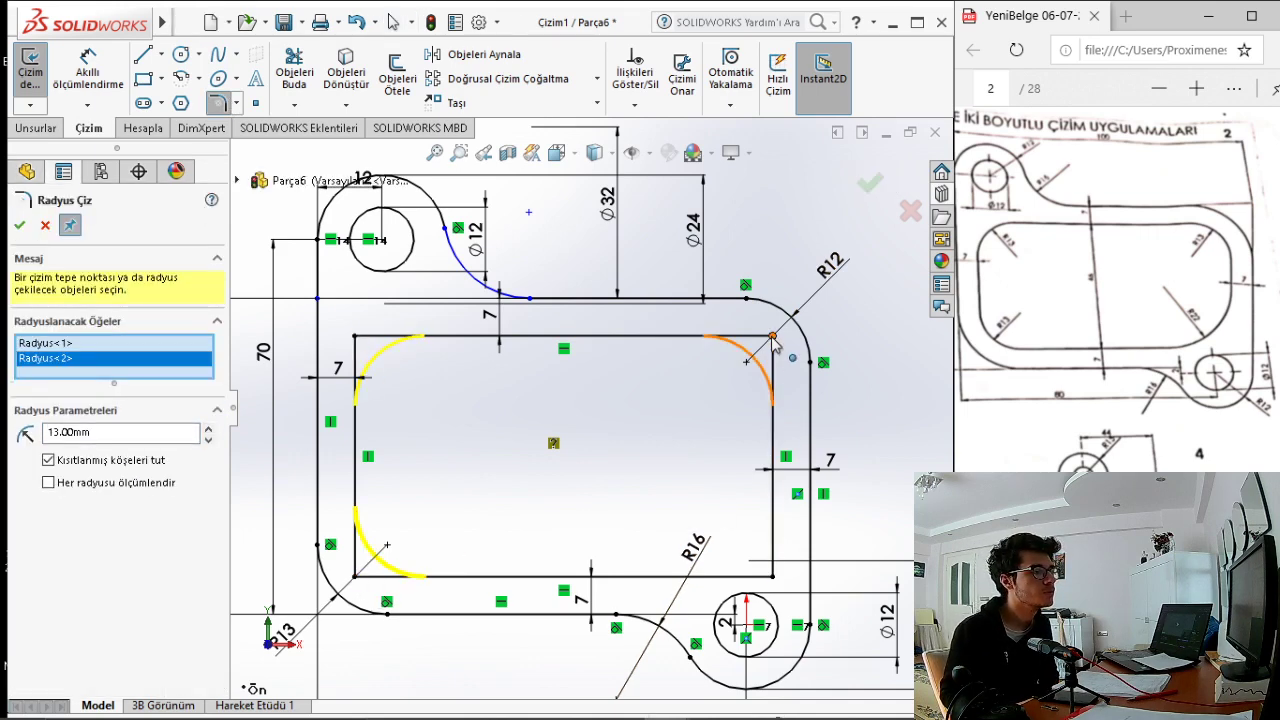
click(18, 226)
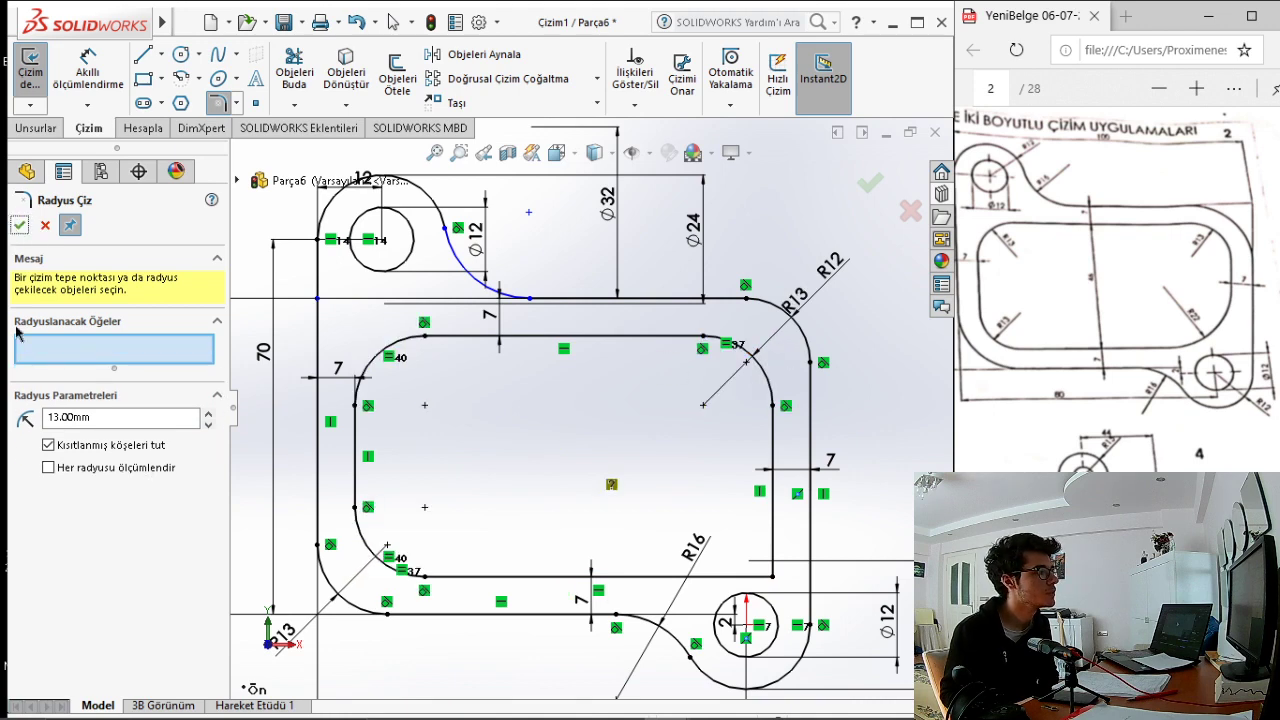
Fillet the rectangle's bottom-right corner at 22 mm and close the fillet tool.
double_click(80, 417)
text(22)
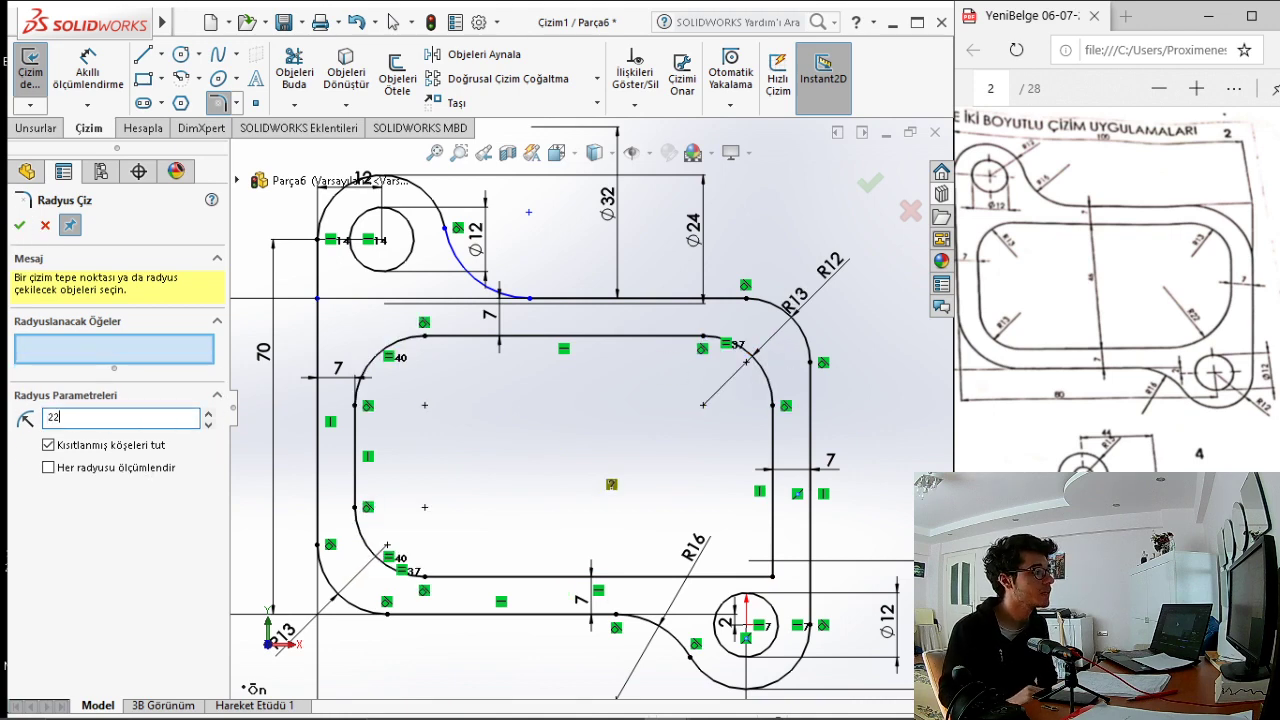
click(772, 575)
click(21, 229)
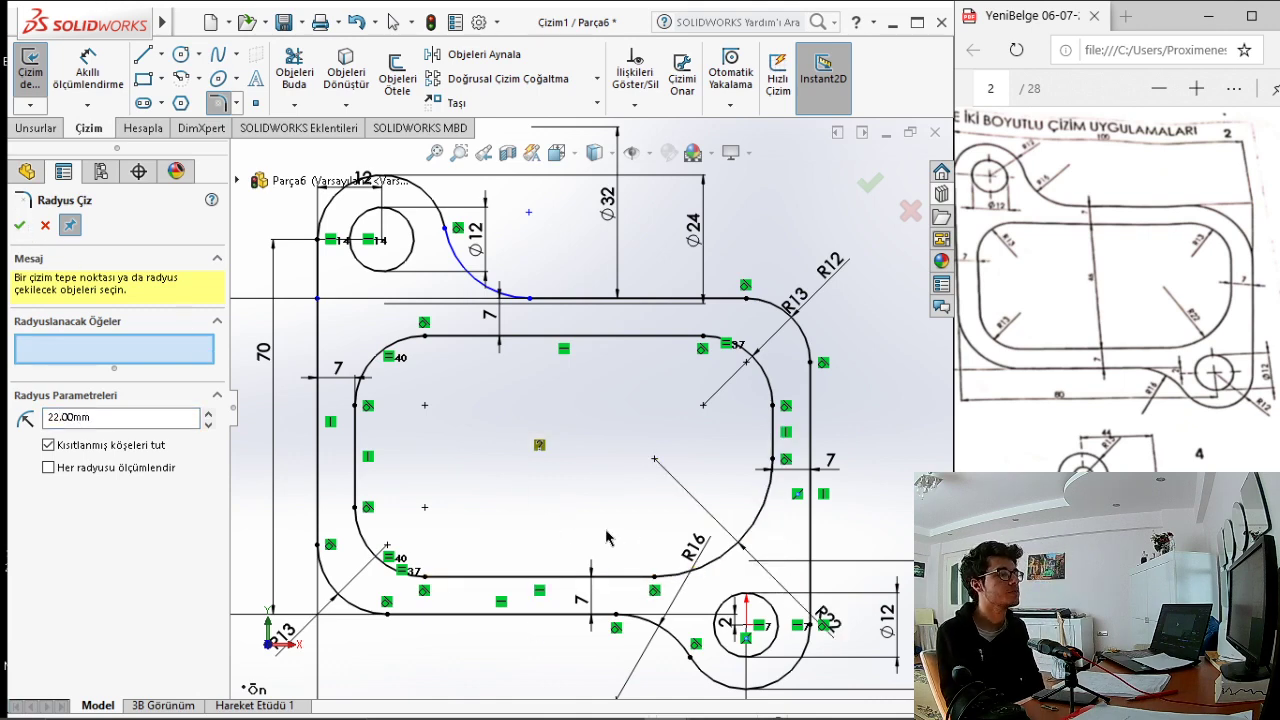
scroll(607, 538, up, 3)
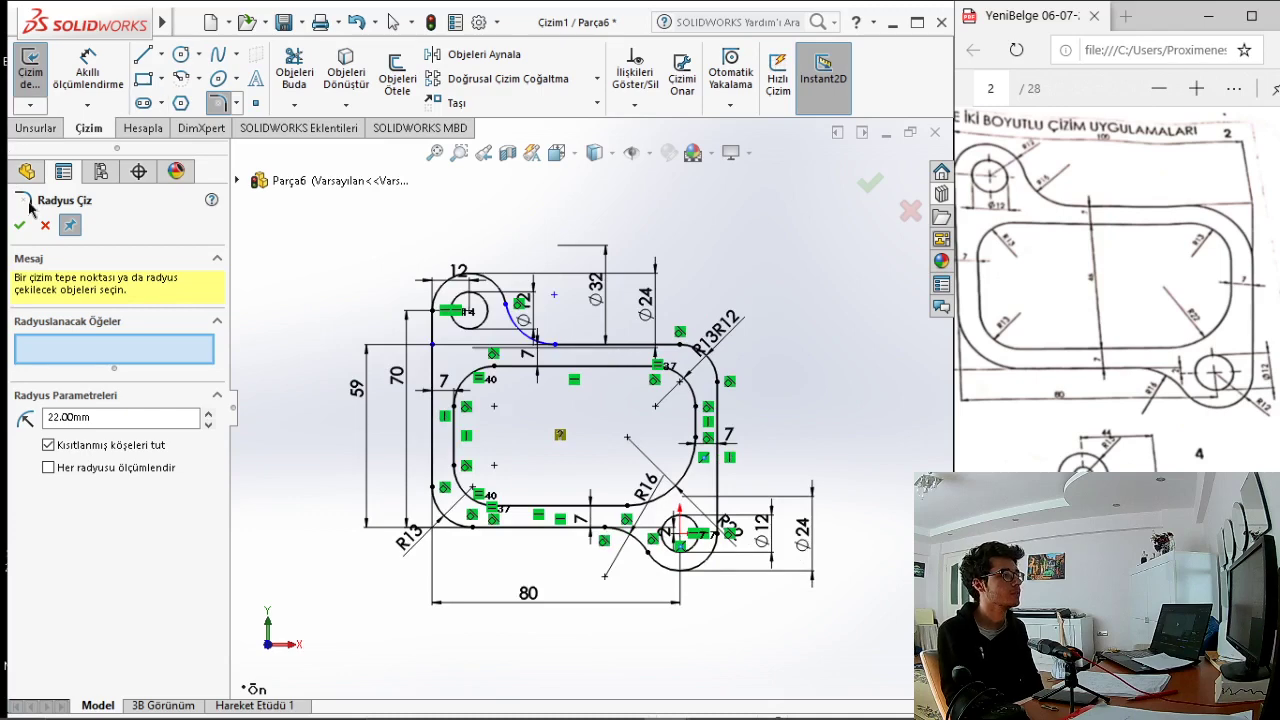
click(26, 88)
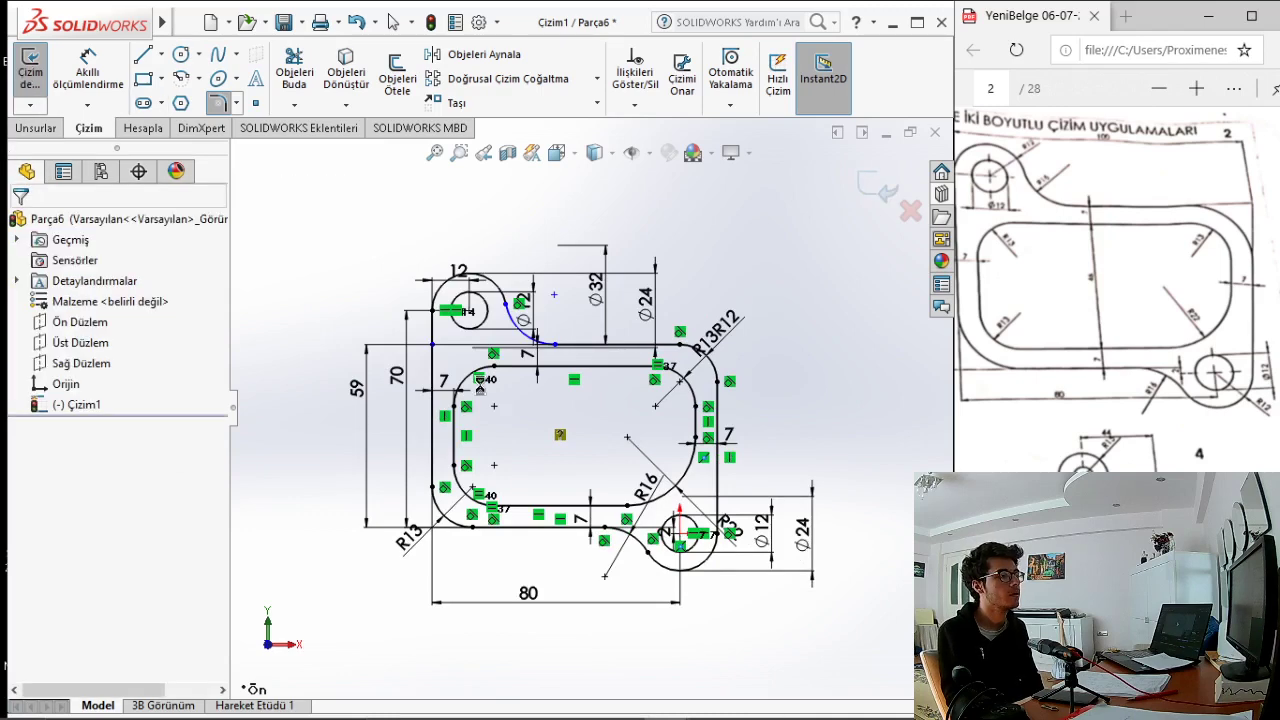
Exit sketch Çizim1, deselect it, and zoom in on the finished plate profile.
click(30, 75)
click(764, 427)
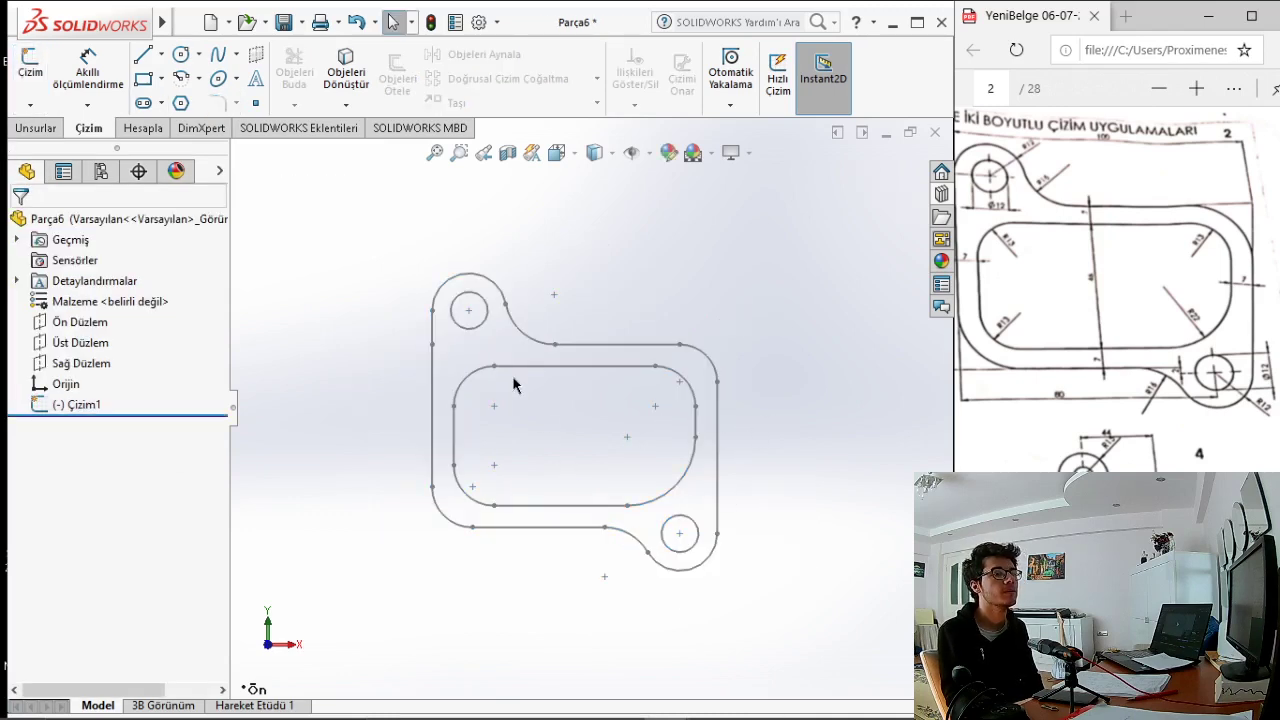
scroll(433, 390, down, 1)
scroll(433, 385, down, 1)
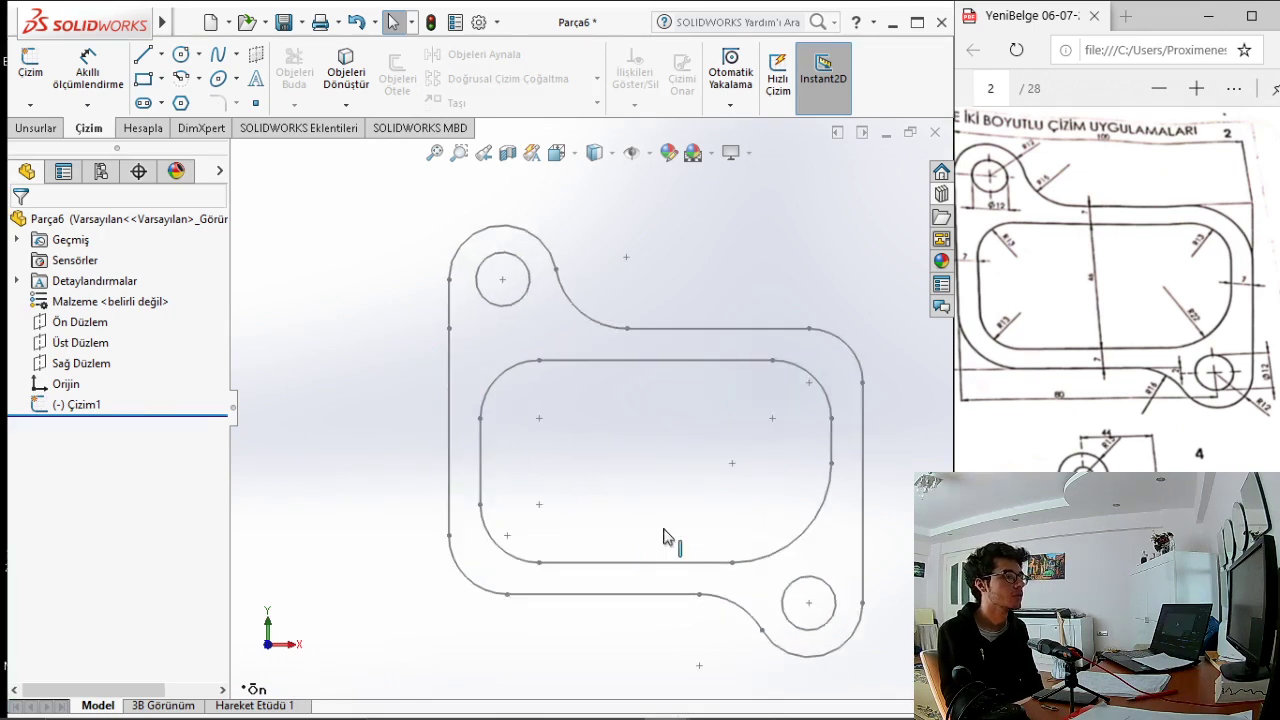
scroll(828, 505, down, 1)
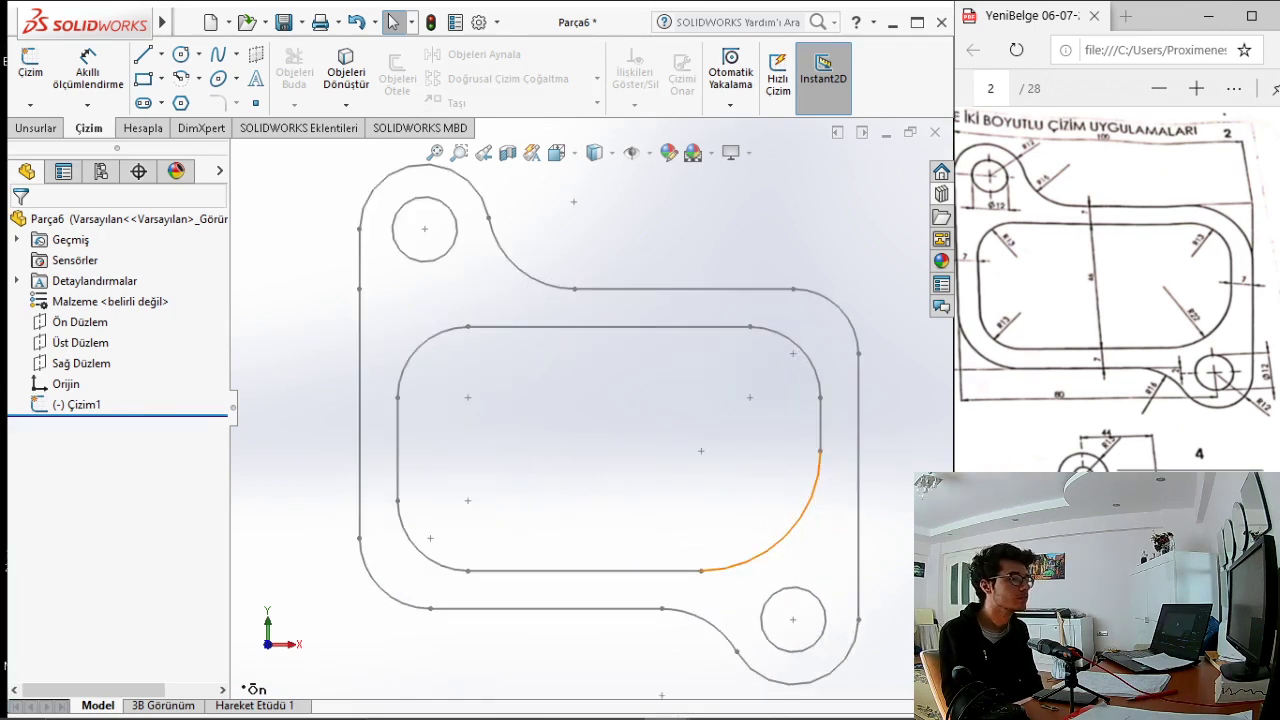